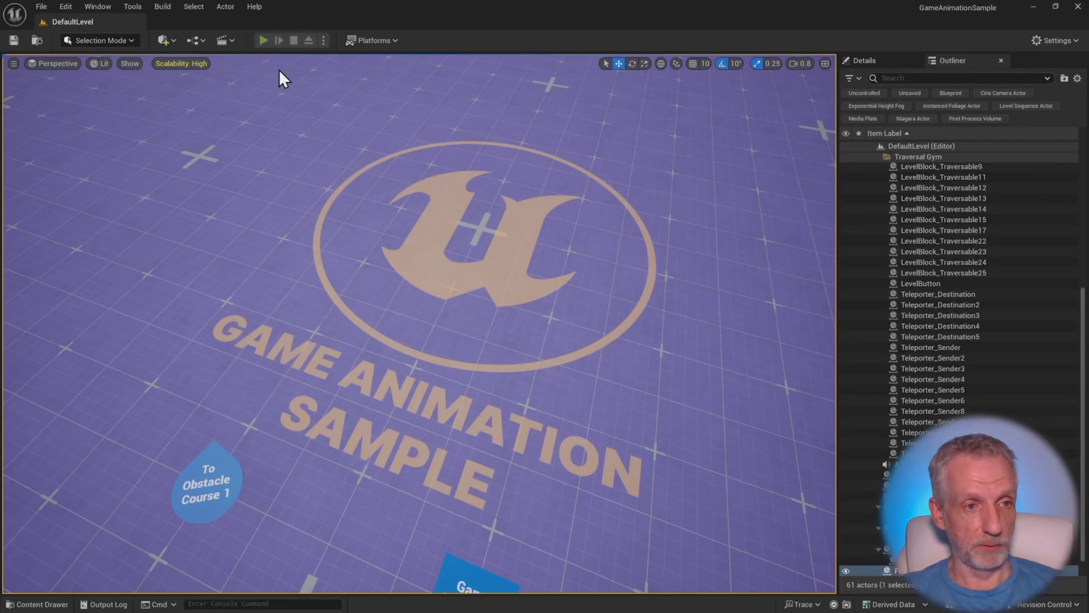
# Play-test the level by running the mannequin around in every direction and jumping, and stop the play session
pyautogui.hotkey('alt', 'p')
pyautogui.press('w')
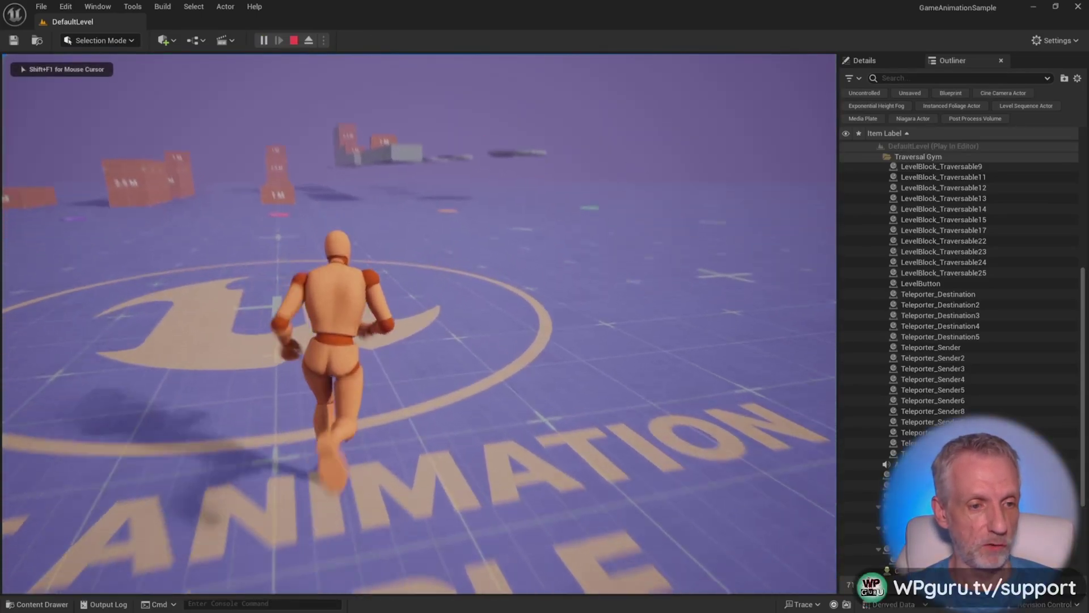
pyautogui.press('d')
pyautogui.press('a')
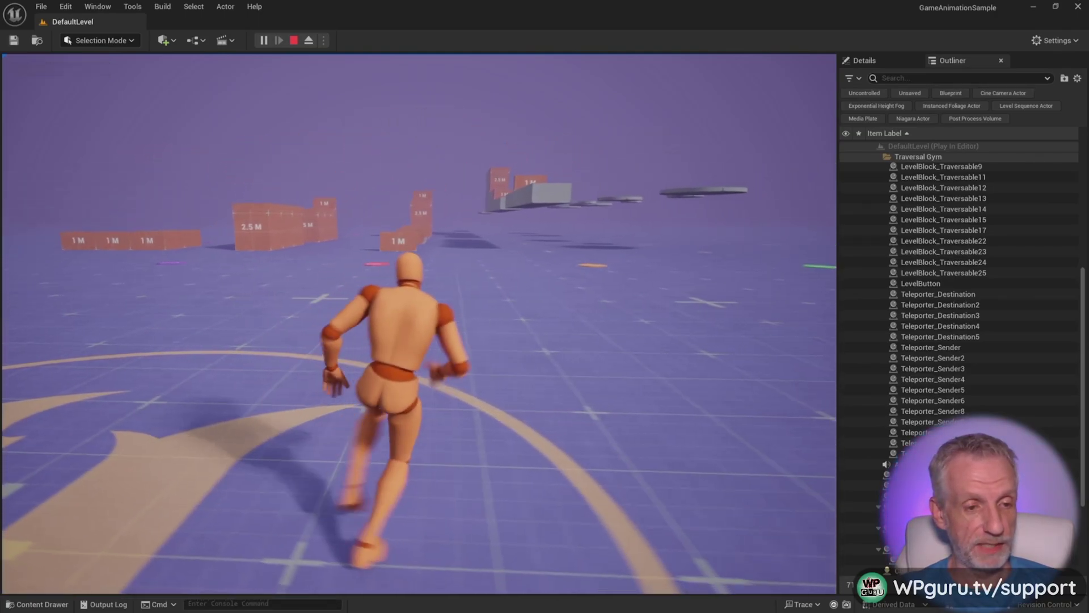
pyautogui.press('d')
pyautogui.press('s')
pyautogui.press('a')
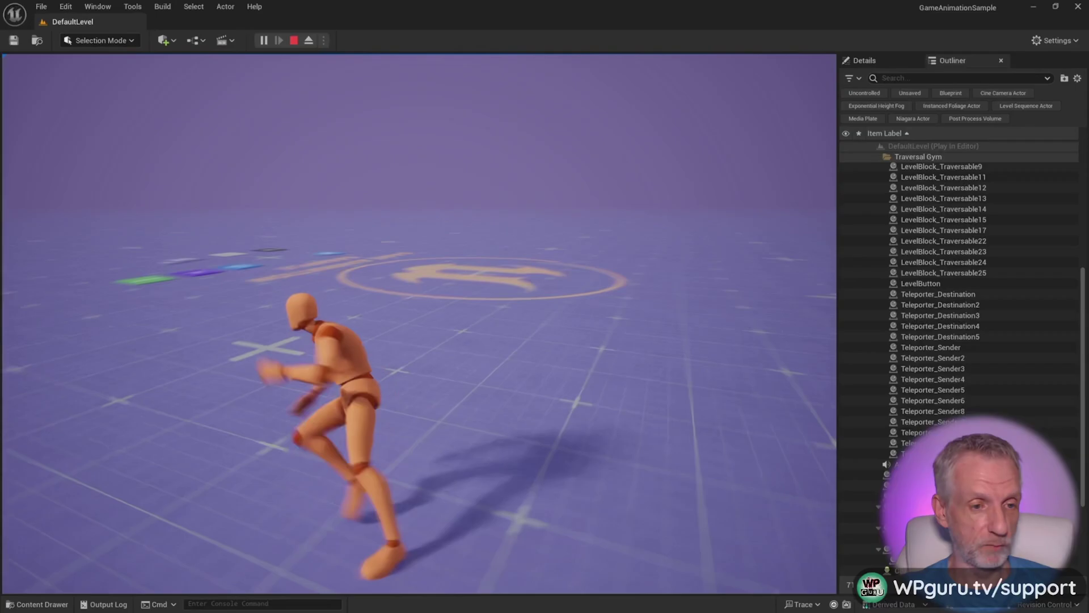
pyautogui.press('w')
pyautogui.press('d')
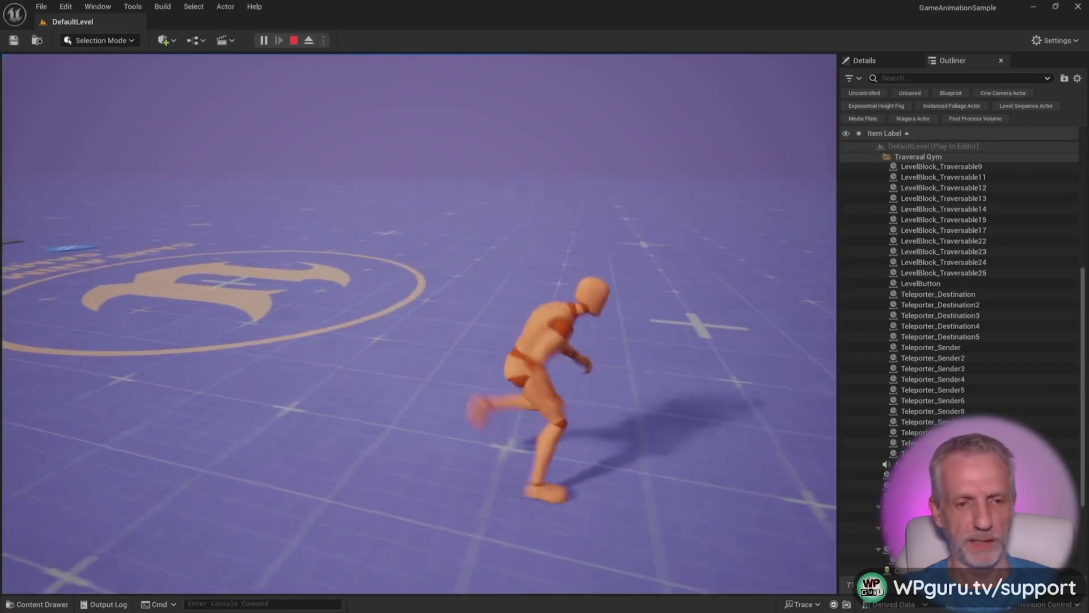
pyautogui.press('w')
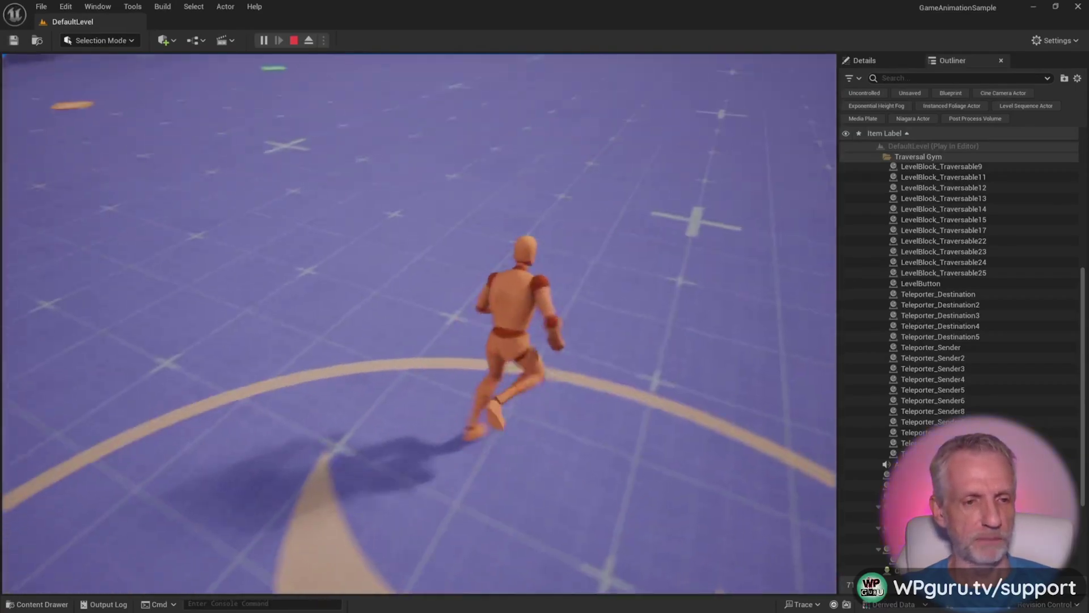
pyautogui.press('w')
pyautogui.press('a')
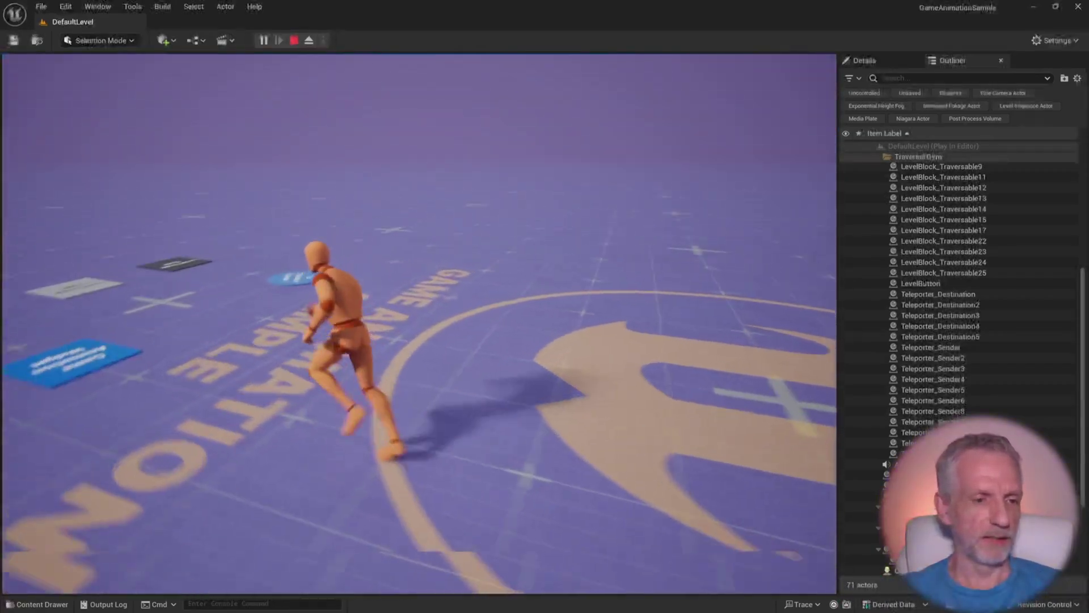
pyautogui.press('w')
pyautogui.press('d')
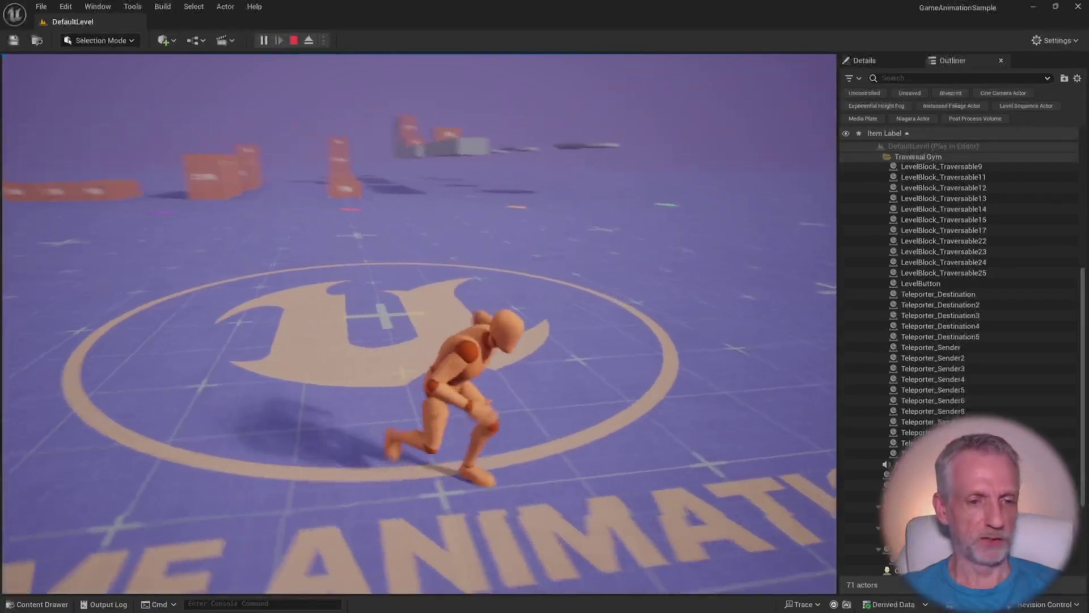
pyautogui.press('a')
pyautogui.press('w')
pyautogui.press('d')
pyautogui.press('a')
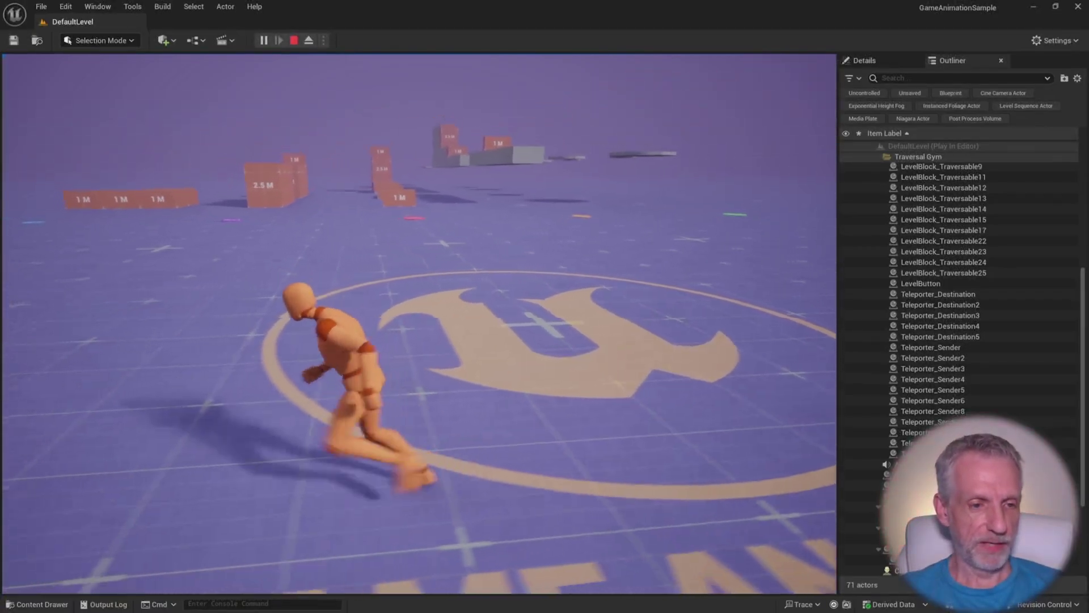
pyautogui.press('d')
pyautogui.press('d')
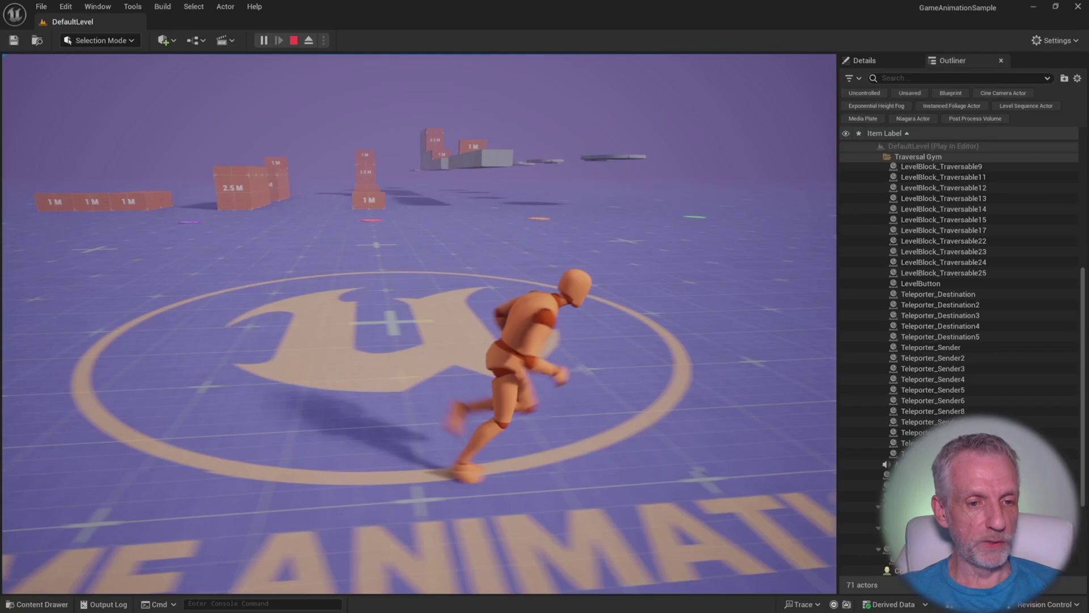
pyautogui.press('a')
pyautogui.press('w')
pyautogui.press('d')
pyautogui.press('s')
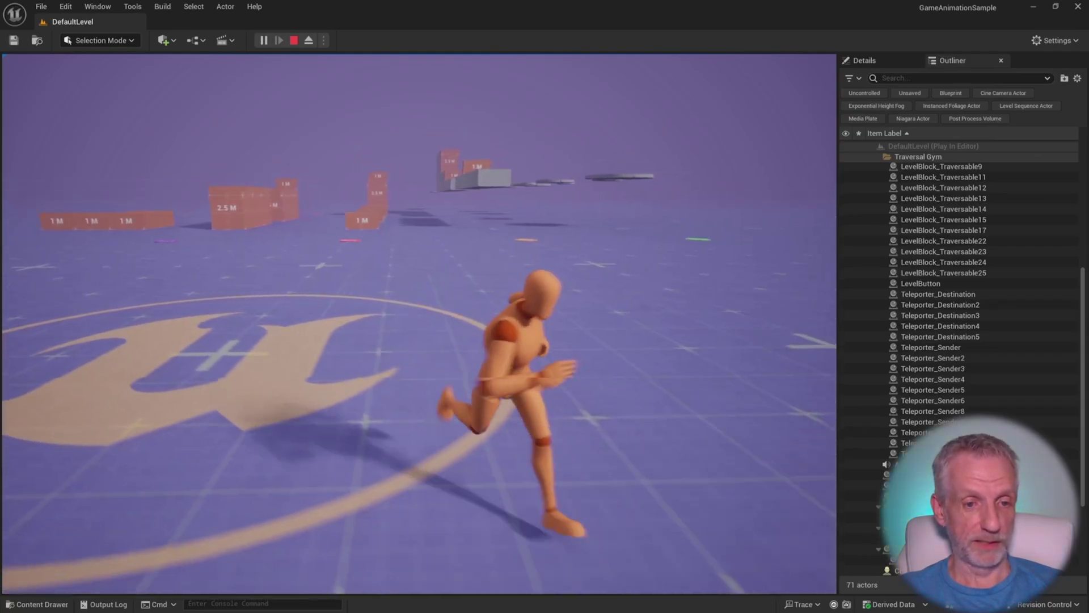
pyautogui.press('a')
pyautogui.press('d')
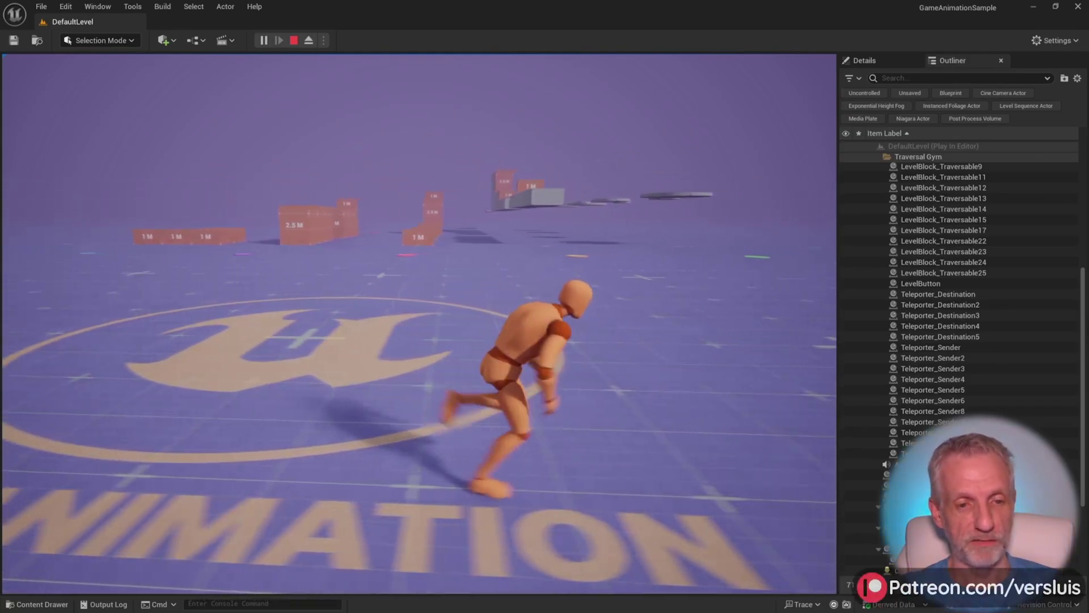
pyautogui.press('d')
pyautogui.press('w')
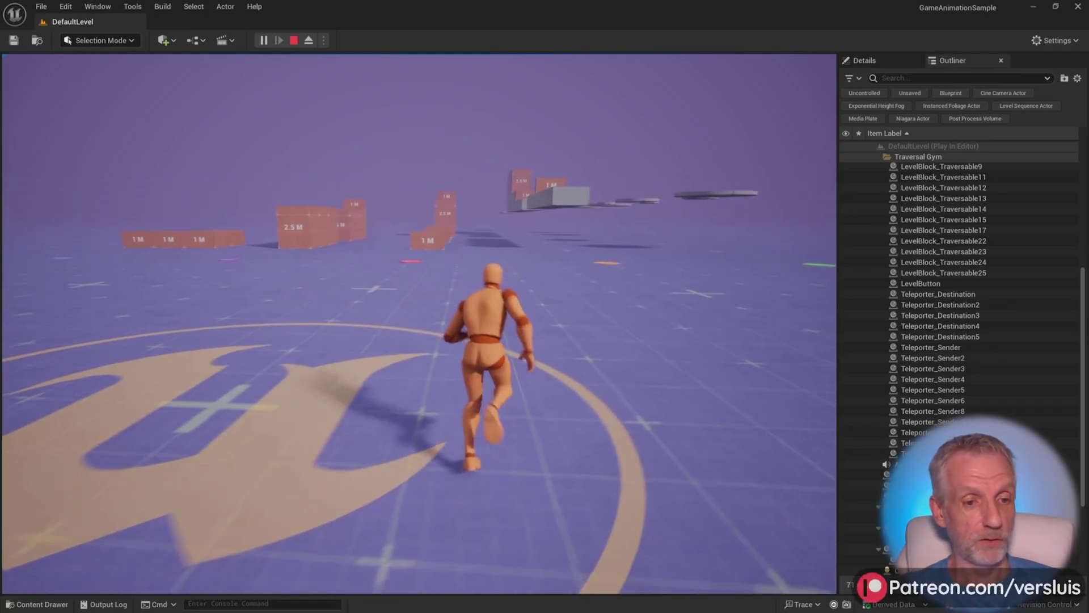
pyautogui.press('space')
pyautogui.press('a')
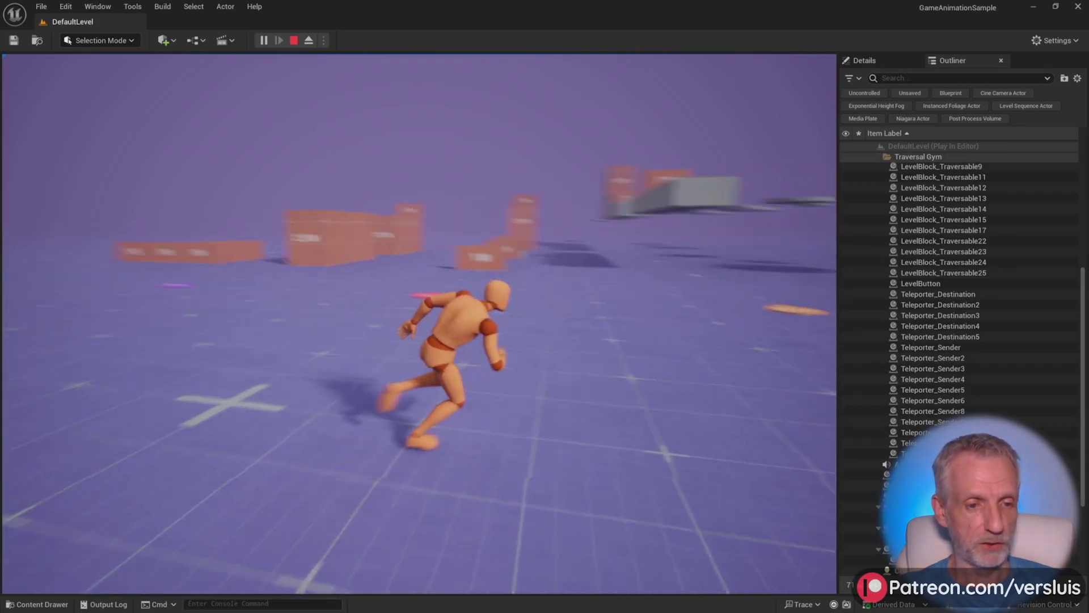
pyautogui.press('d')
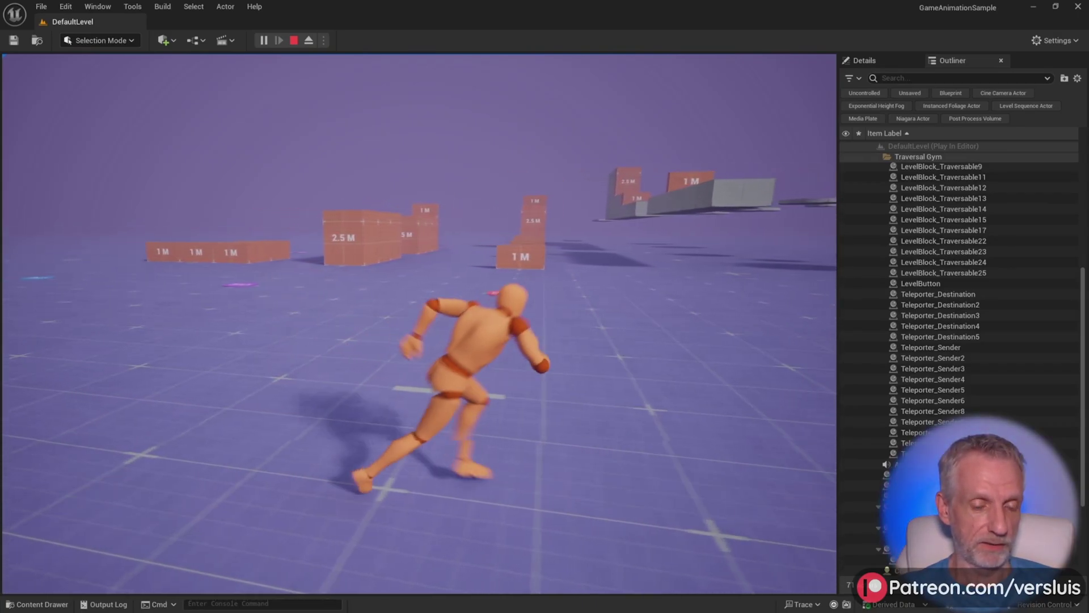
pyautogui.press('d')
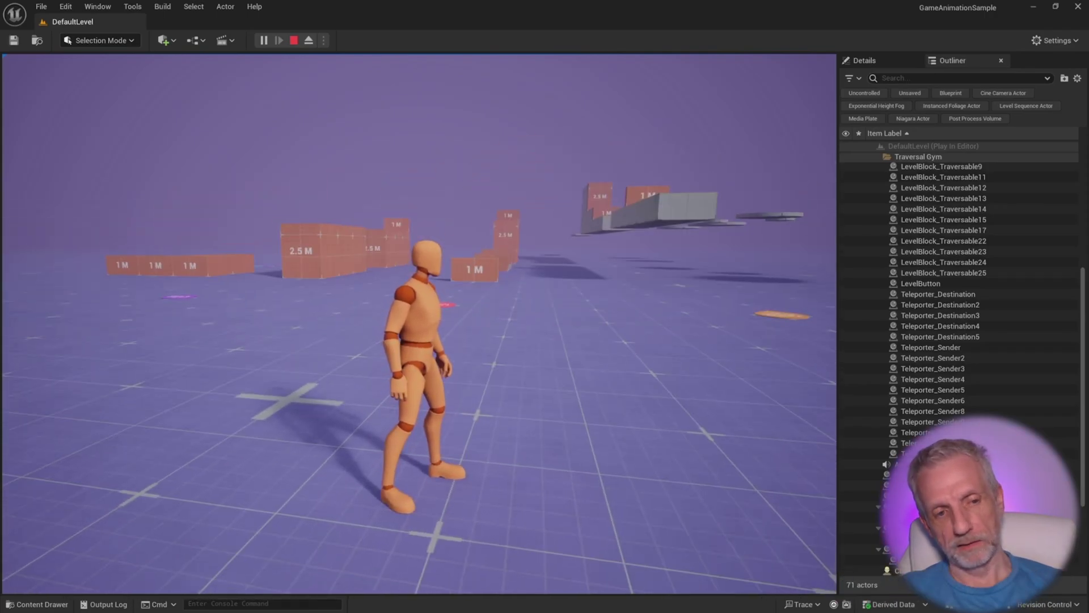
pyautogui.press('Escape')
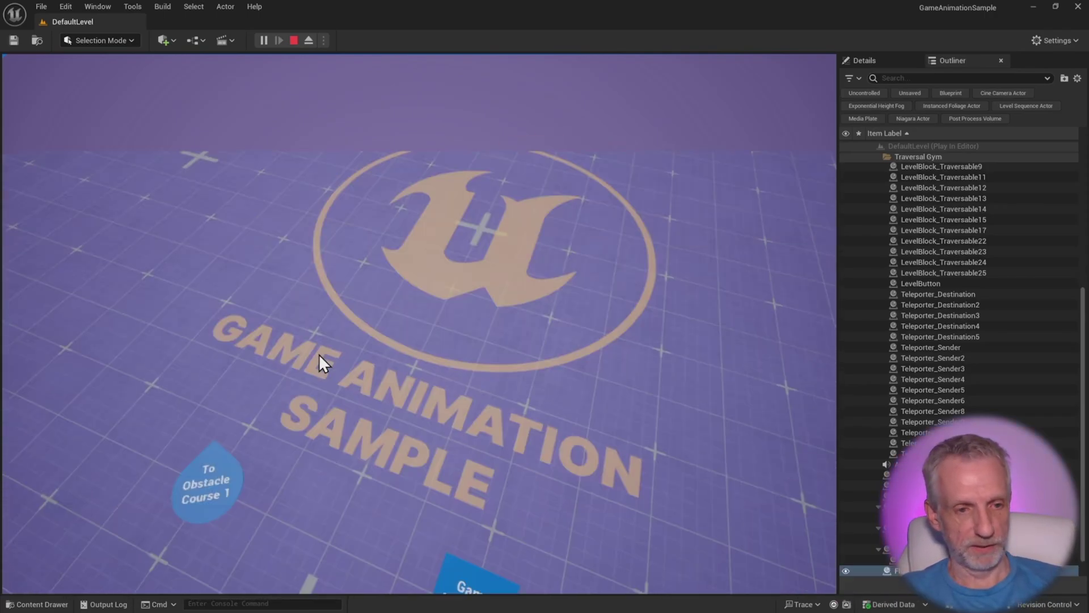
# Open the CBP_SandboxCharacter blueprint from the Blueprints folder, show its 3D preview and select the character's Mesh component
pyautogui.hotkey('ctrl', 'space')
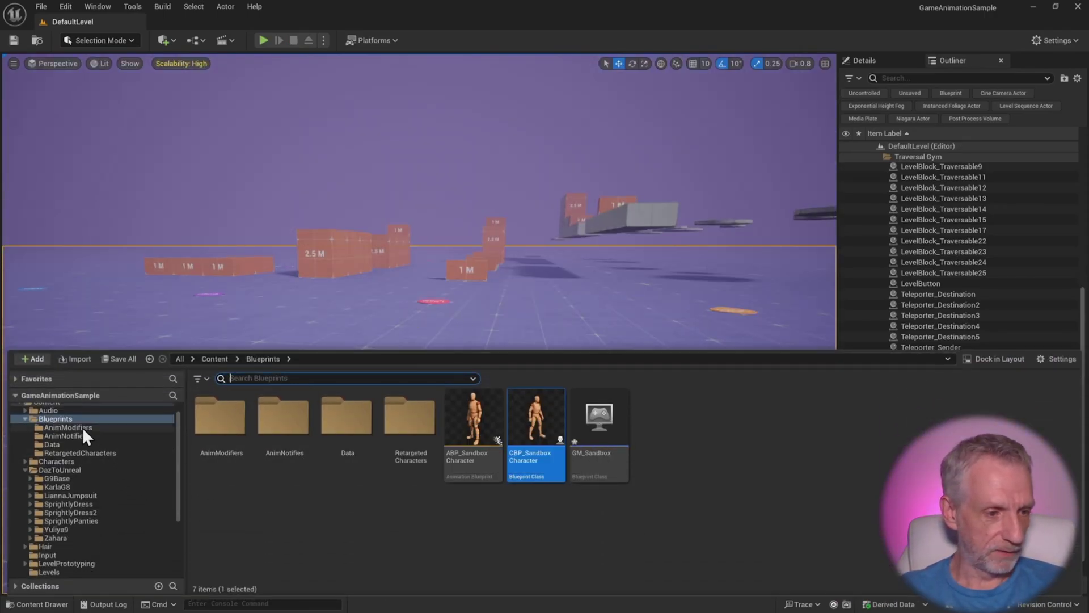
pyautogui.scroll(1, 90, 437)
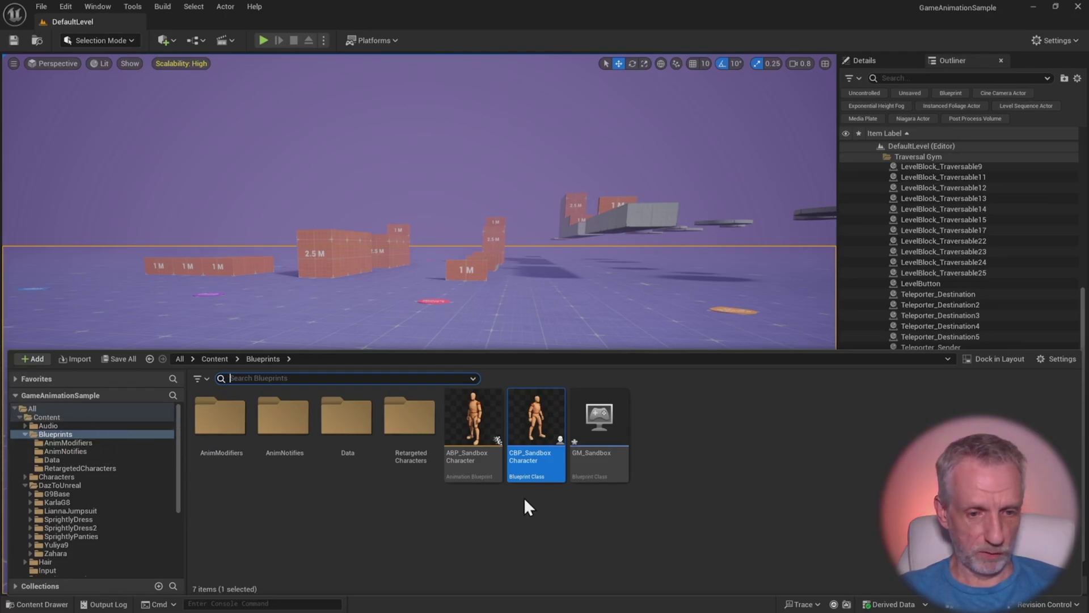
pyautogui.doubleClick(549, 427)
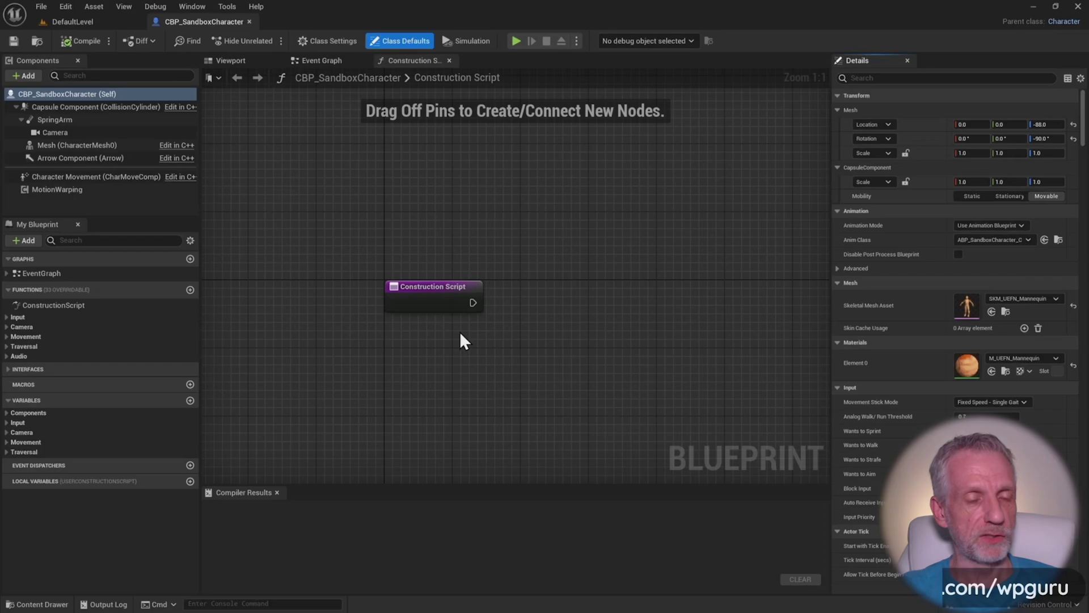
pyautogui.click(237, 62)
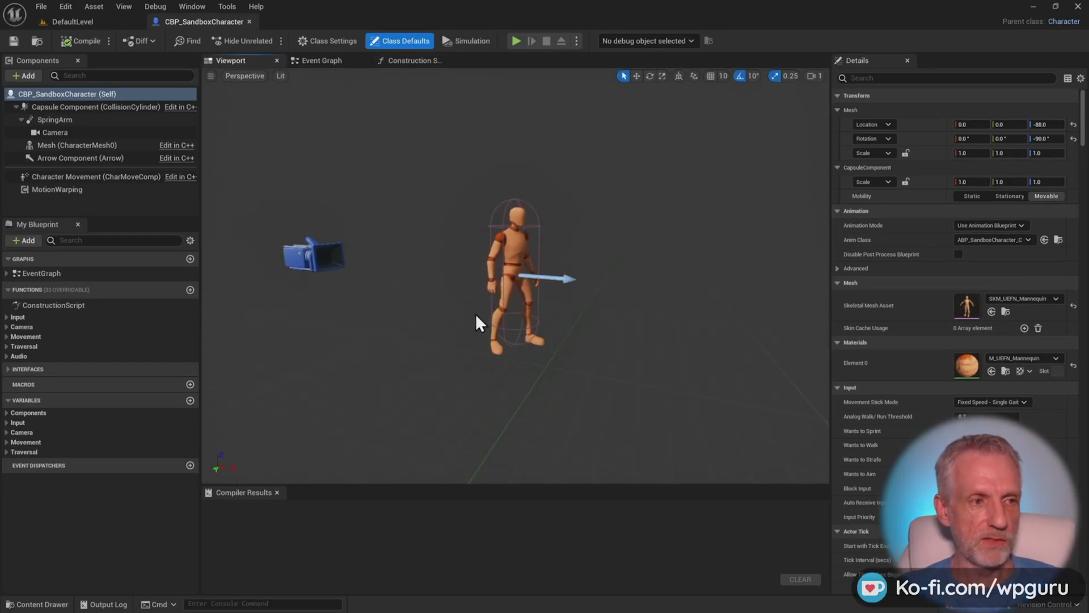
pyautogui.scroll(5, 458, 309)
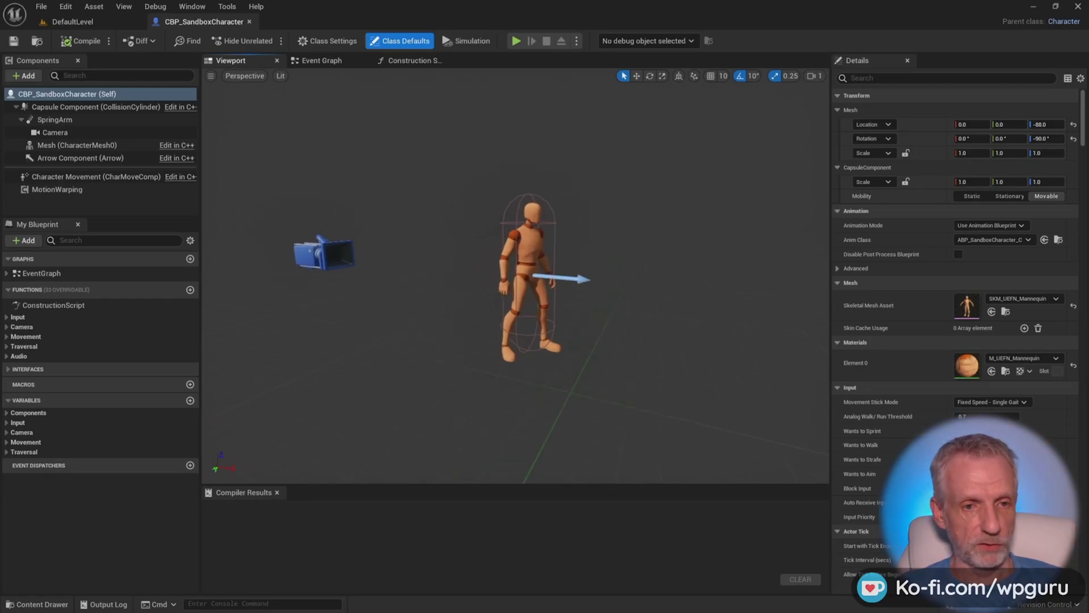
pyautogui.click(74, 145)
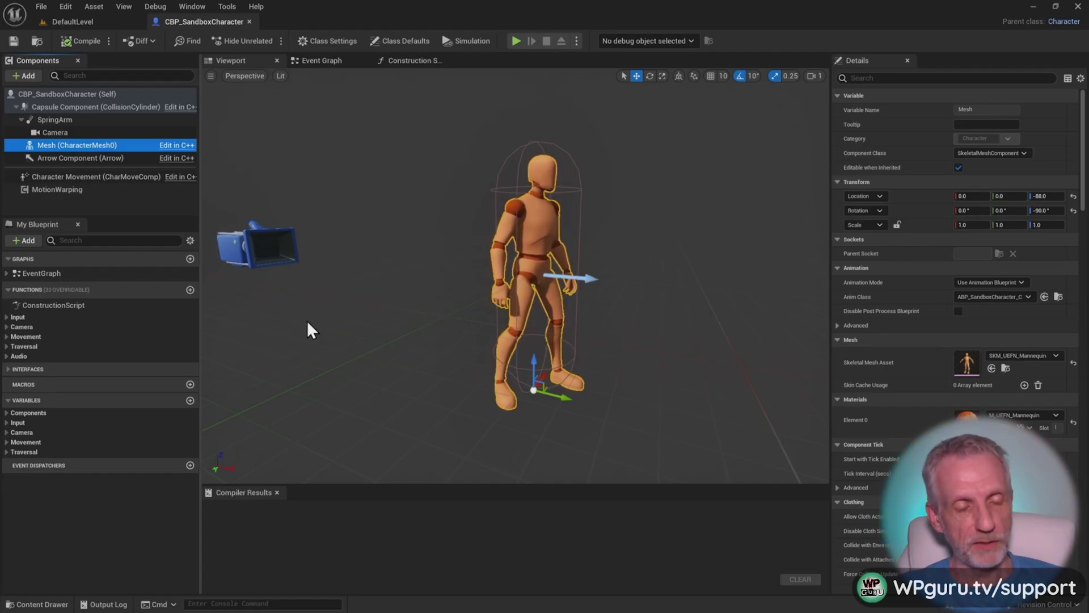
# Return to DefaultLevel and set the pawn class of the GM_Sandbox game mode to CBP_SandboxCharacter_Echo
pyautogui.click(111, 26)
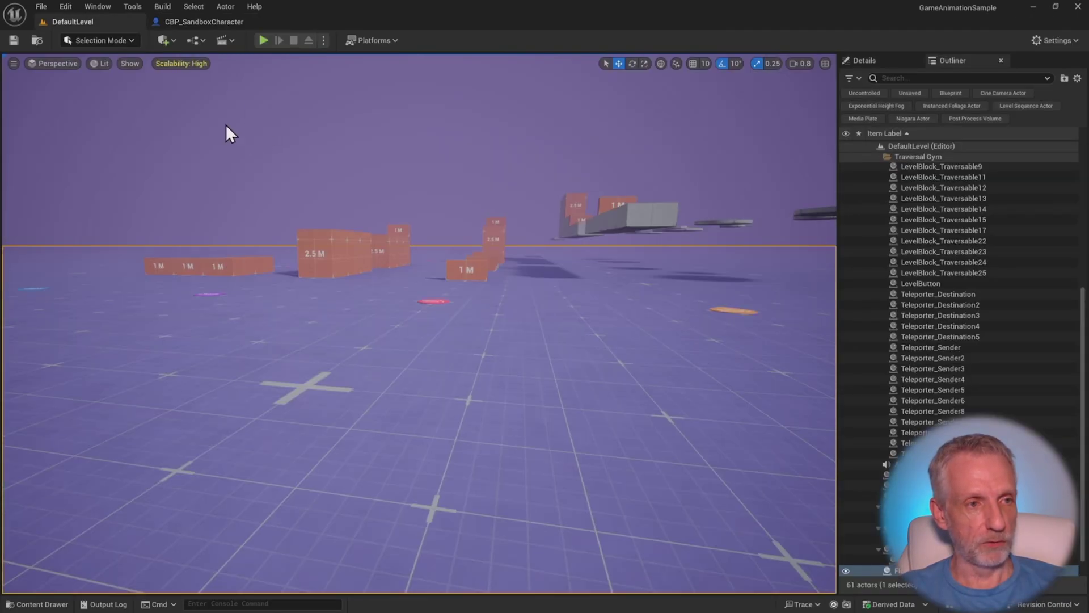
pyautogui.click(210, 42)
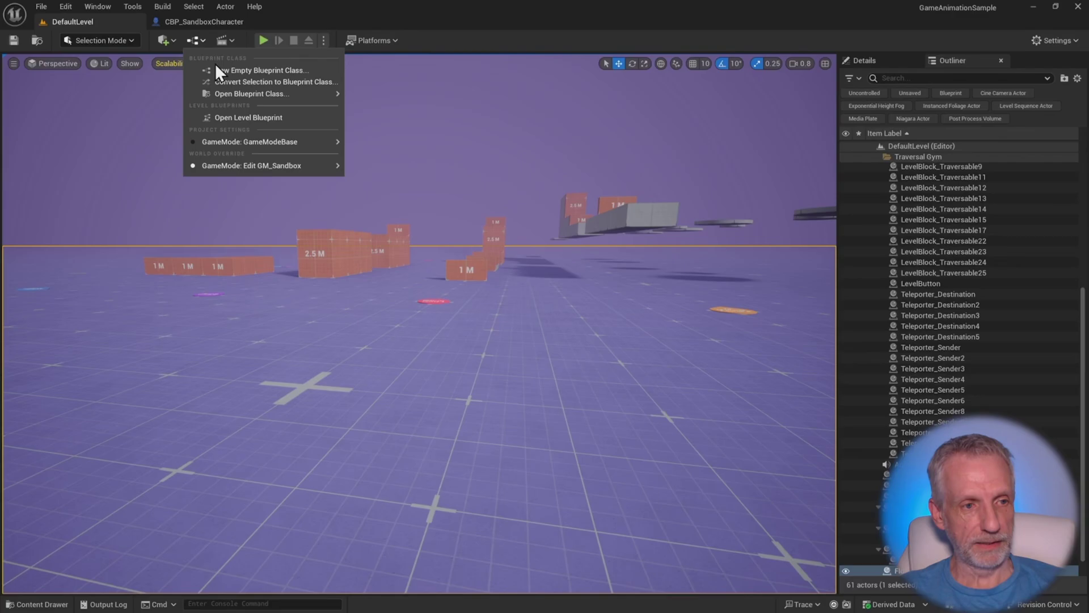
pyautogui.moveTo(216, 168)
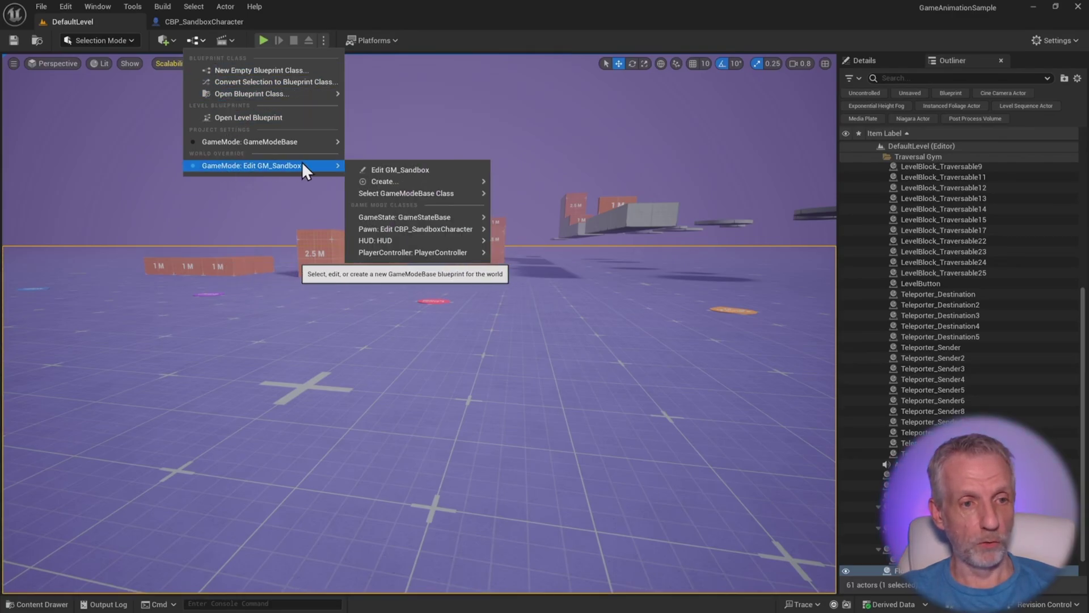
pyautogui.moveTo(431, 220)
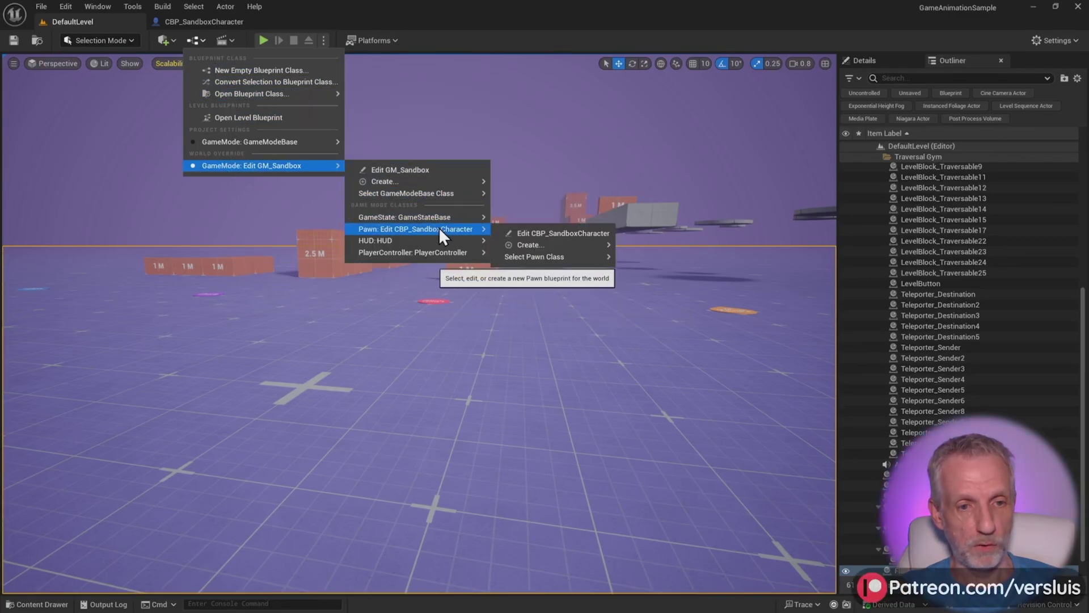
pyautogui.moveTo(581, 257)
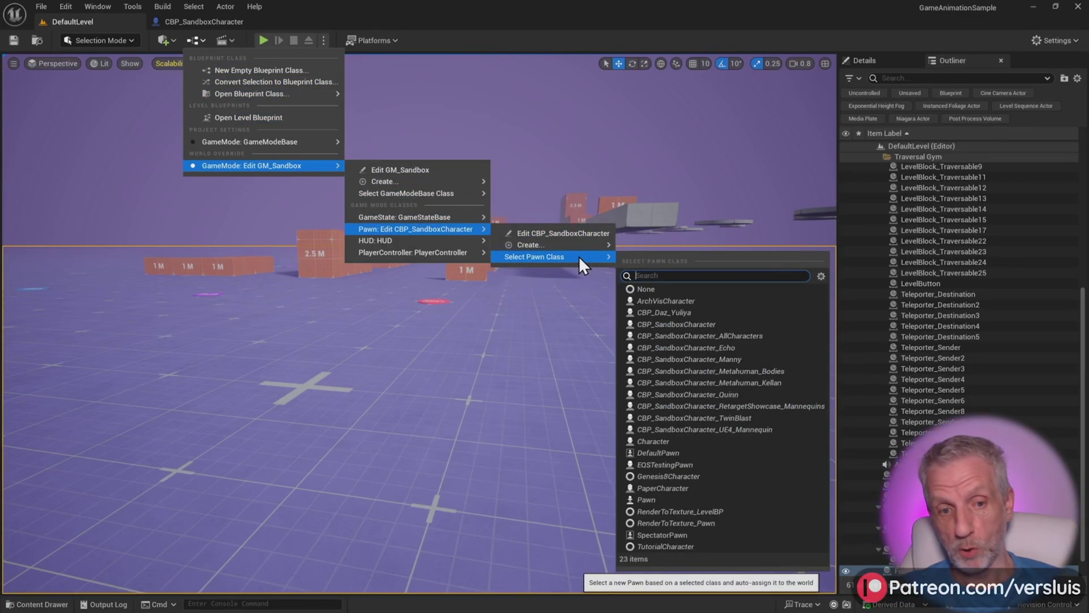
pyautogui.click(740, 348)
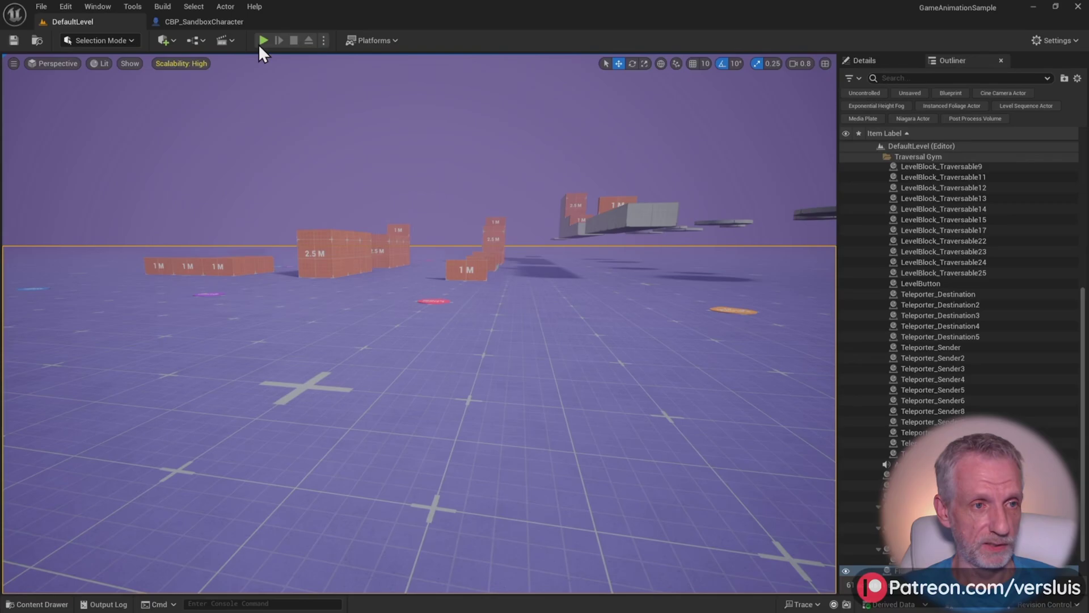
# Play-test the level with the Echo character, running in several directions, and stop the play session
pyautogui.click(262, 40)
pyautogui.press('w')
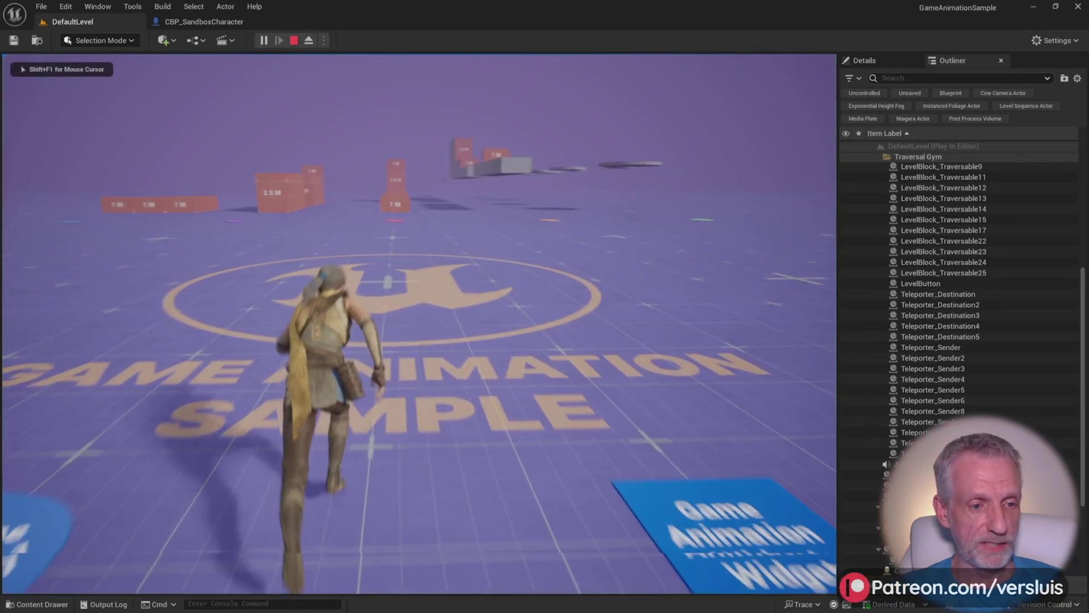
pyautogui.press('d')
pyautogui.press('a')
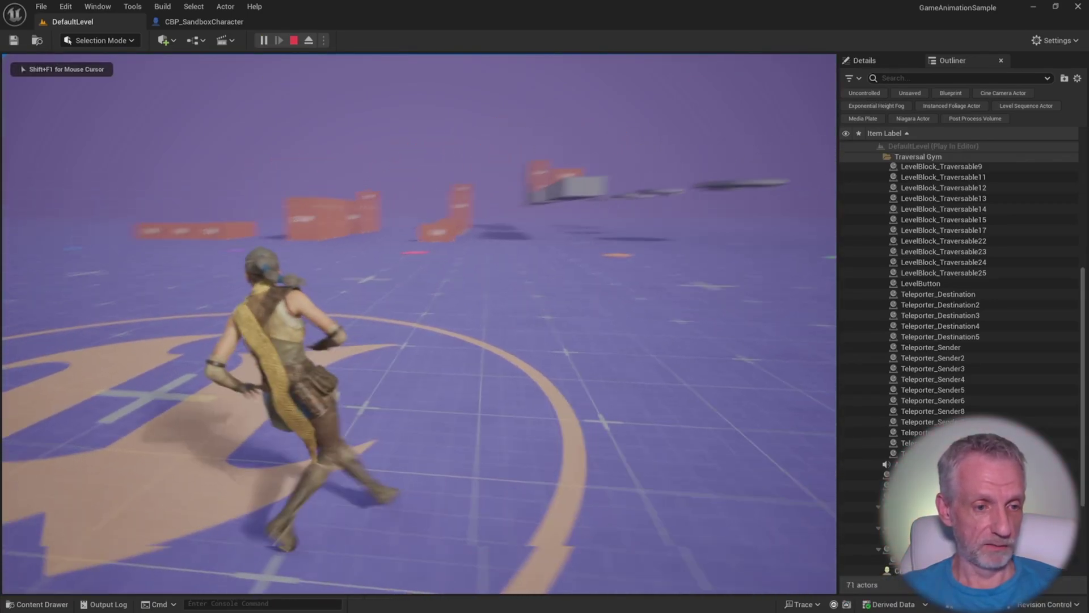
pyautogui.press('d')
pyautogui.press('s')
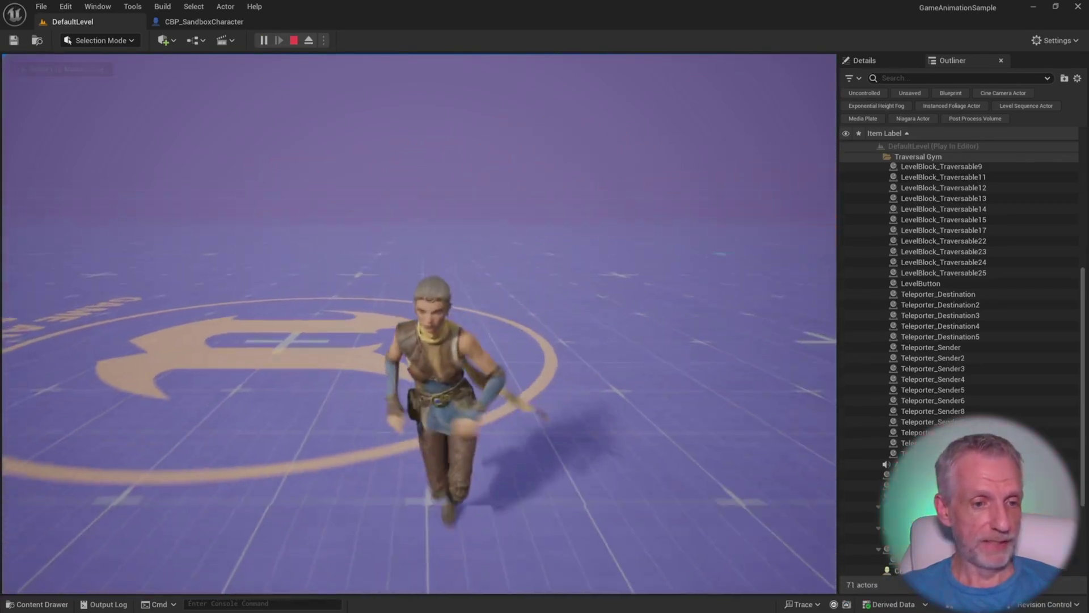
pyautogui.press('w')
pyautogui.press('d')
pyautogui.press('a')
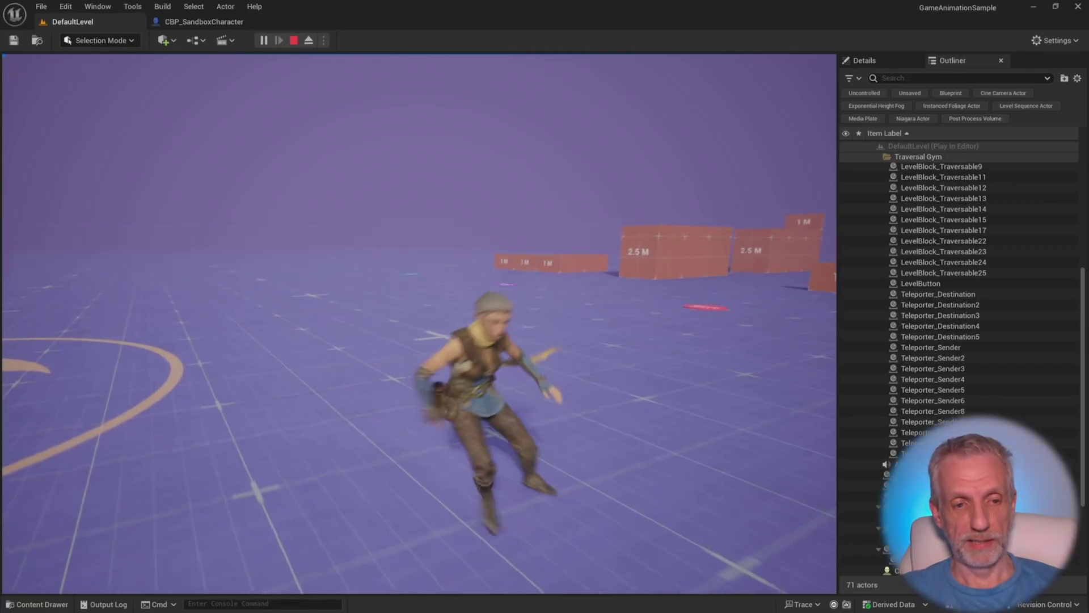
pyautogui.press('a')
pyautogui.press('Escape')
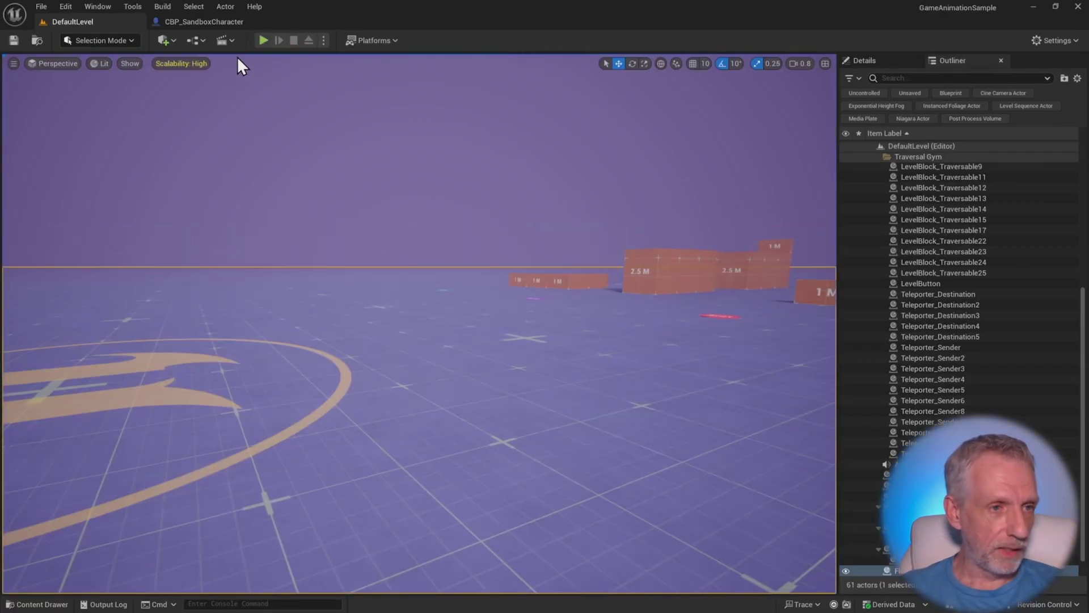
# Set the pawn class of the GM_Sandbox game mode to CBP_Daz_Yuliya
pyautogui.click(201, 42)
pyautogui.moveTo(280, 163)
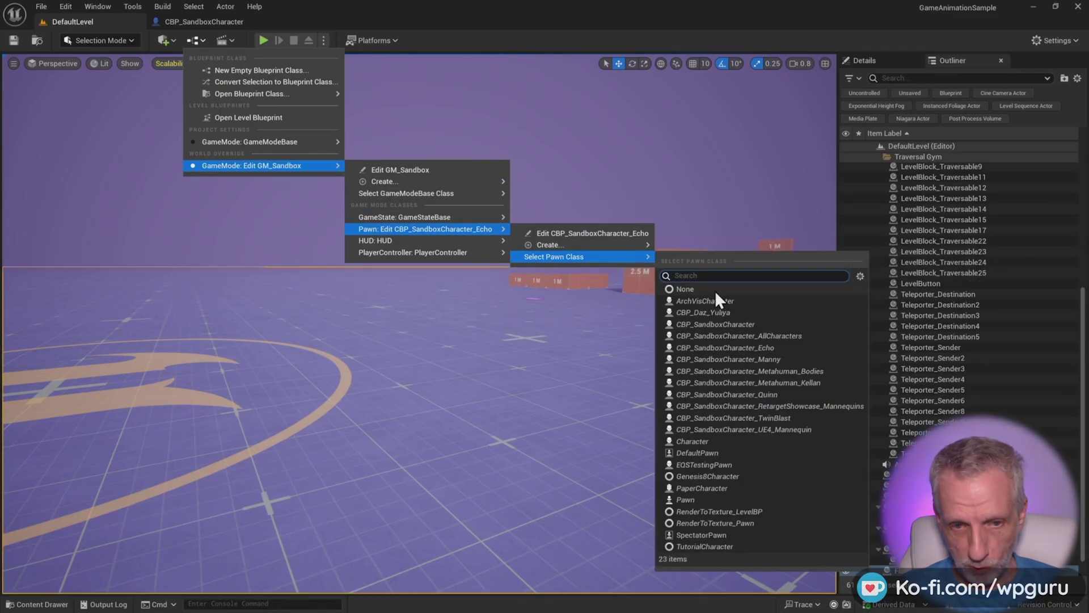
pyautogui.click(743, 317)
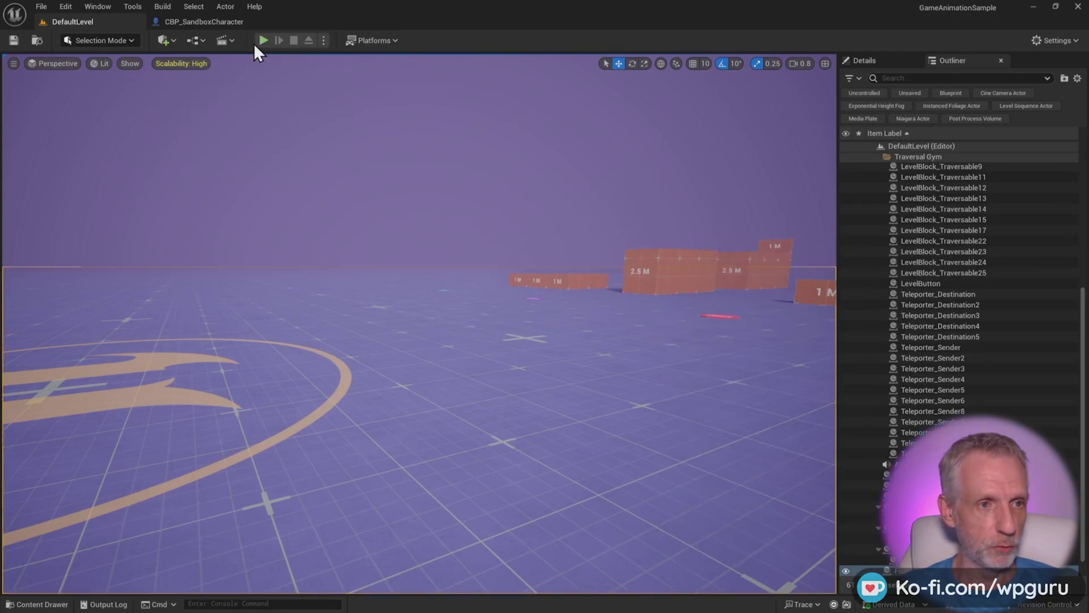
# Play-test the level with the CBP_Daz_Yuliya character, running across the floor in different directions
pyautogui.click(262, 40)
pyautogui.press('w')
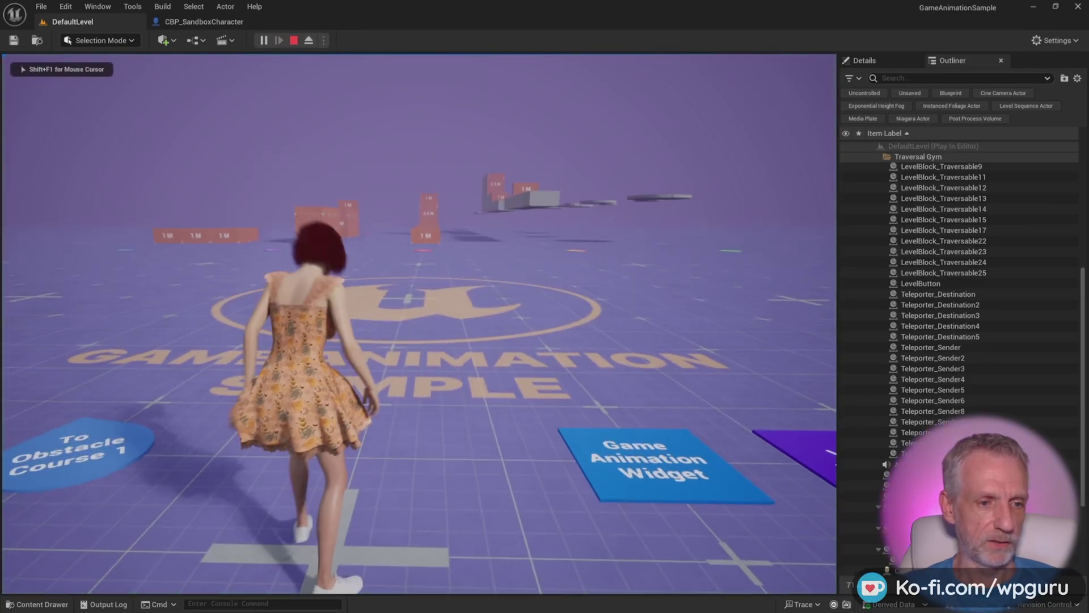
pyautogui.press('w')
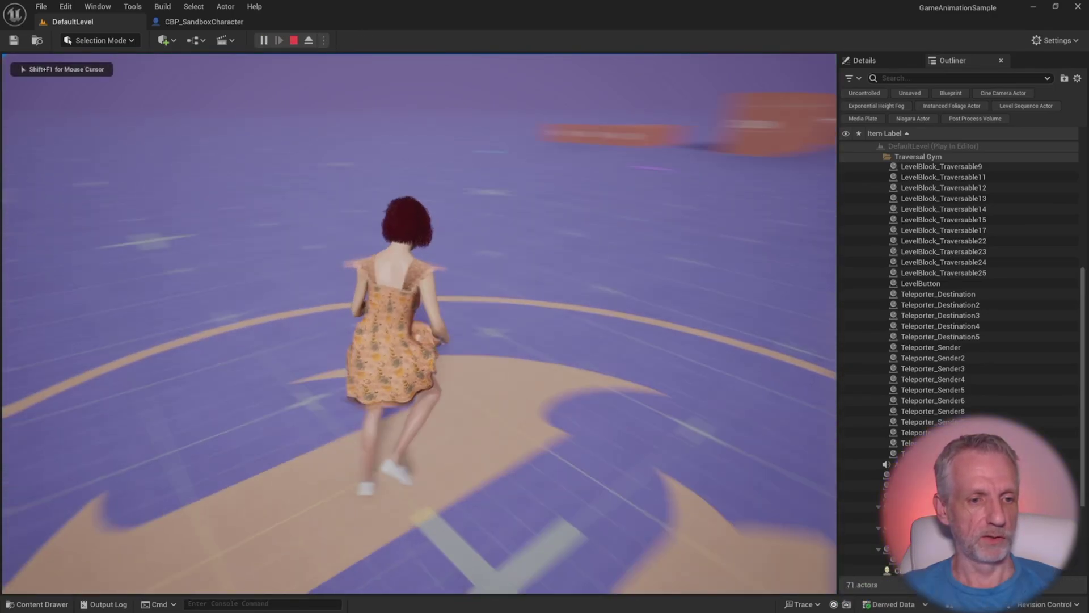
pyautogui.press('d')
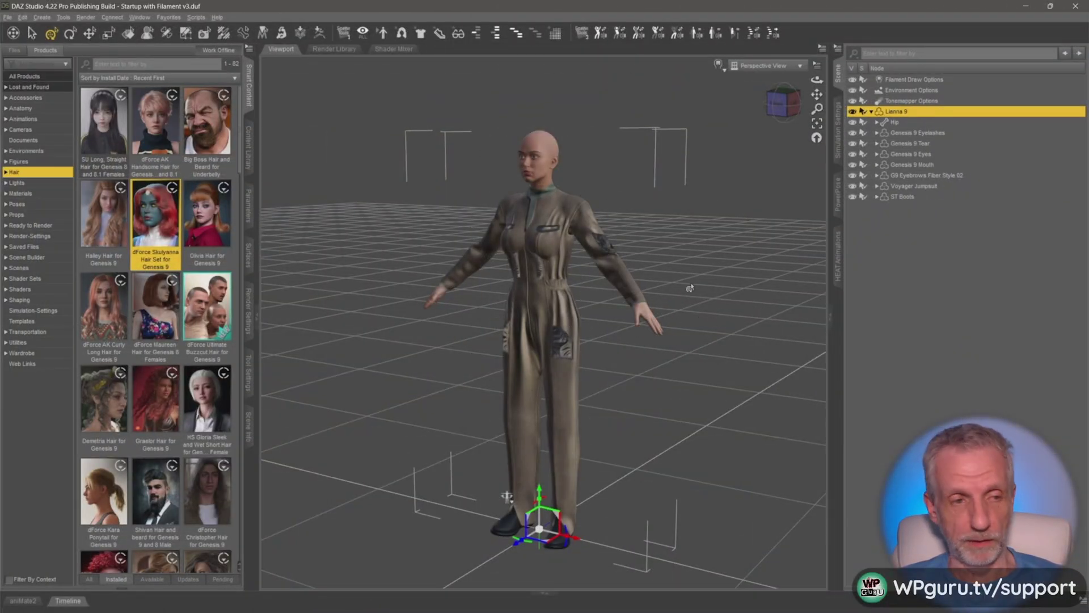
# In DAZ Studio, open the Daz to Unreal export for the Lianna 9 figure
pyautogui.moveTo(690, 288); pyautogui.dragTo(689, 289, button='middle')
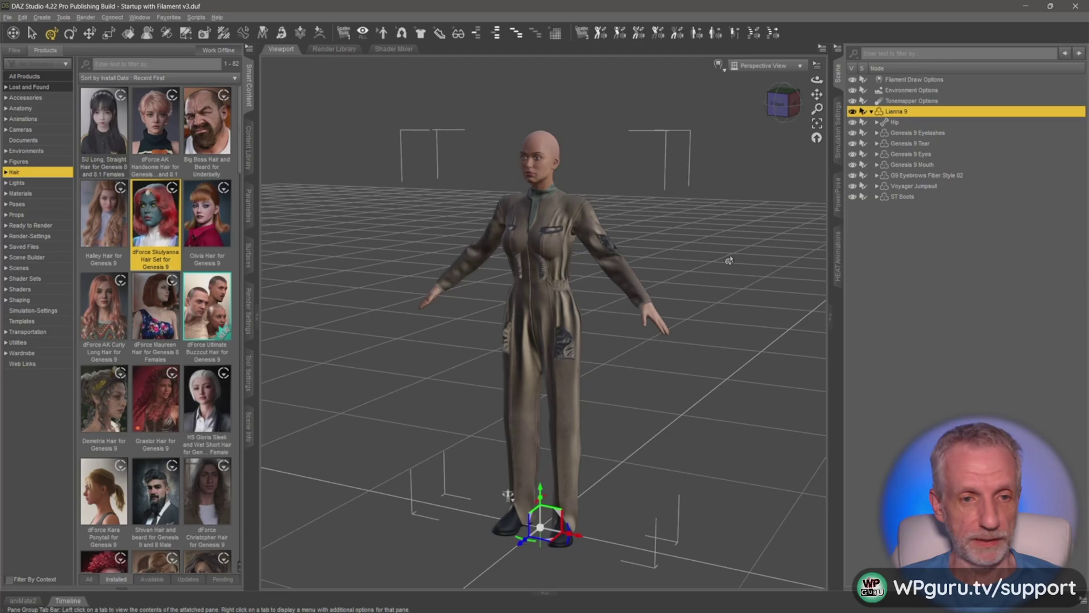
pyautogui.click(9, 19)
pyautogui.moveTo(51, 147)
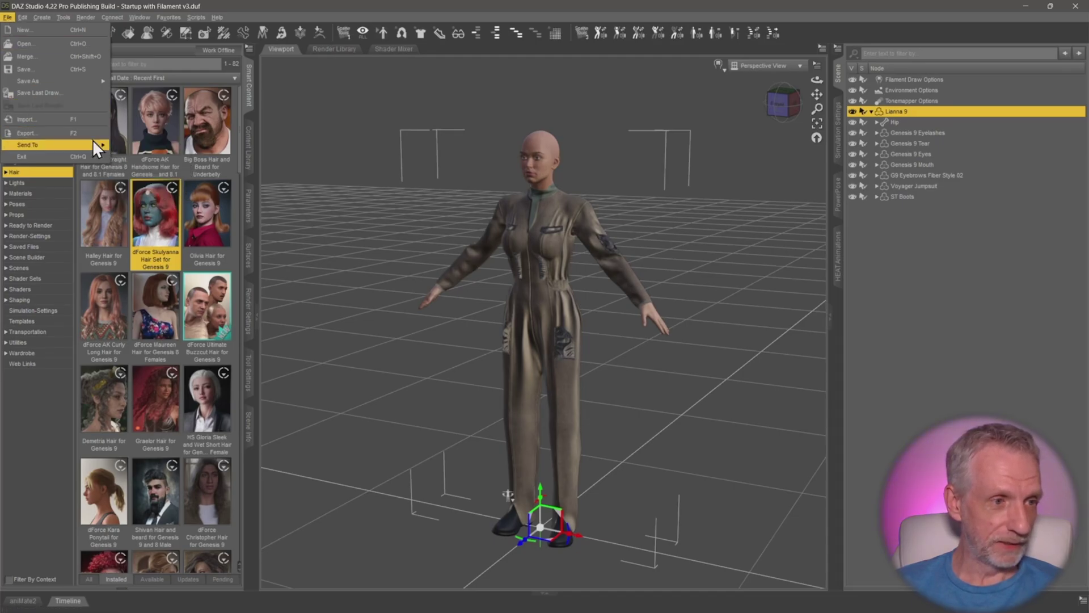
pyautogui.moveTo(91, 146)
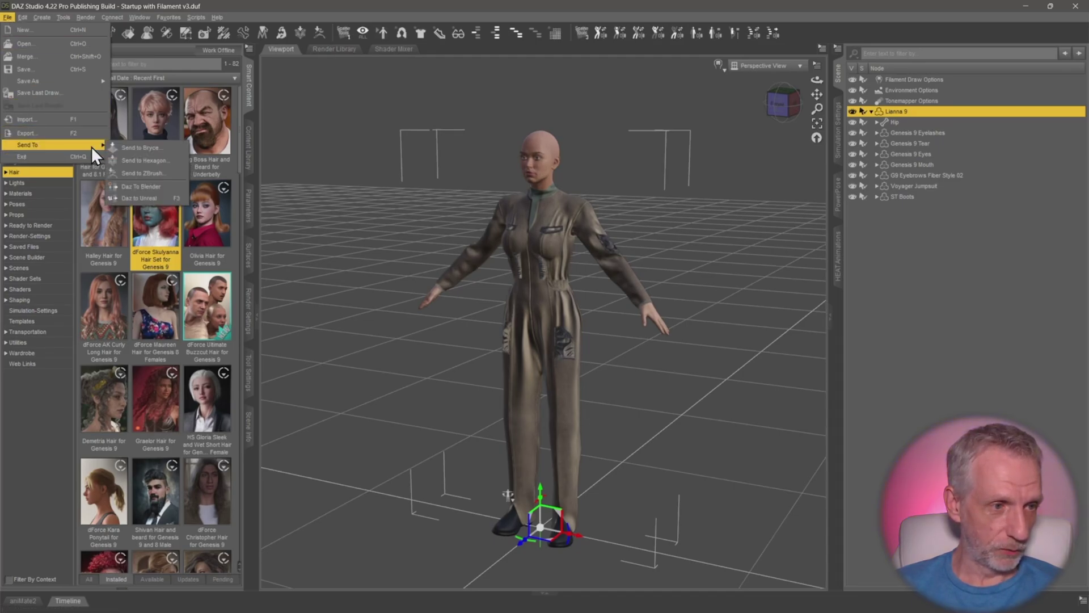
pyautogui.click(164, 202)
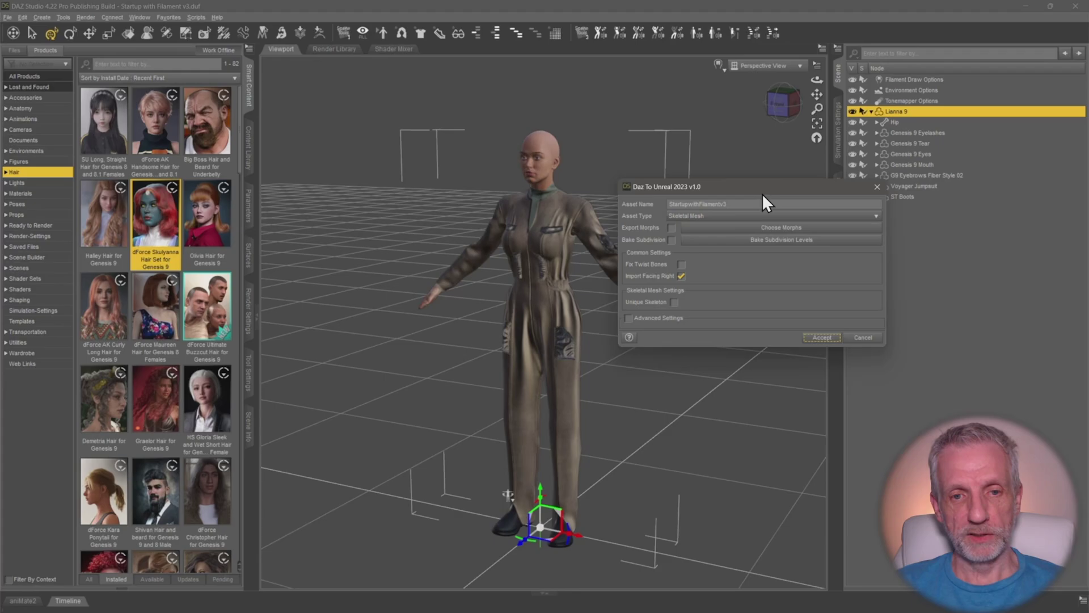
# Disable Import Facing Right, name the asset Lianna9 and send the figure to Unreal as a skeletal mesh
pyautogui.moveTo(761, 188); pyautogui.dragTo(743, 139)
pyautogui.click(663, 227)
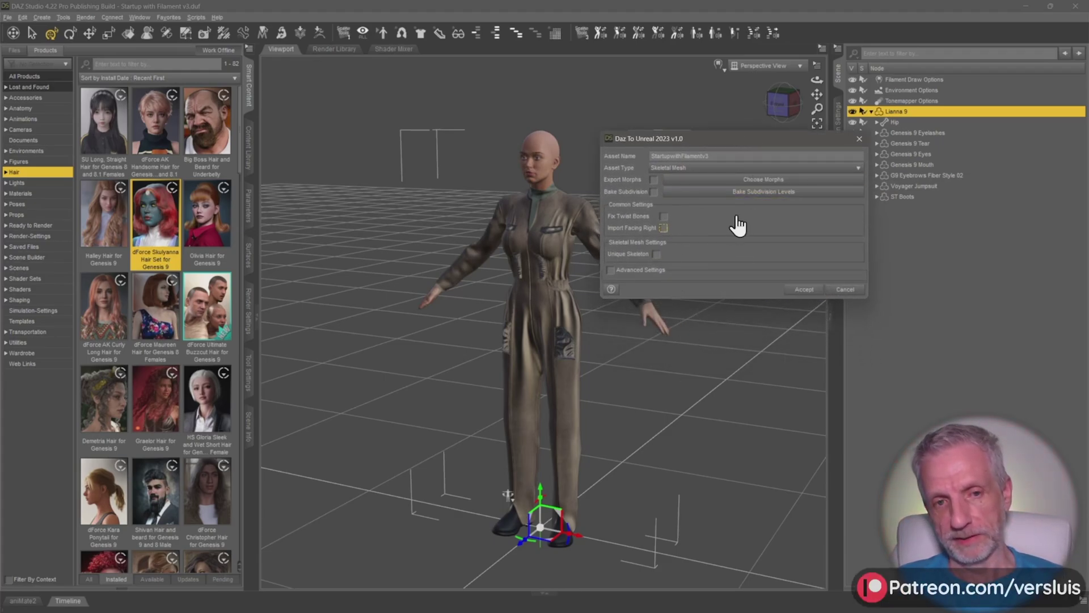
pyautogui.moveTo(759, 139); pyautogui.dragTo(753, 130)
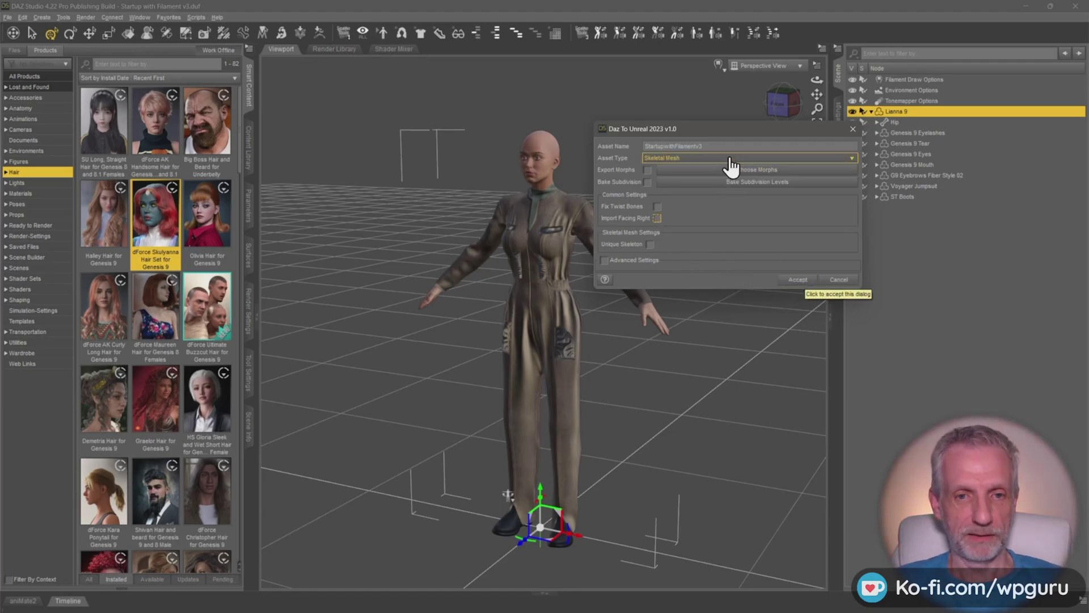
pyautogui.moveTo(726, 148); pyautogui.dragTo(586, 135)
pyautogui.write('Liaanna9')
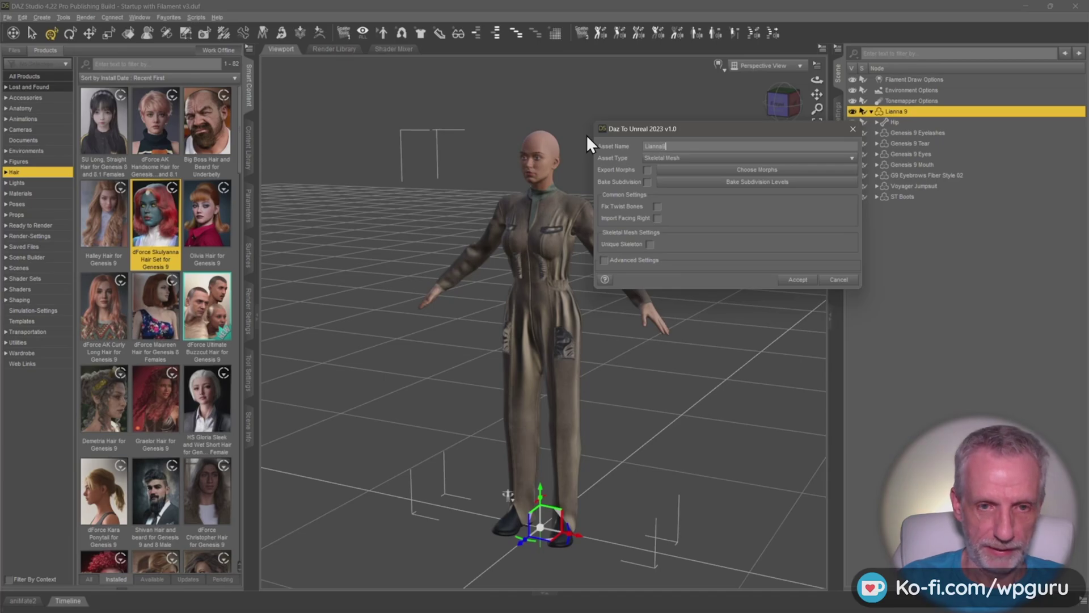
pyautogui.press('Return')
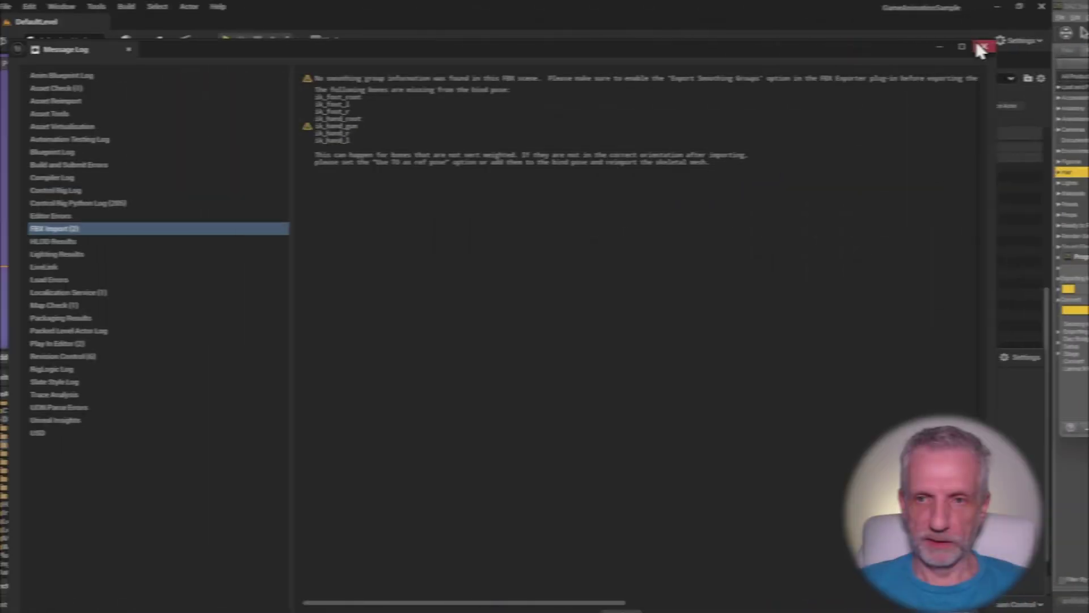
# In Unreal Engine, close the FBX import message log and look over the imported Lianna9 assets and the skeletal mesh's available actions
pyautogui.click(1016, 46)
pyautogui.hotkey('ctrl', 'space')
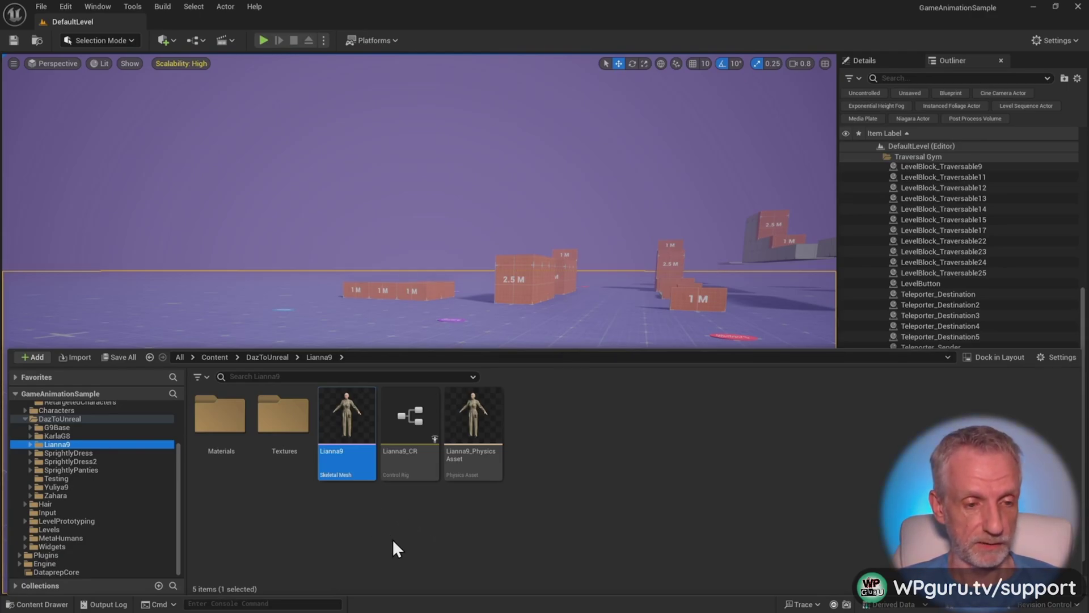
pyautogui.rightClick(348, 424)
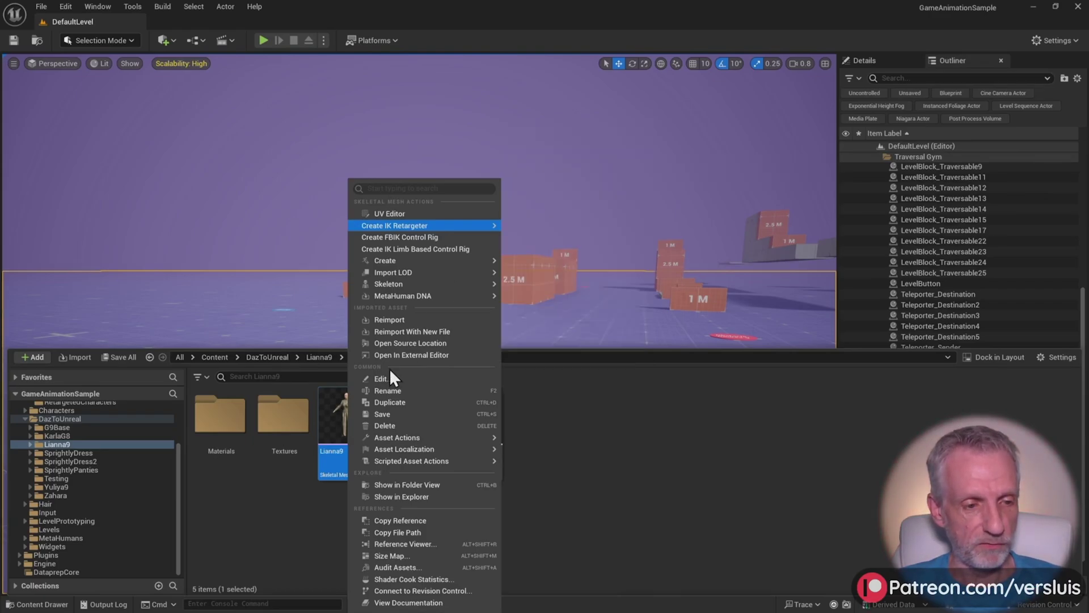
pyautogui.click(199, 494)
# Open the CBP_SandboxCharacter blueprint from the Blueprints folder and show its 3D preview
pyautogui.scroll(3, 73, 491)
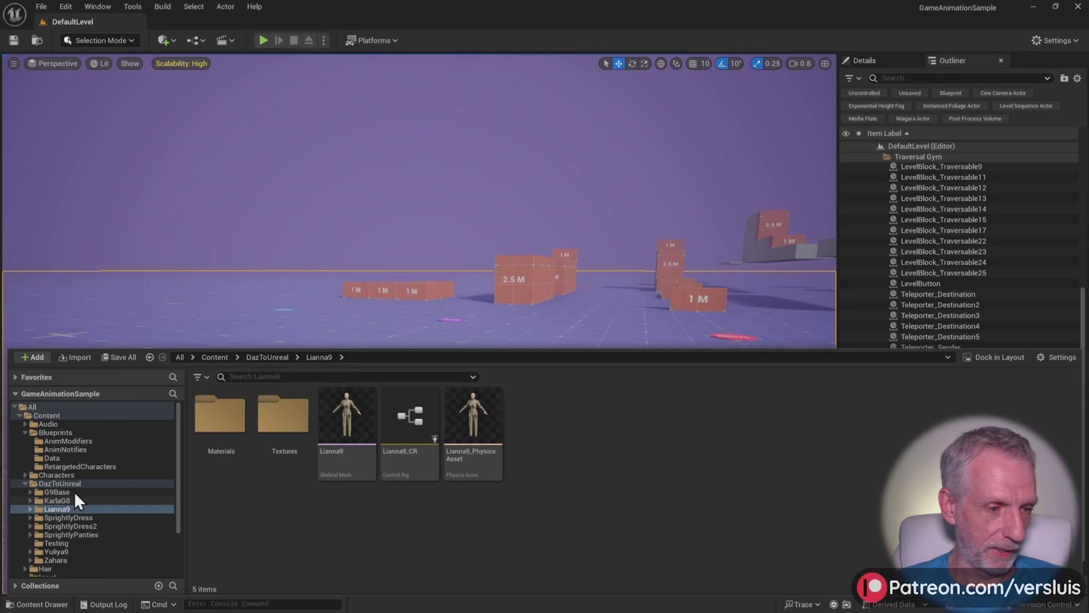
pyautogui.click(126, 431)
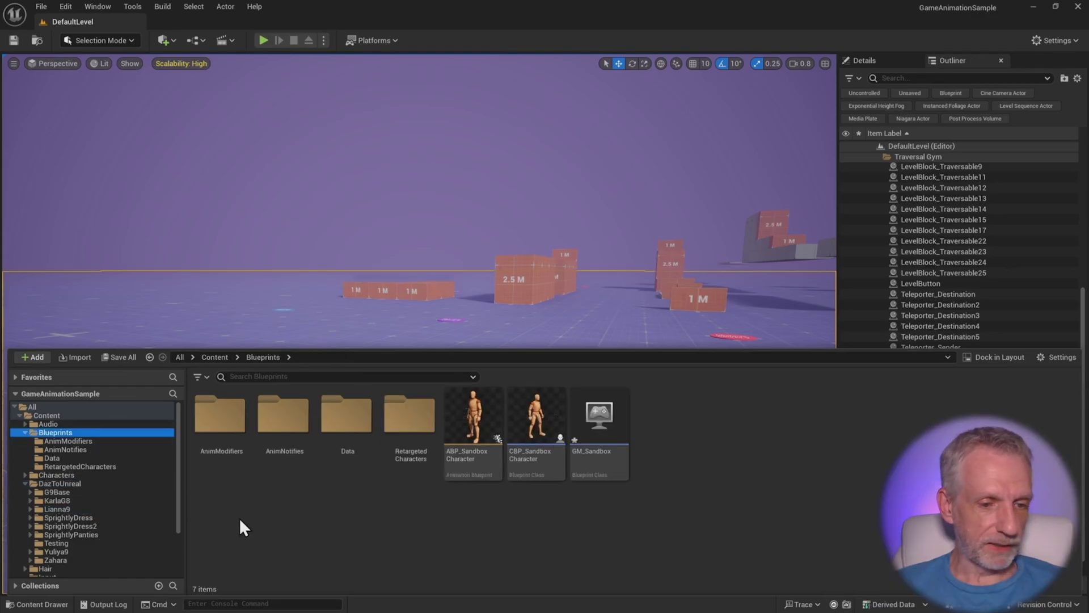
pyautogui.doubleClick(538, 432)
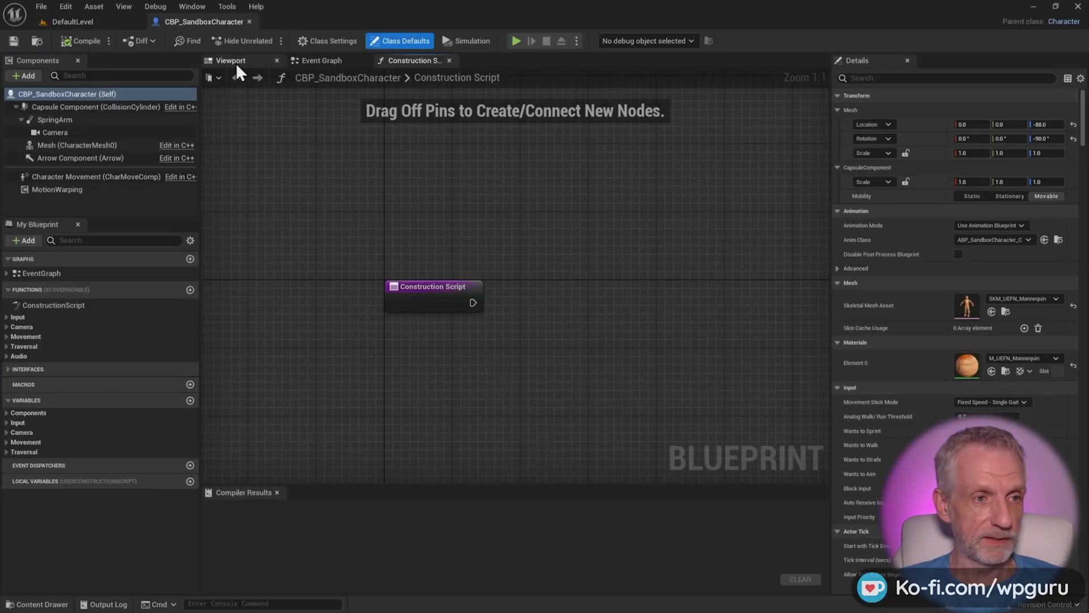
pyautogui.click(236, 62)
pyautogui.scroll(2, 507, 305)
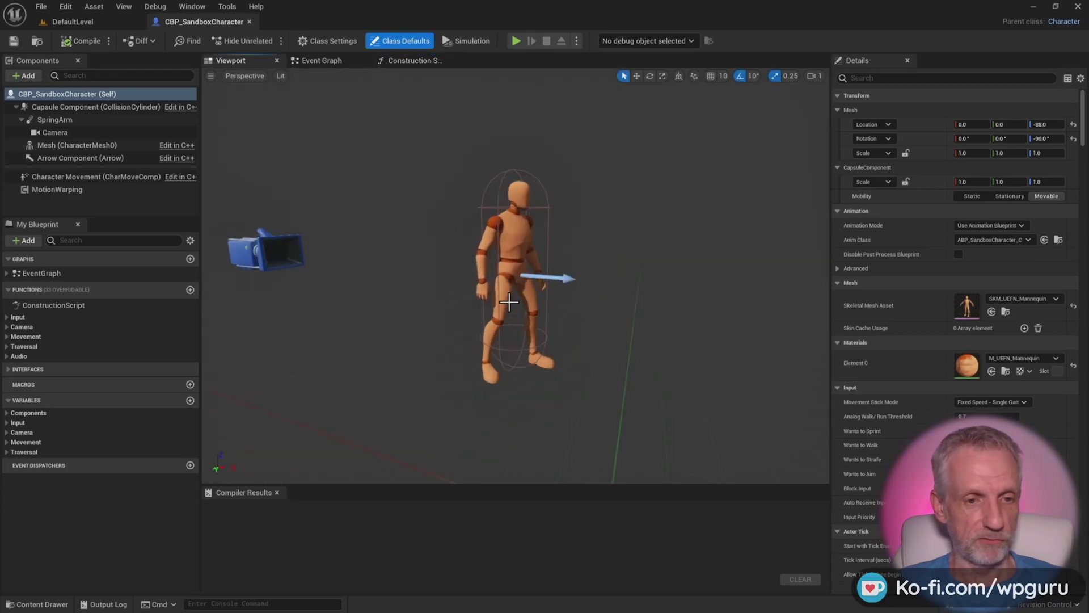
# Select the sandbox character's mesh, inspect its skeletal mesh asset SKM_UEFN_Mannequin in its own editor and close that editor
pyautogui.click(517, 237)
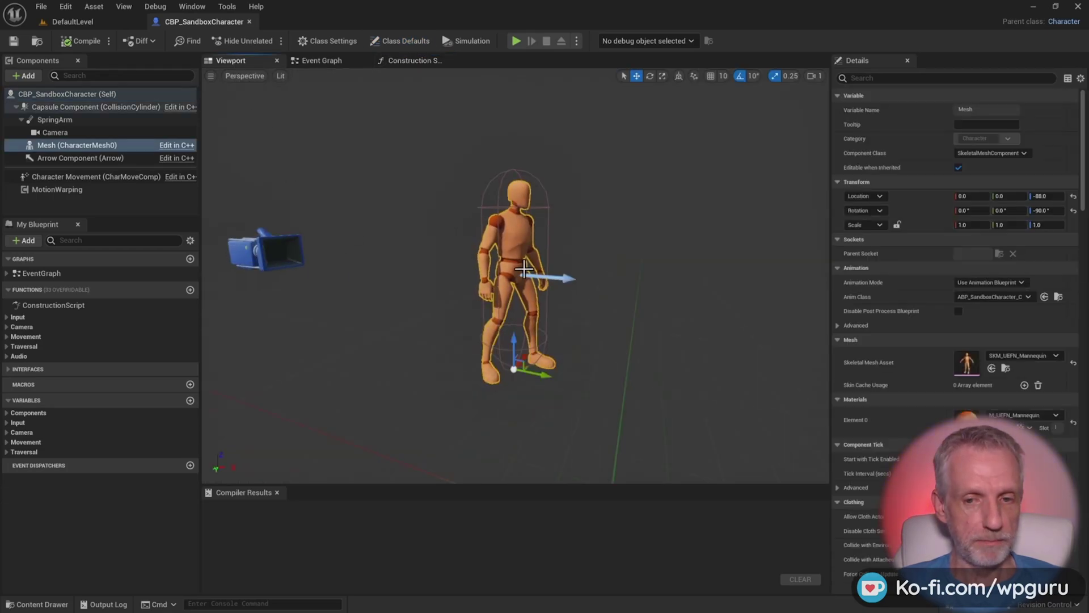
pyautogui.doubleClick(961, 361)
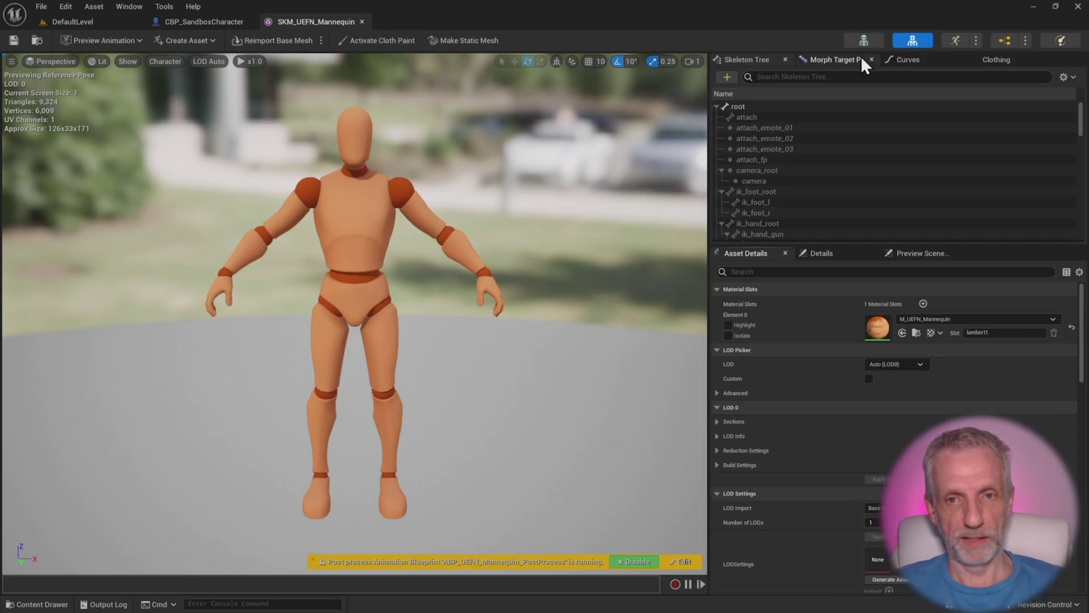
pyautogui.click(361, 21)
# Create an IK Retargeter for the Lianna9 skeletal mesh in the DazToUnreal folder, using SKM_UEFN_Mannequin as the source mesh
pyautogui.hotkey('ctrl', 'space')
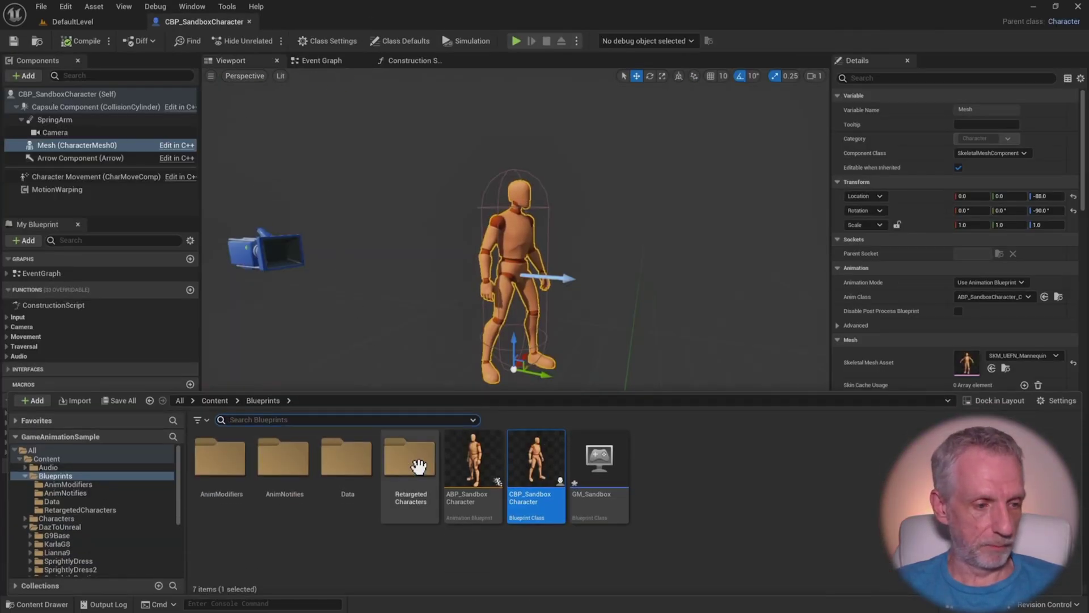
pyautogui.scroll(-2, 102, 513)
pyautogui.click(100, 502)
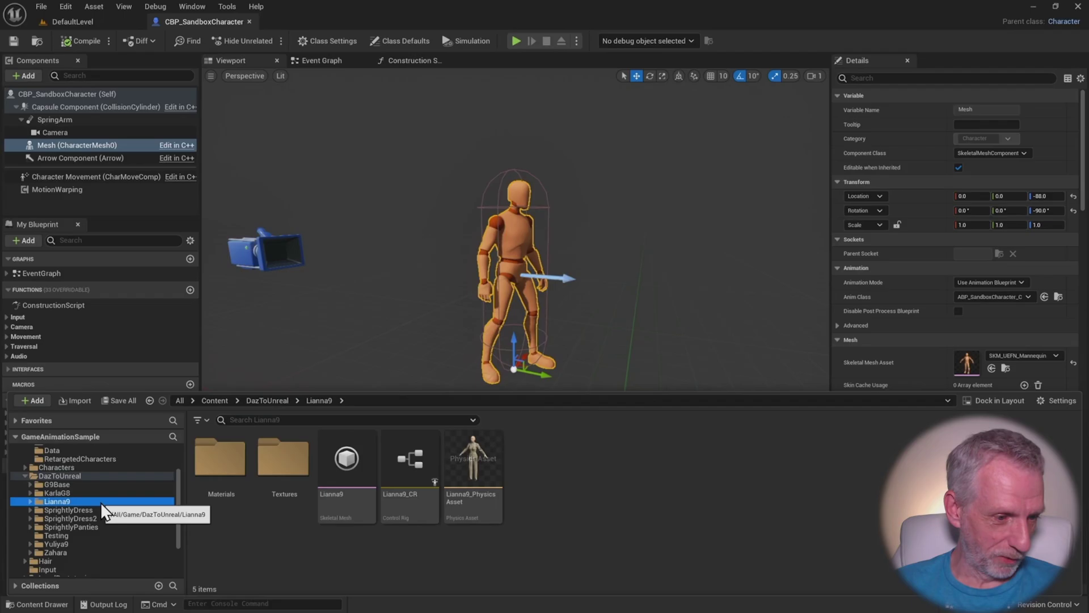
pyautogui.rightClick(351, 481)
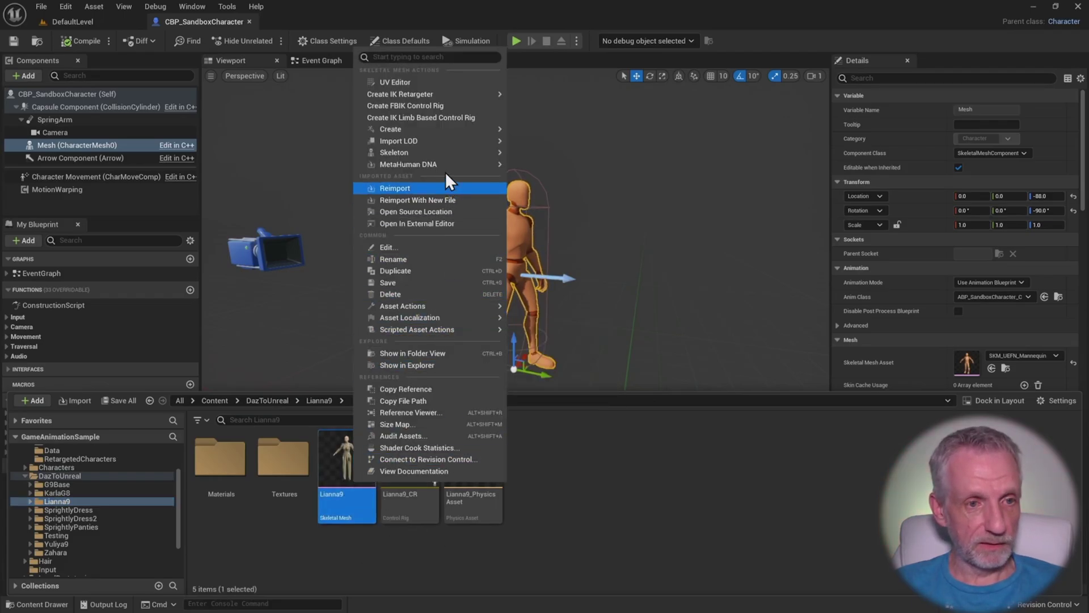
pyautogui.moveTo(437, 94)
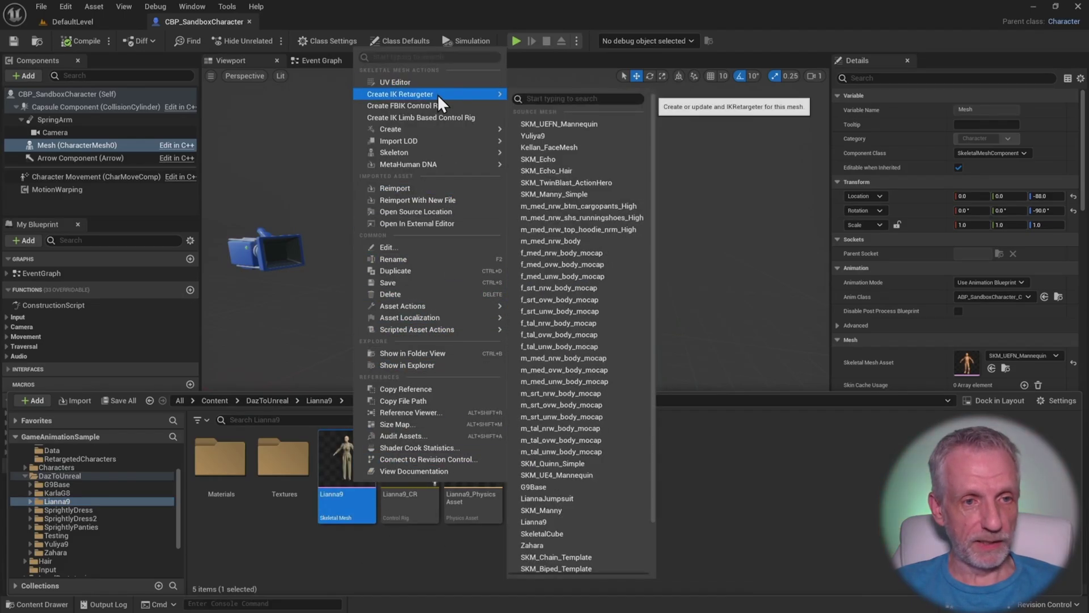
pyautogui.click(601, 124)
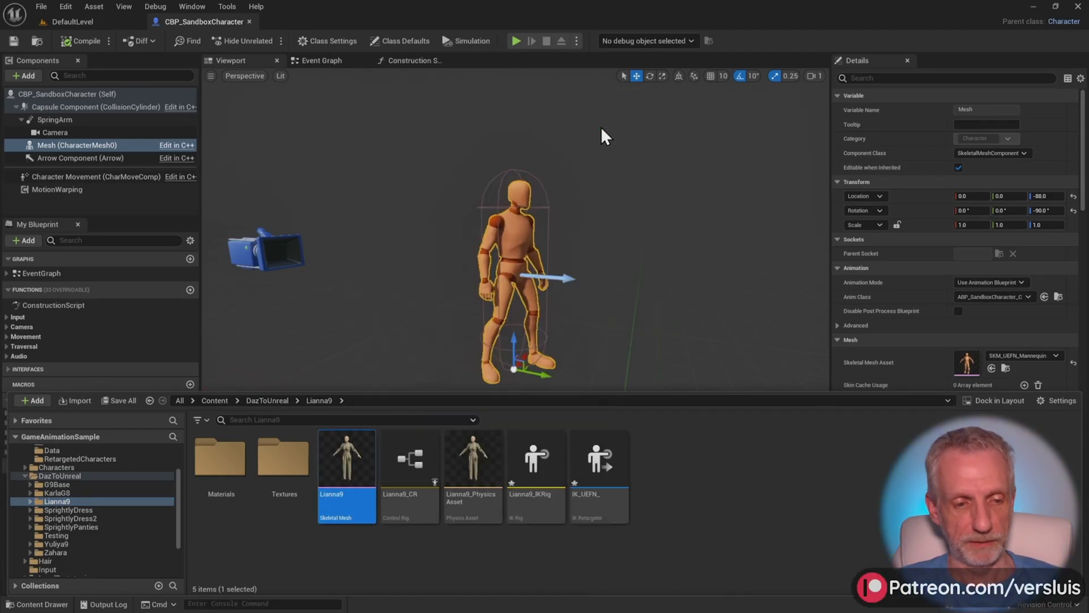
# Rename the new IK Retargeter asset to IKR_Lianna
pyautogui.click(609, 448)
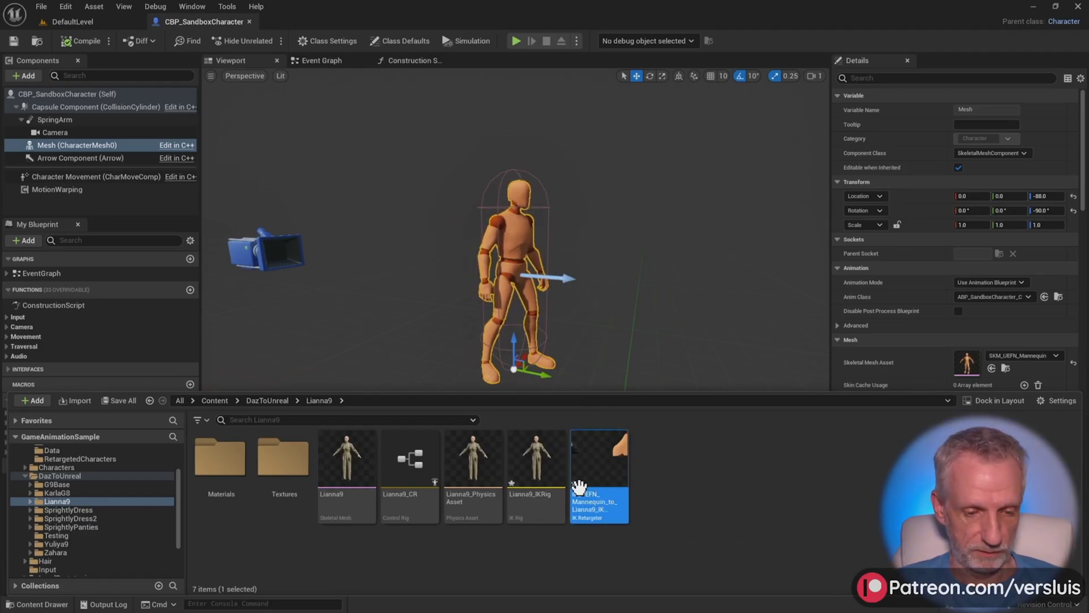
pyautogui.press('F2')
pyautogui.write('IK')
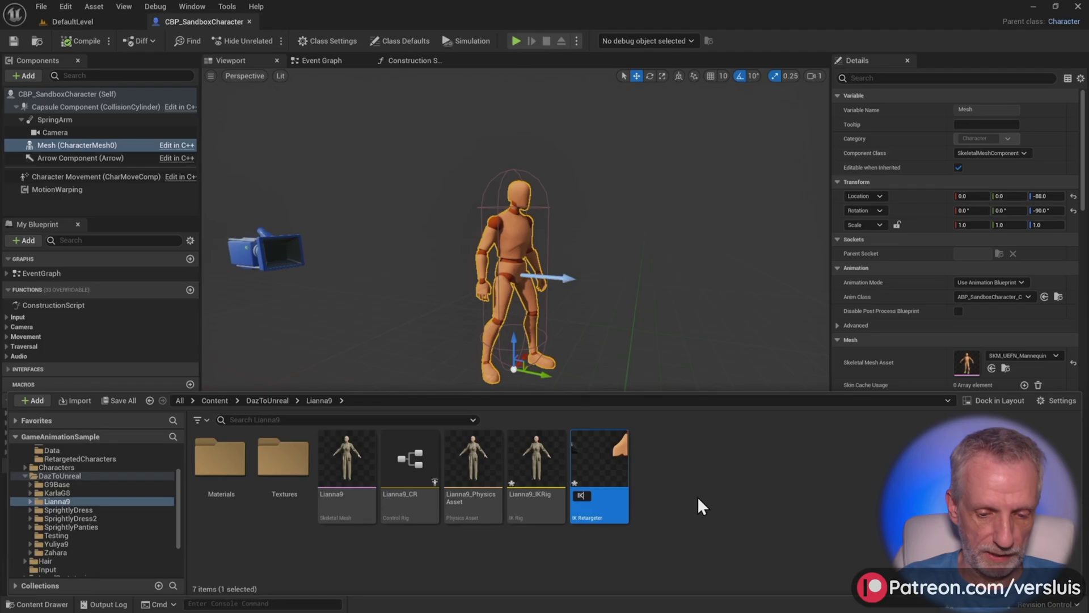
pyautogui.write('R_Lianna')
pyautogui.press('Return')
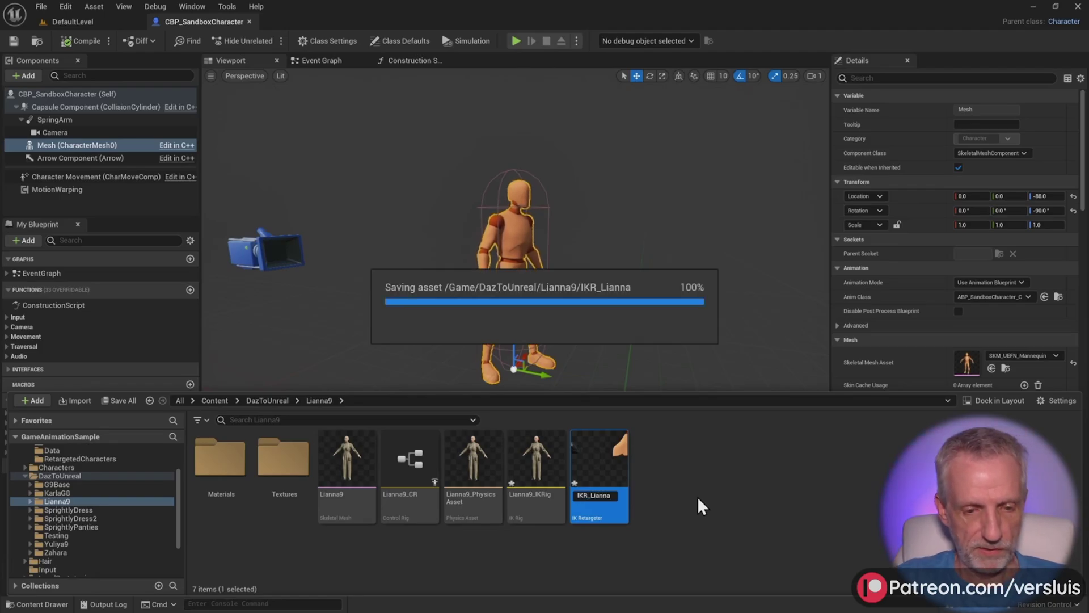
# Open the IKR_Lianna retargeter and examine how the source mannequin and the Lianna9 target line up in the preview
pyautogui.doubleClick(352, 454)
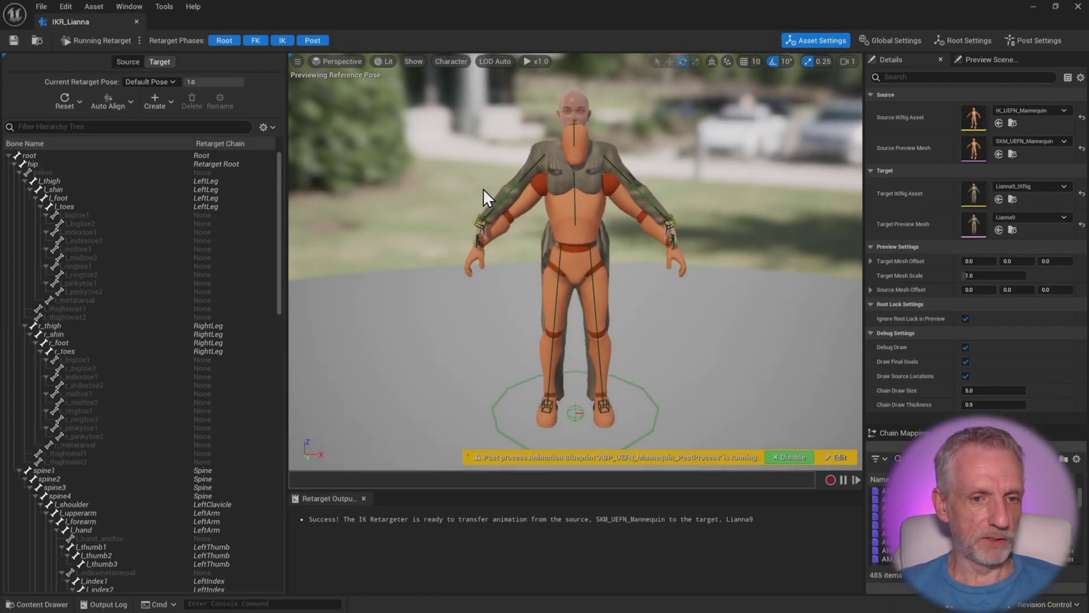
pyautogui.moveTo(482, 188)
pyautogui.mouseDown(button='right')
pyautogui.moveTo(462, 190)
pyautogui.moveTo(476, 193)
pyautogui.moveTo(465, 200)
pyautogui.moveTo(454, 187)
pyautogui.moveTo(470, 201)
pyautogui.mouseUp(button='right')
pyautogui.scroll(-3, 477, 193)
pyautogui.press('s')
pyautogui.scroll(-1, 471, 202)
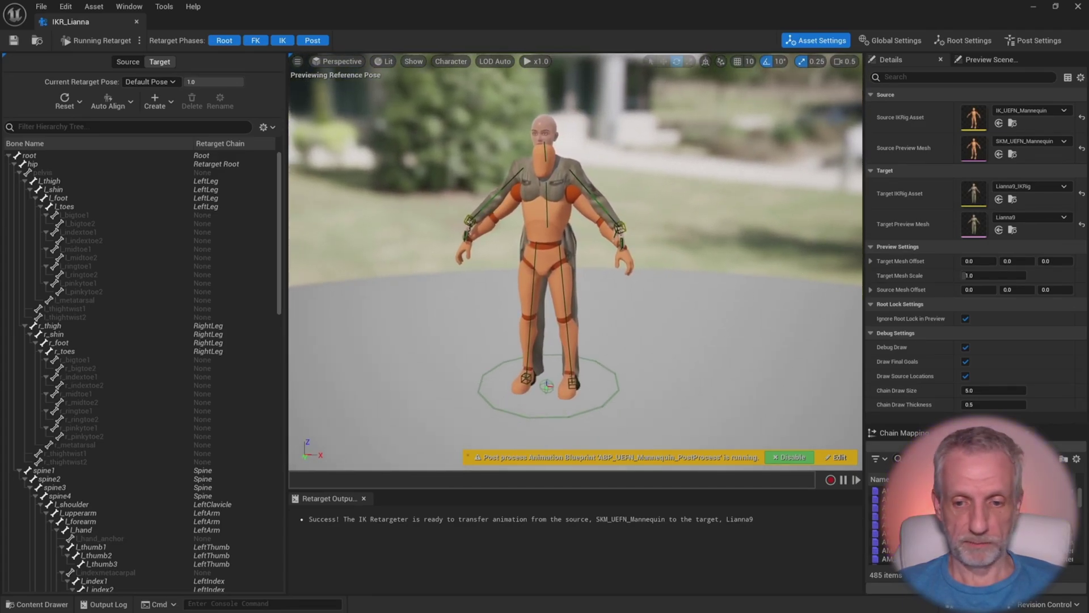
pyautogui.moveTo(499, 204); pyautogui.dragTo(508, 207, button='right')
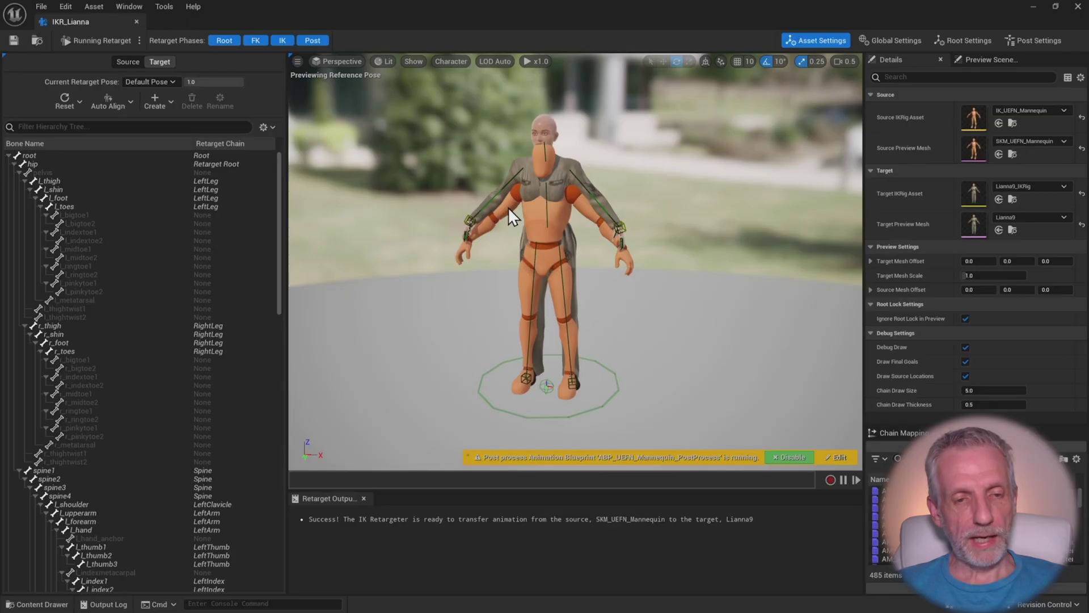
# In DAZ Studio, reopen the Daz to Unreal export, check the Import Facing Right option and cancel the export
pyautogui.hotkey('alt', 'Tab')
pyautogui.press('Tab')
pyautogui.click(7, 17)
pyautogui.moveTo(55, 146)
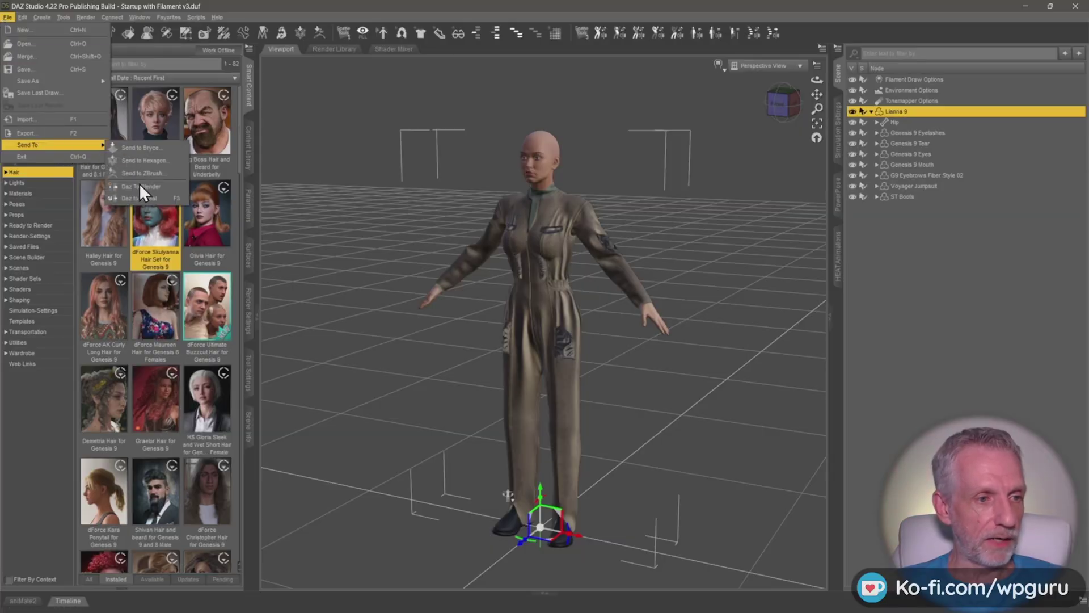
pyautogui.click(143, 196)
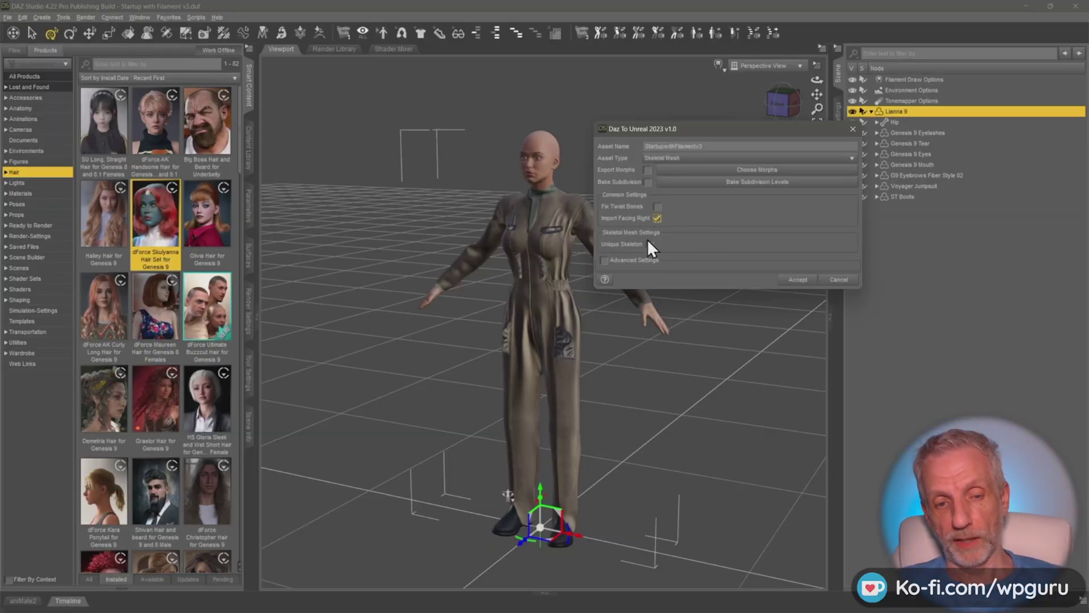
pyautogui.click(658, 219)
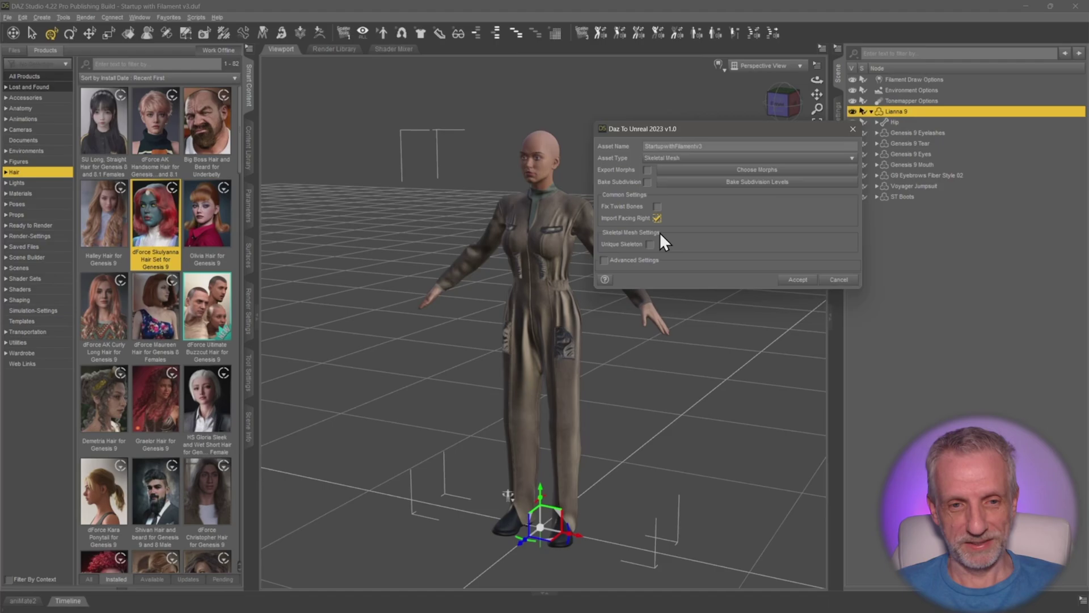
pyautogui.click(838, 279)
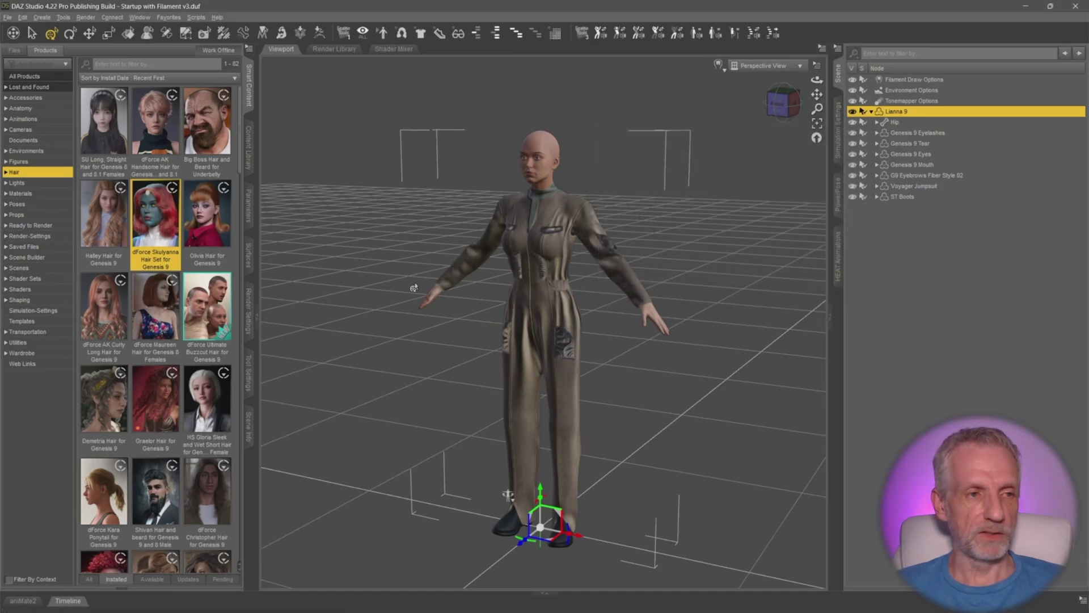
# Switch to Unreal Editor, locate the G9Retargeter in the DazToUnreal plugin's Retarget folder, and close the IKR_Lianna editor
pyautogui.hotkey('alt', 'Tab')
pyautogui.hotkey('ctrl', 'space')
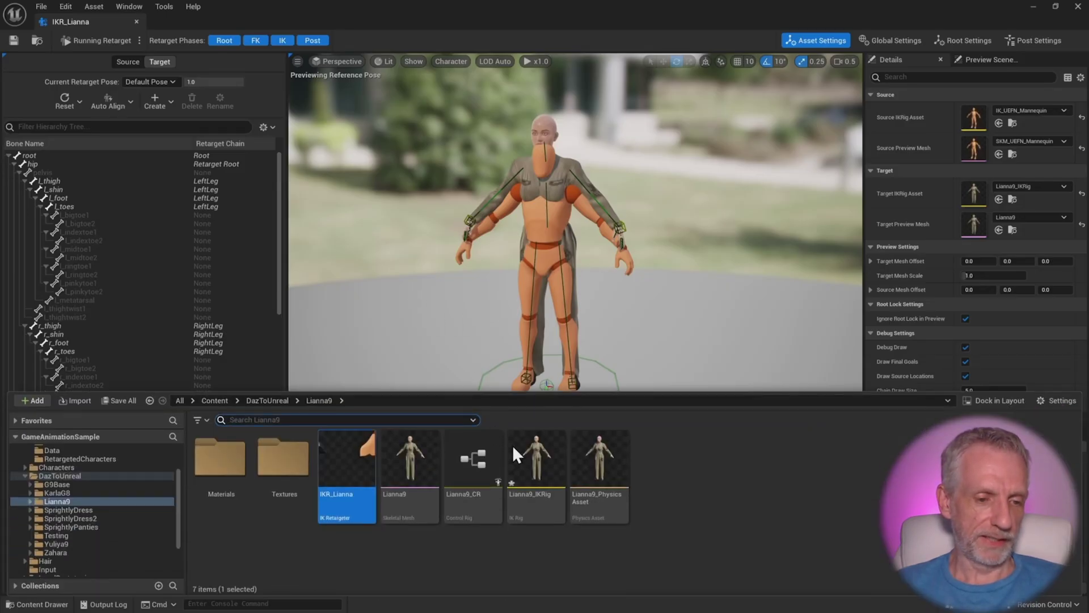
pyautogui.moveTo(183, 505); pyautogui.dragTo(182, 537)
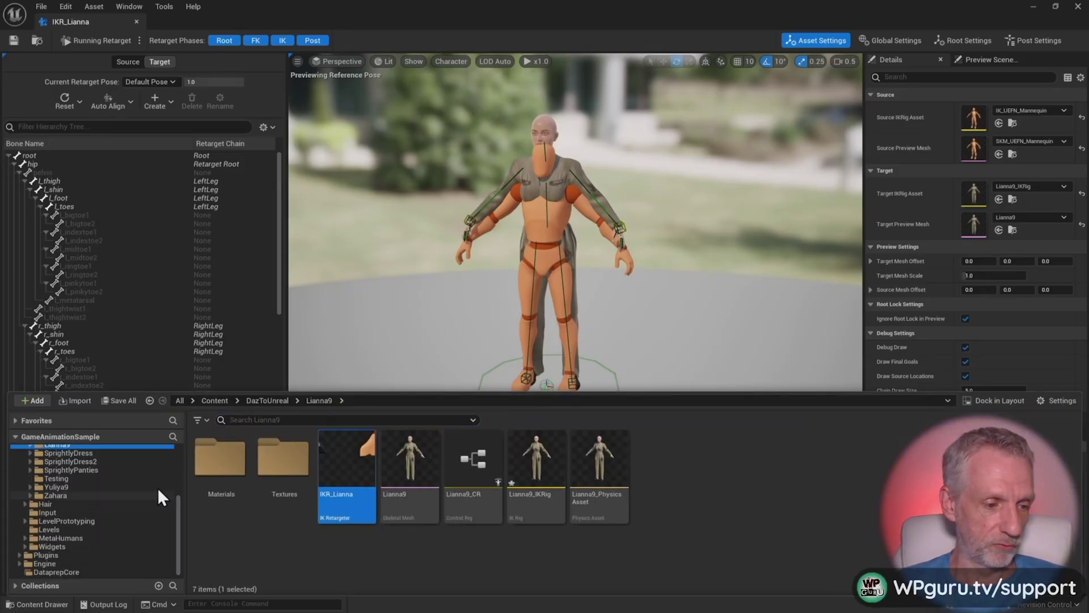
pyautogui.click(73, 556)
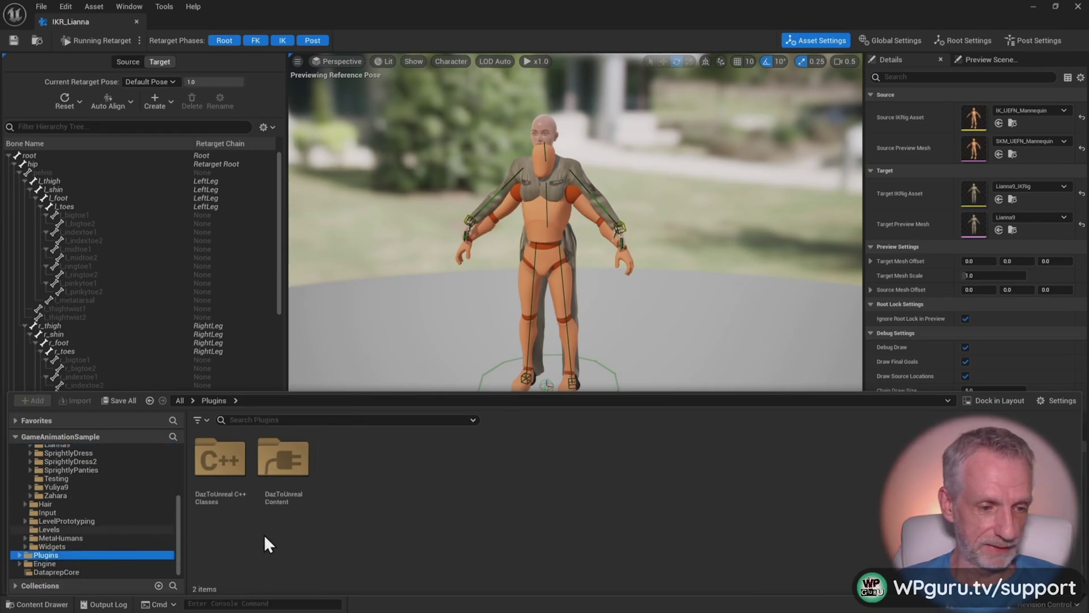
pyautogui.doubleClick(288, 478)
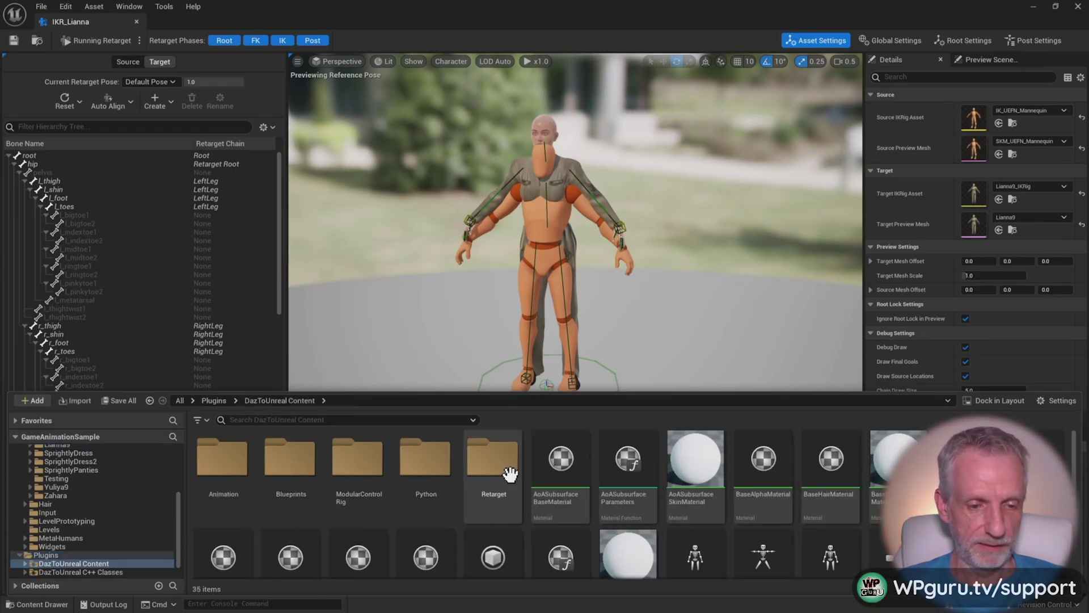
pyautogui.doubleClick(498, 452)
pyautogui.click(611, 465)
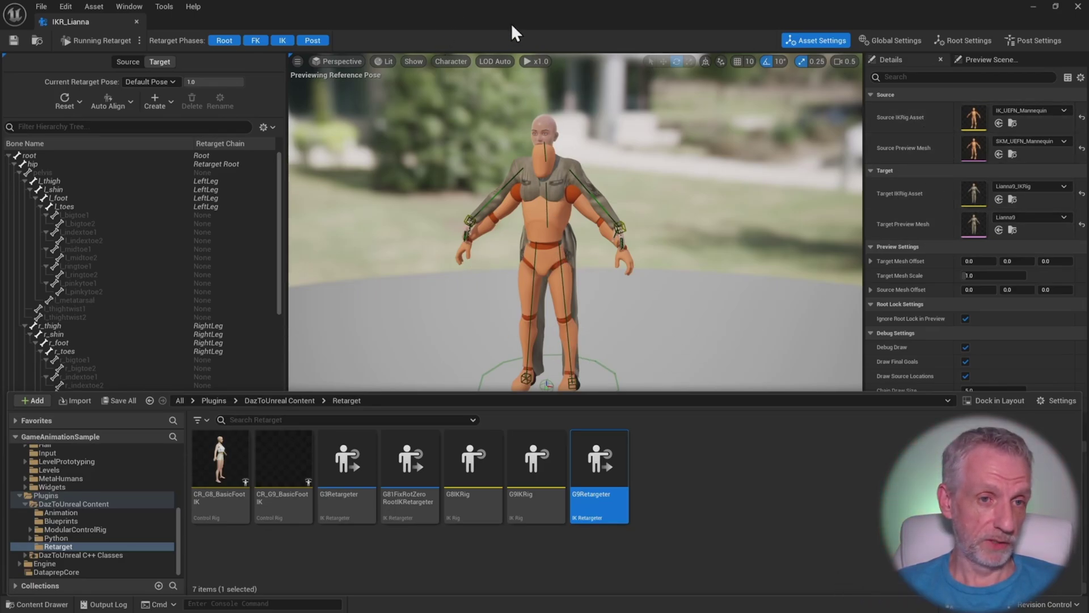
pyautogui.click(137, 22)
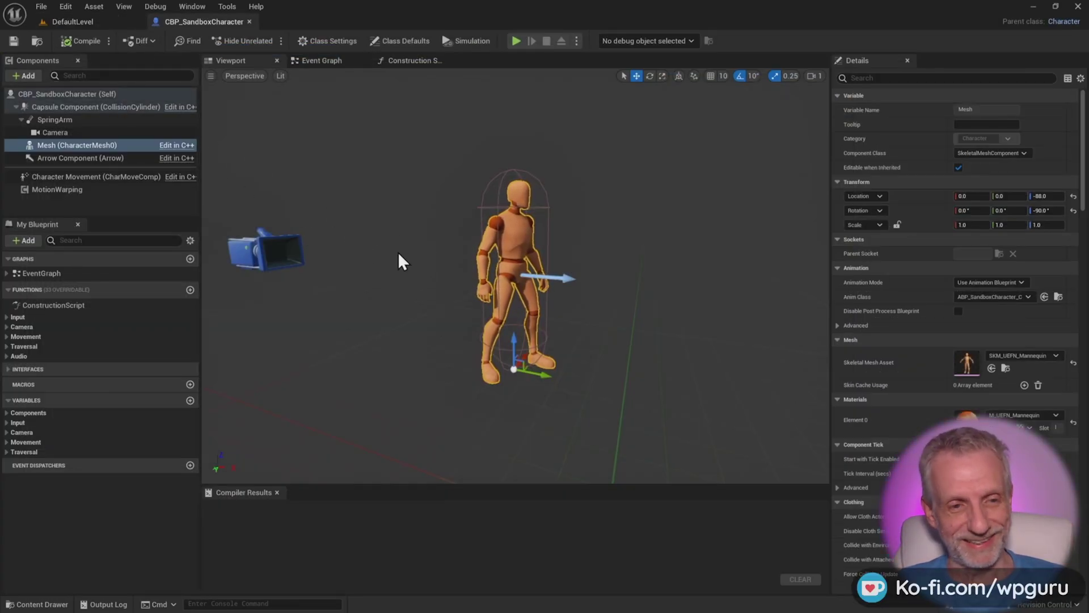
# Create a child Blueprint class from CBP_SandboxCharacter in the Blueprints folder
pyautogui.hotkey('ctrl', 'space')
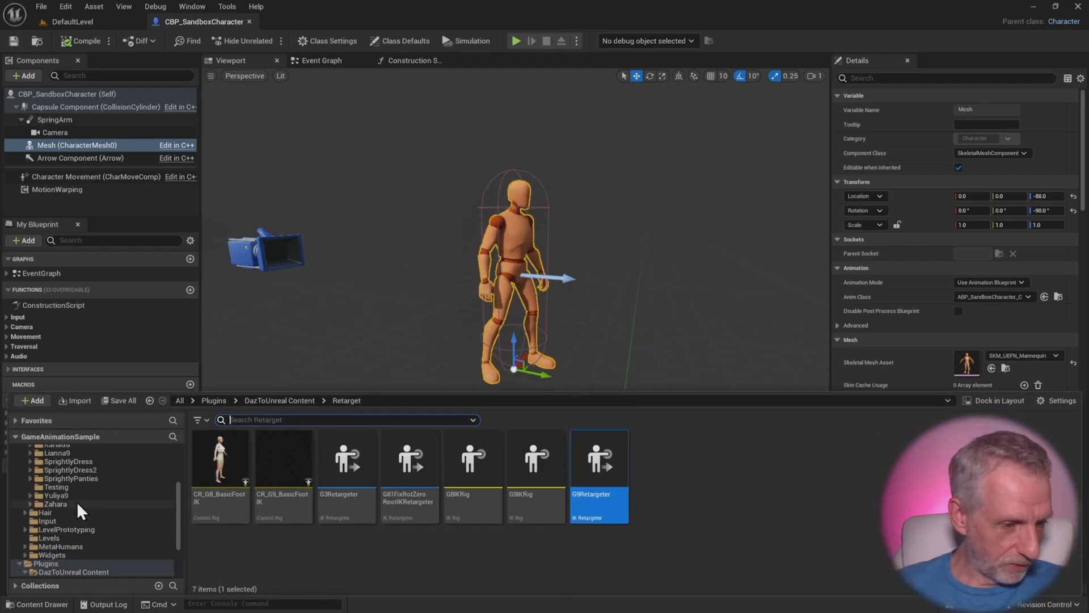
pyautogui.scroll(5, 76, 501)
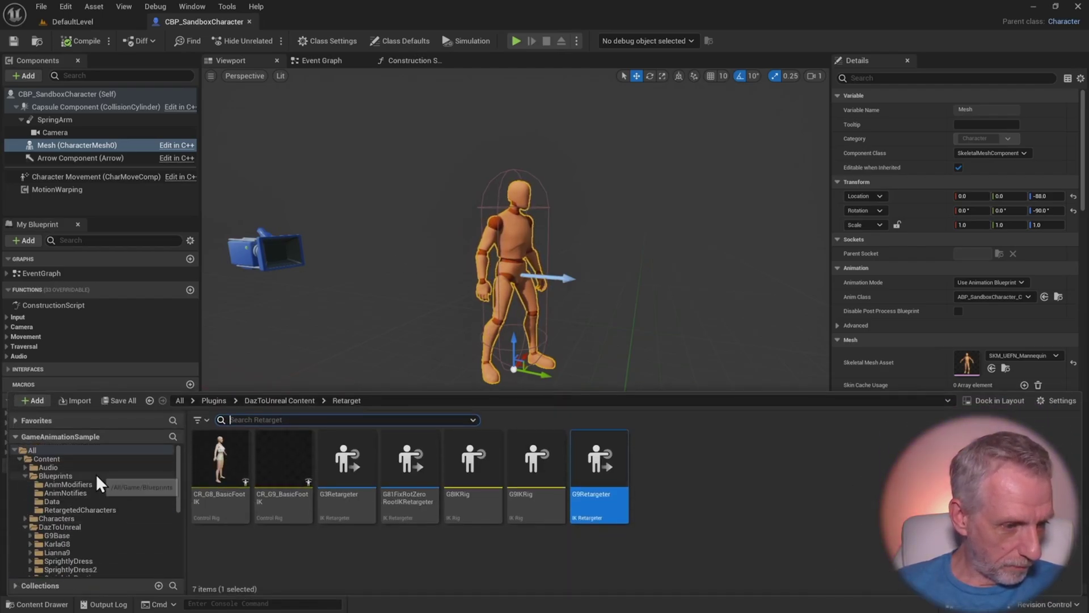
pyautogui.click(97, 475)
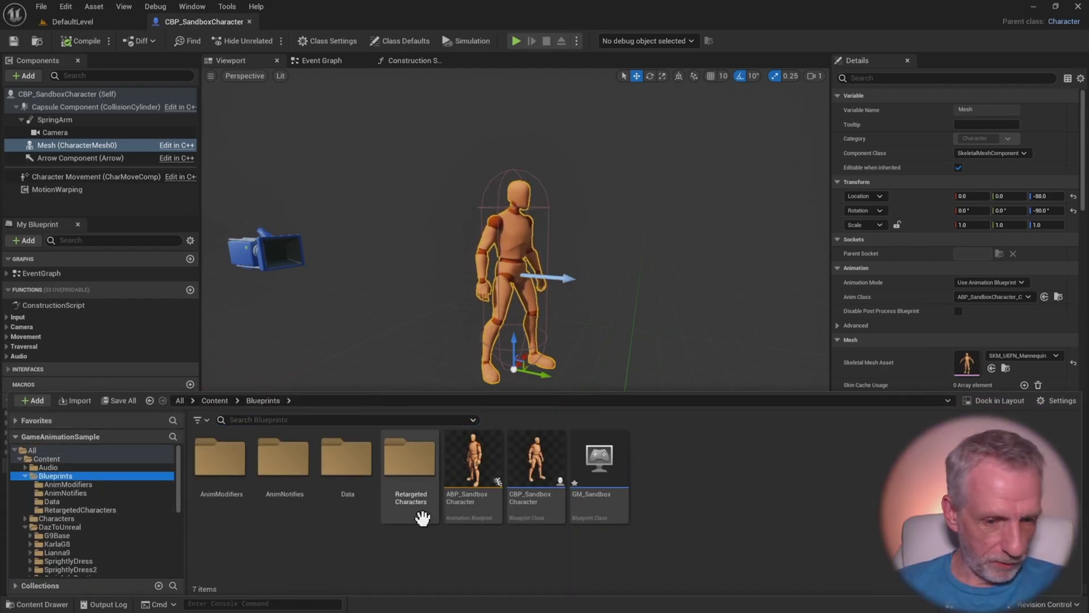
pyautogui.doubleClick(421, 468)
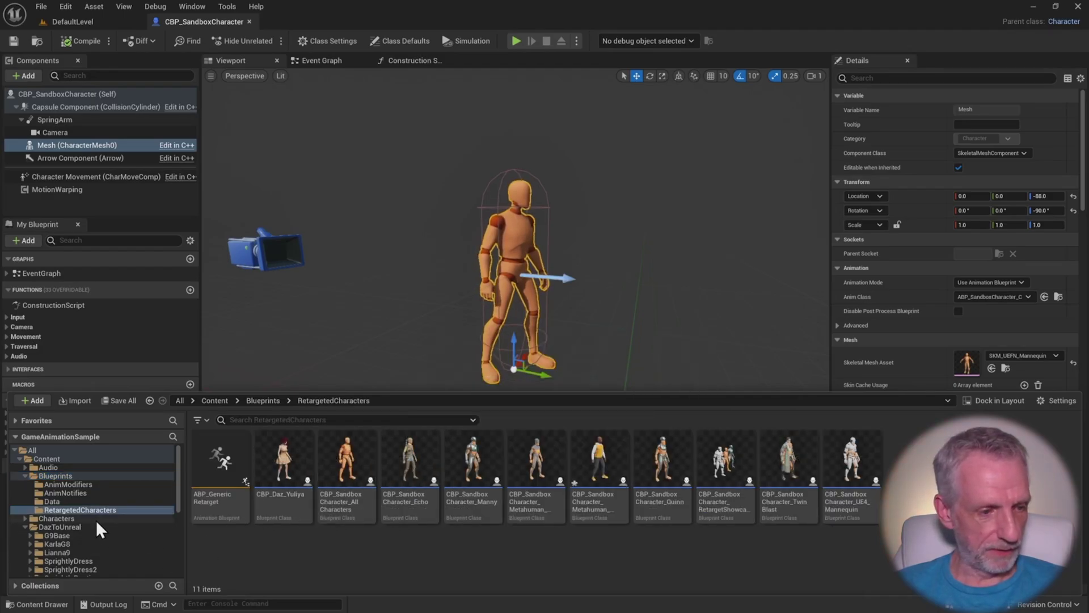
pyautogui.click(94, 477)
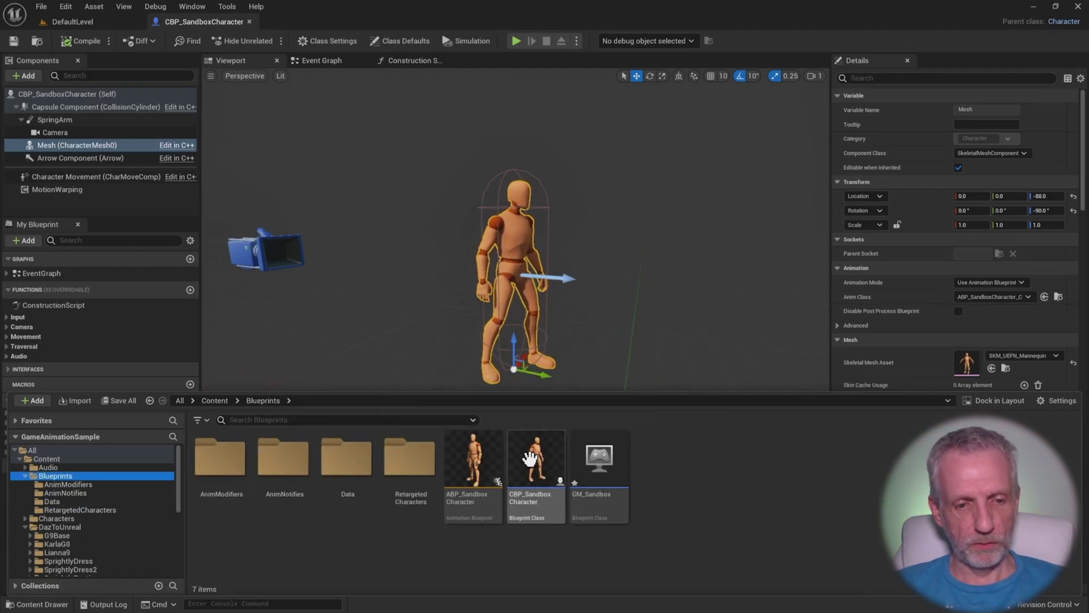
pyautogui.rightClick(536, 499)
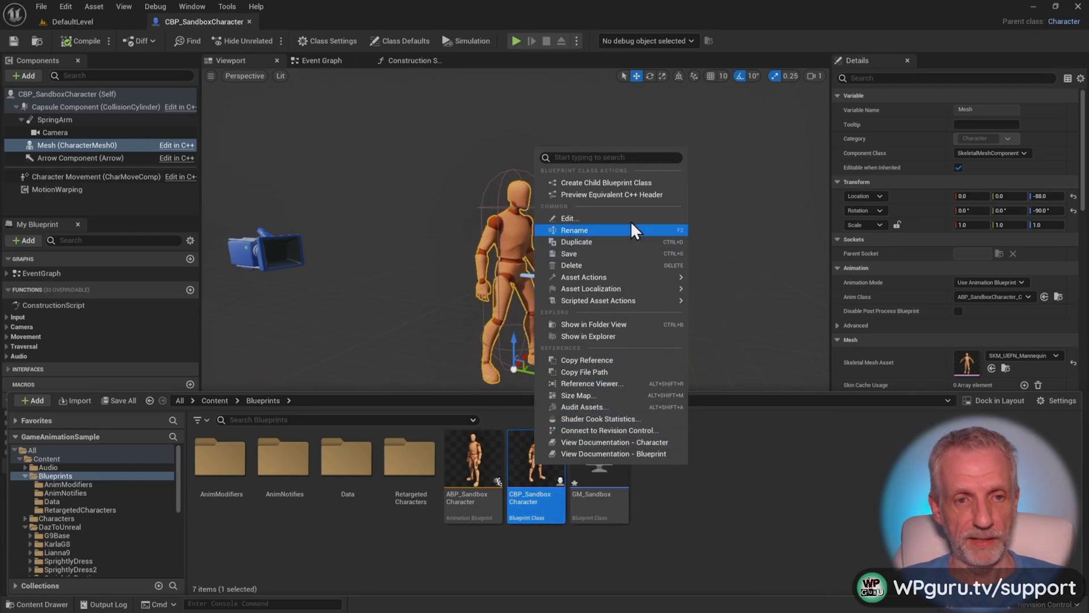
pyautogui.click(656, 185)
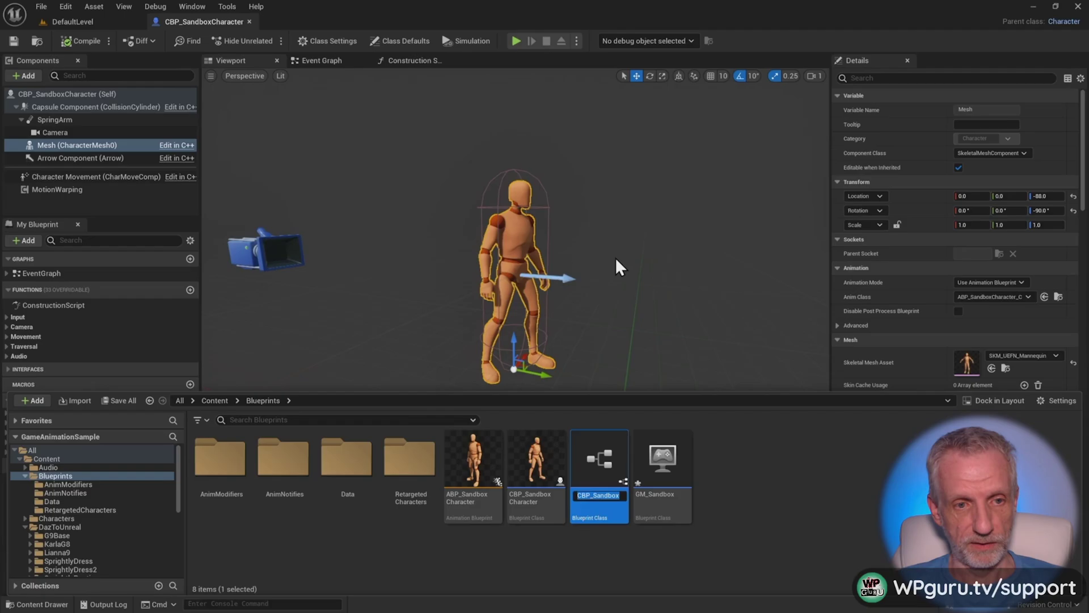
# Name the new child Blueprint CBP_Lianna
pyautogui.press('End')
pyautogui.hotkey('shift', 'Left')
pyautogui.hotkey('shift', 'Left')
pyautogui.hotkey('shift', 'Left')
pyautogui.hotkey('shift', 'Left')
pyautogui.hotkey('shift', 'Left')
pyautogui.hotkey('shift', 'Left')
pyautogui.hotkey('shift', 'Left')
pyautogui.hotkey('shift', 'Left')
pyautogui.hotkey('shift', 'Left')
pyautogui.hotkey('shift', 'Left')
pyautogui.hotkey('shift', 'Left')
pyautogui.hotkey('shift', 'Left')
pyautogui.hotkey('shift', 'Left')
pyautogui.hotkey('shift', 'Left')
pyautogui.hotkey('shift', 'Left')
pyautogui.hotkey('shift', 'Left')
pyautogui.hotkey('shift', 'Left')
pyautogui.hotkey('shift', 'Left')
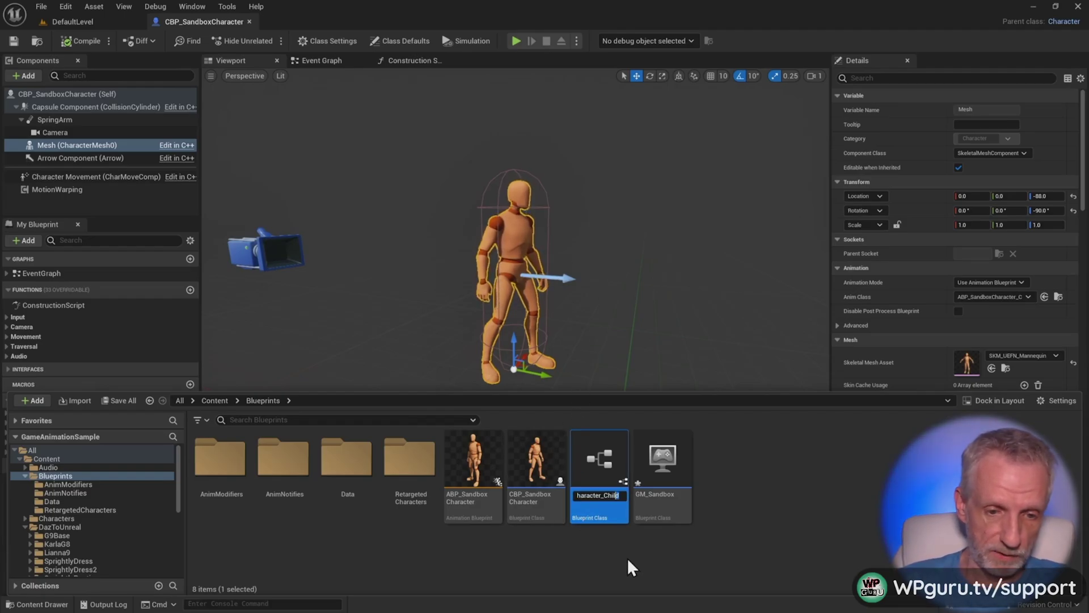
pyautogui.write('CBP_L')
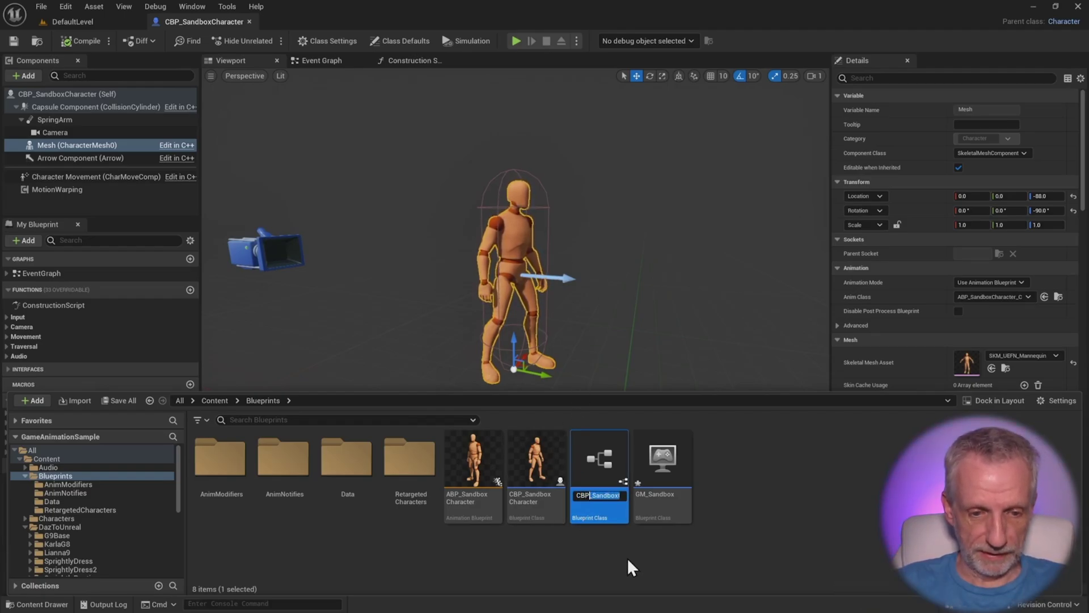
pyautogui.write('ianna')
pyautogui.press('Return')
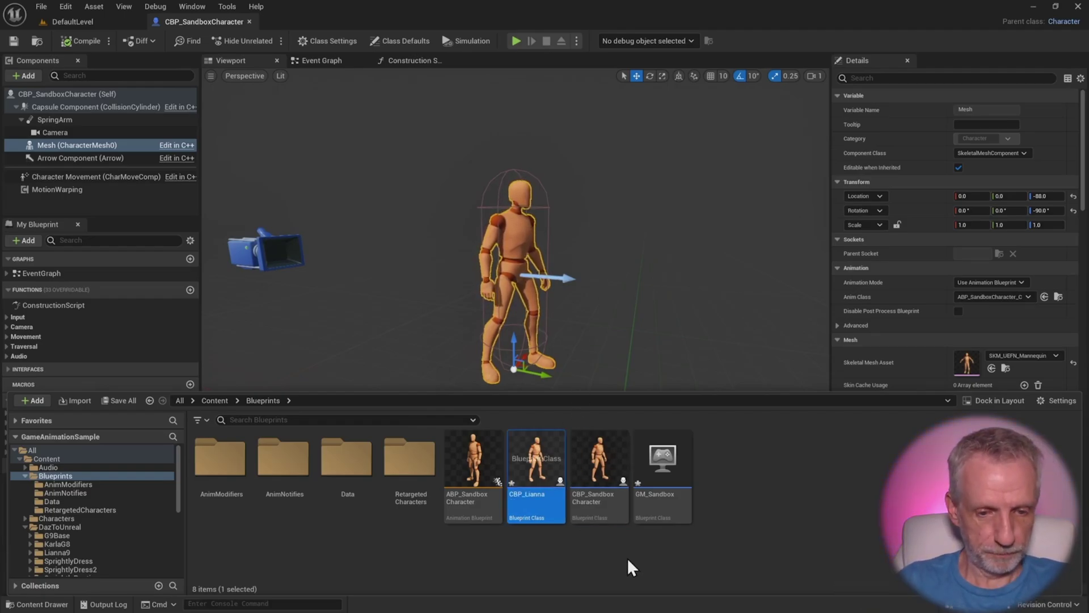
# Open CBP_Lianna and add a Skeletal Mesh component named Daz Mesh under the inherited character Mesh
pyautogui.doubleClick(534, 472)
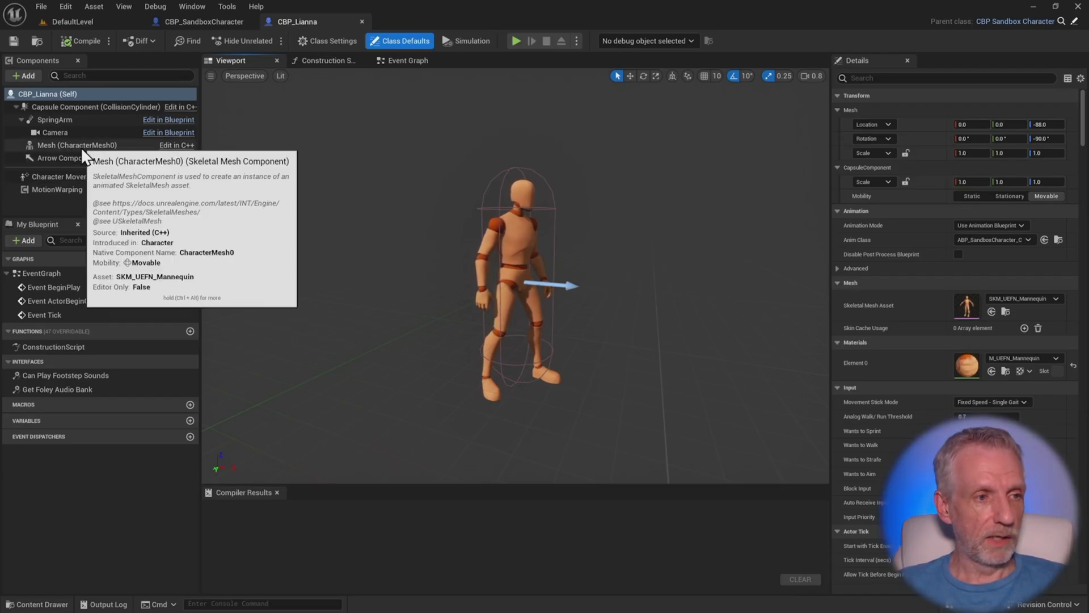
pyautogui.click(54, 146)
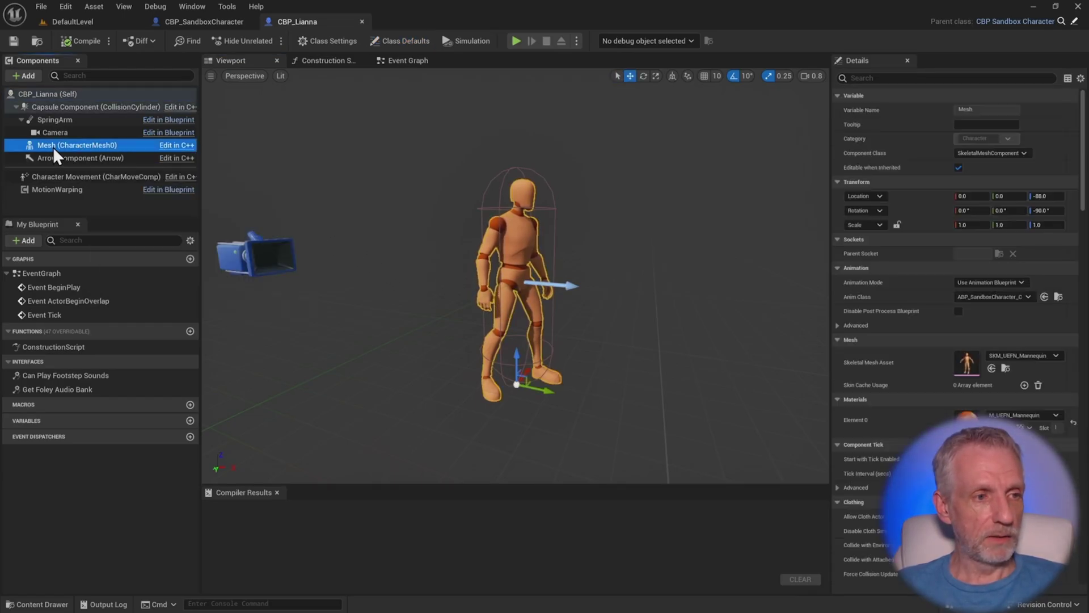
pyautogui.click(37, 78)
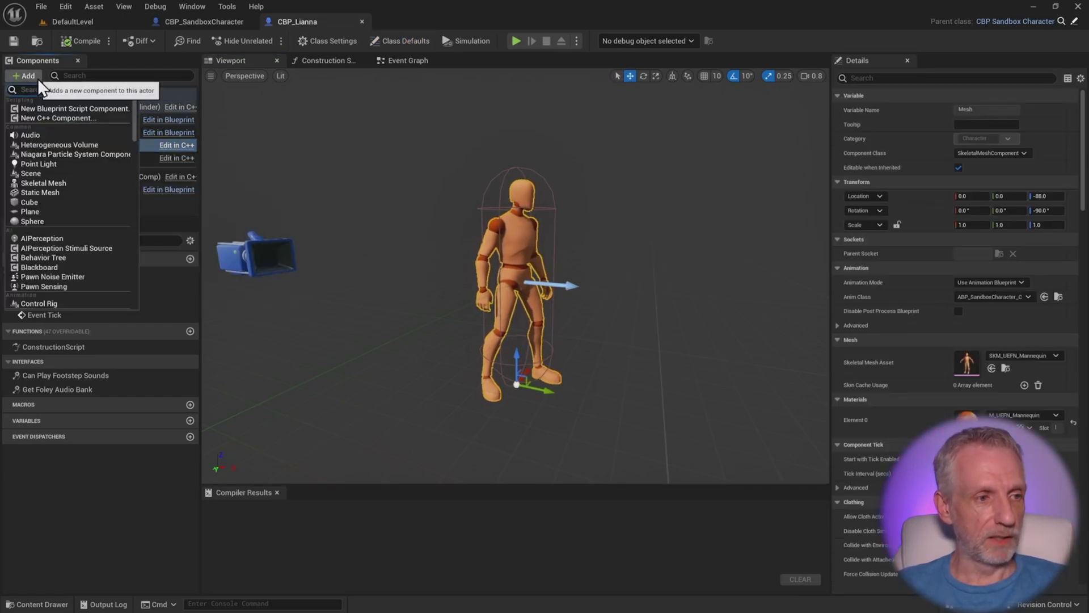
pyautogui.click(74, 183)
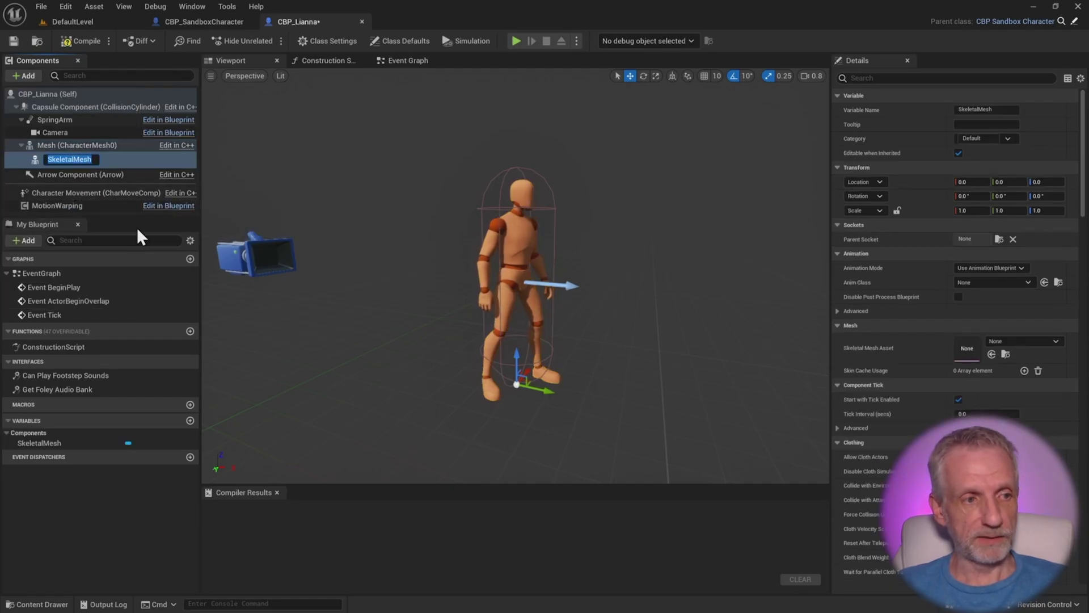
pyautogui.write('Daz Mesh')
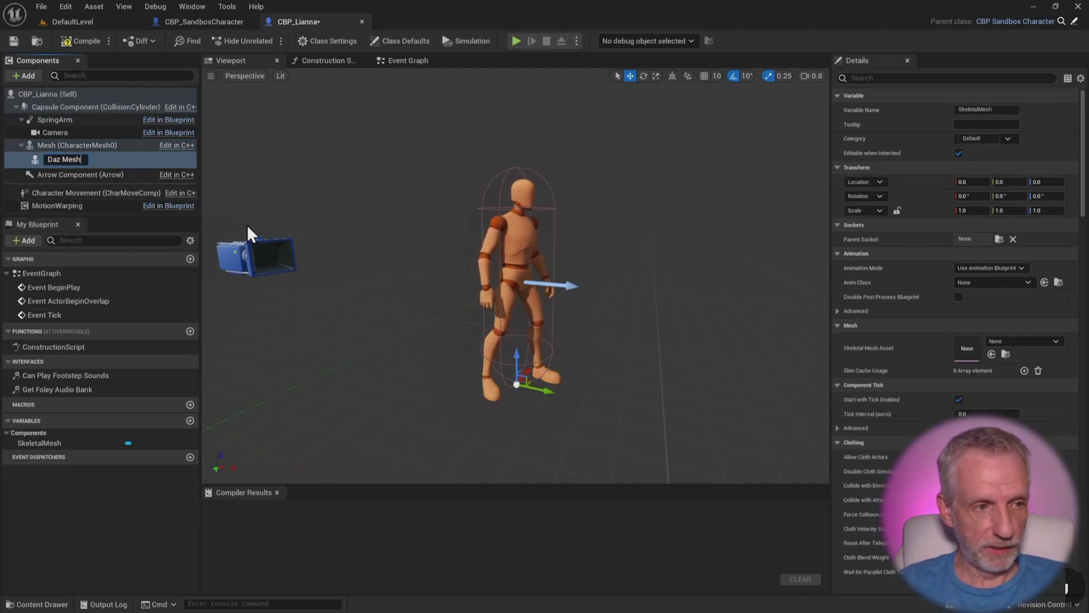
pyautogui.press('Return')
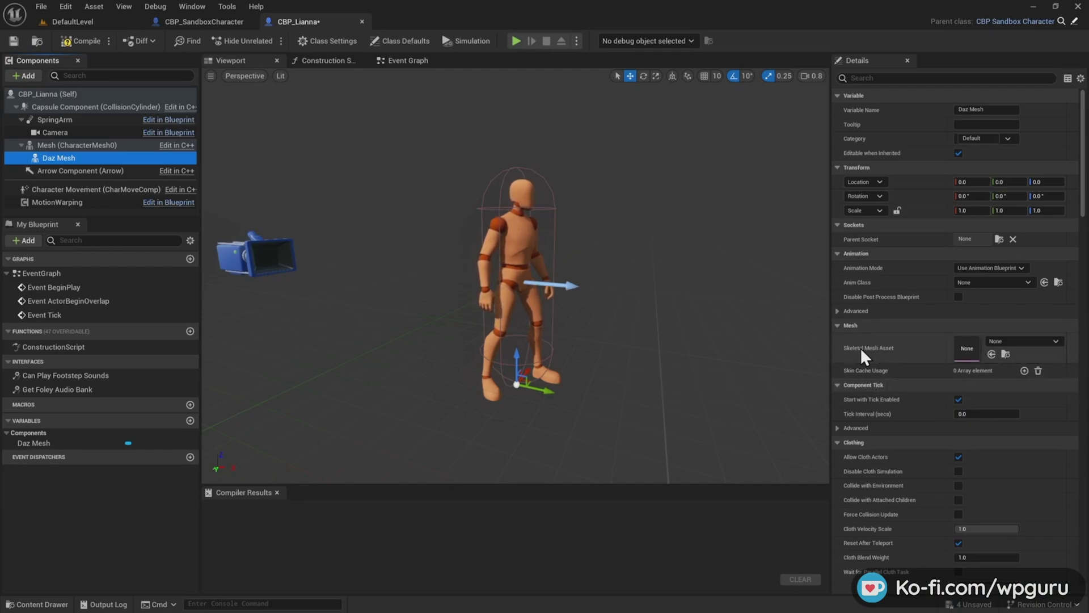
# Assign the Lianna9 skeletal mesh asset to the Daz Mesh component
pyautogui.click(1032, 341)
pyautogui.write('lian')
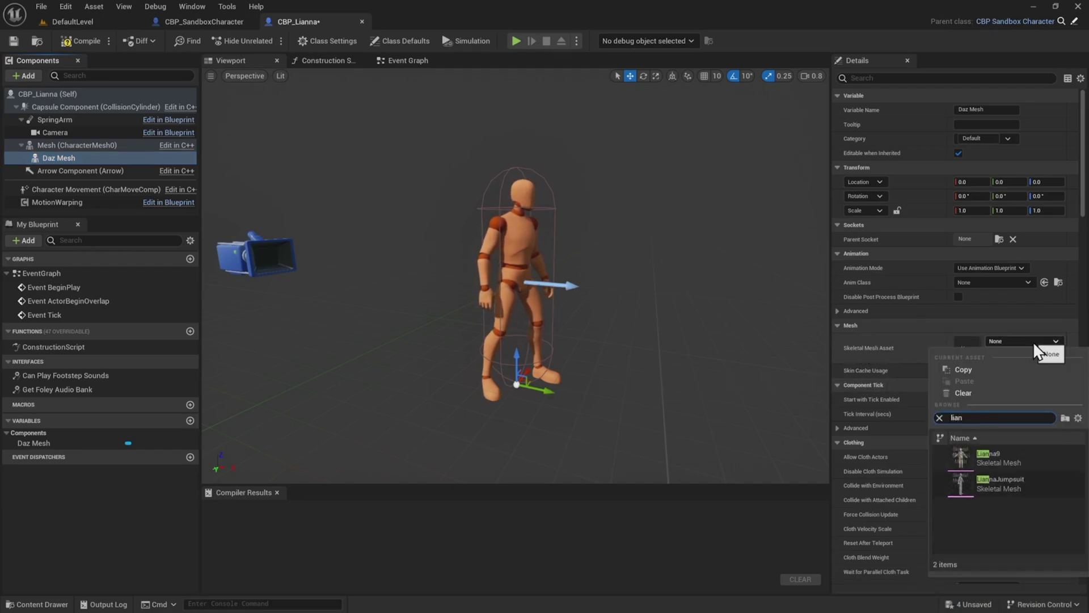
pyautogui.click(1018, 456)
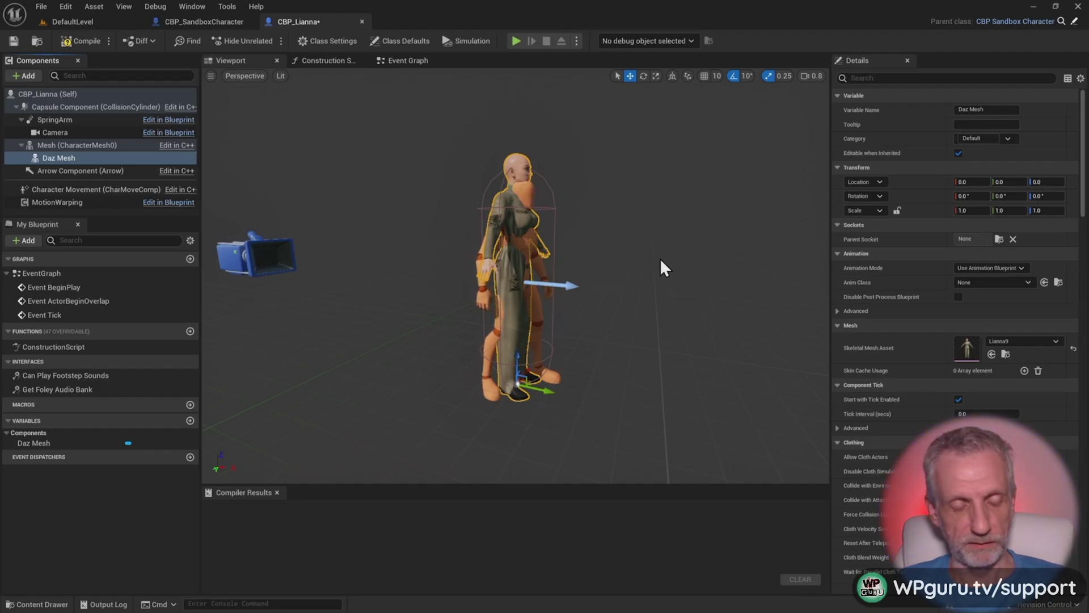
# Open the ABP_GenericRetarget animation blueprint from the Blueprints/RetargetedCharacters folder
pyautogui.hotkey('ctrl', 'space')
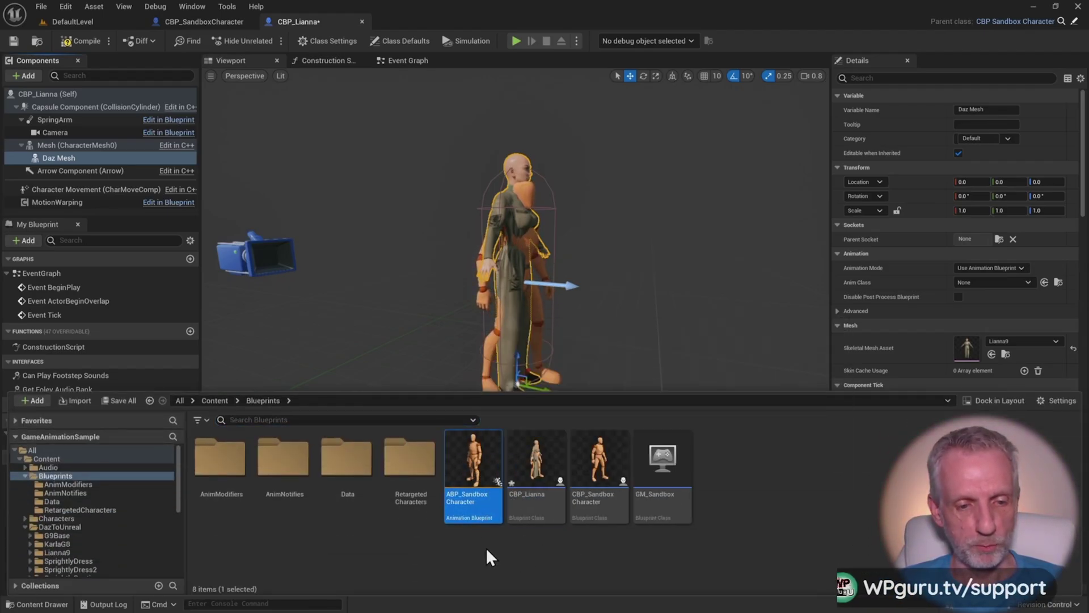
pyautogui.click(476, 518)
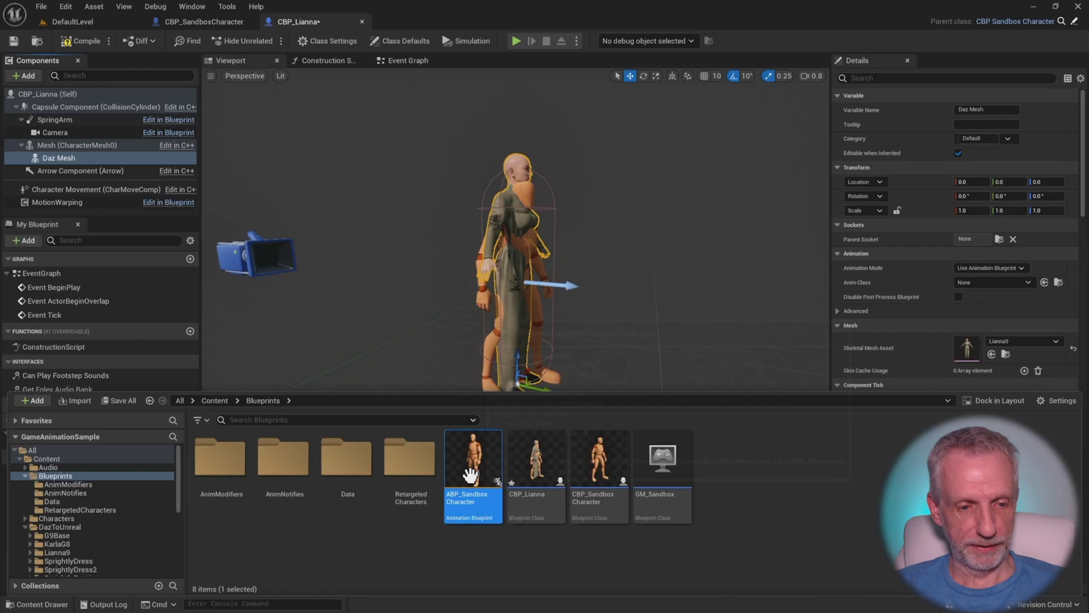
pyautogui.click(409, 480)
pyautogui.doubleClick(410, 479)
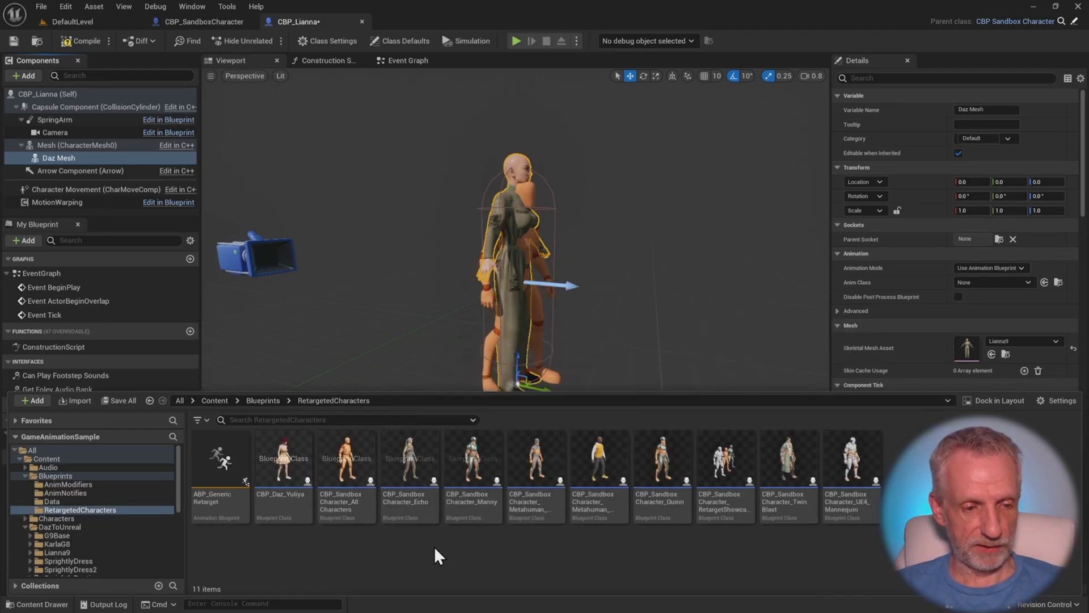
pyautogui.click(248, 515)
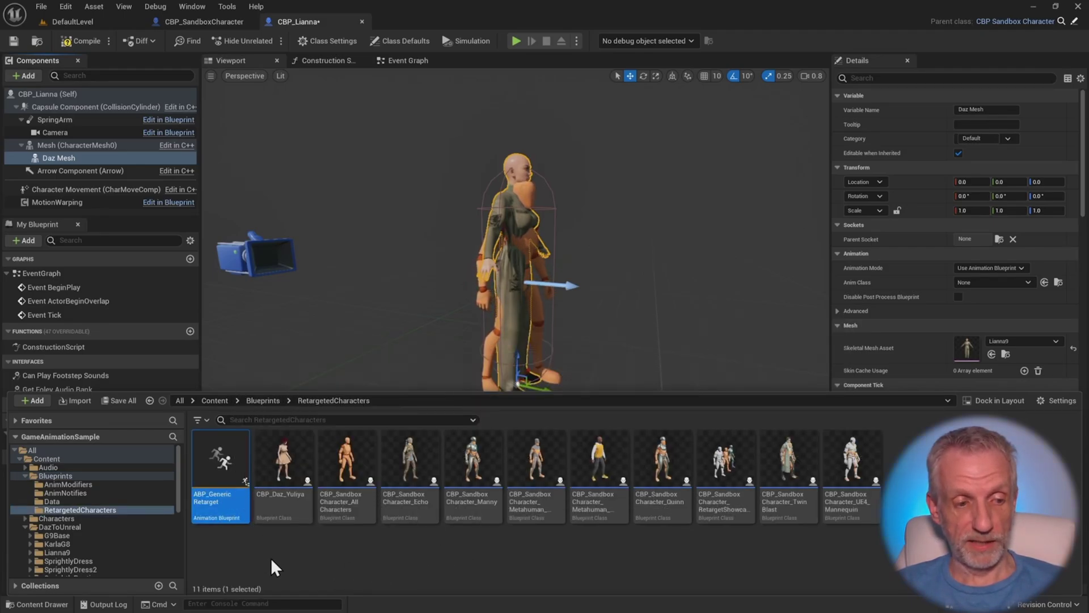
pyautogui.doubleClick(218, 473)
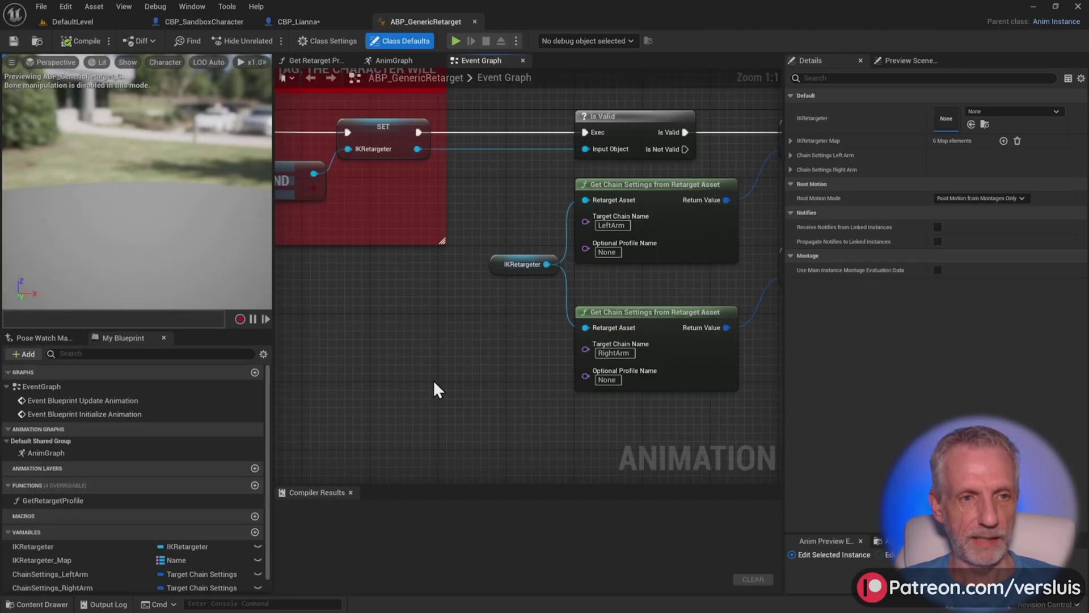
# Add a new element with the key Lianna to the default value of the IKRetargeter_Map variable
pyautogui.scroll(-1, 111, 469)
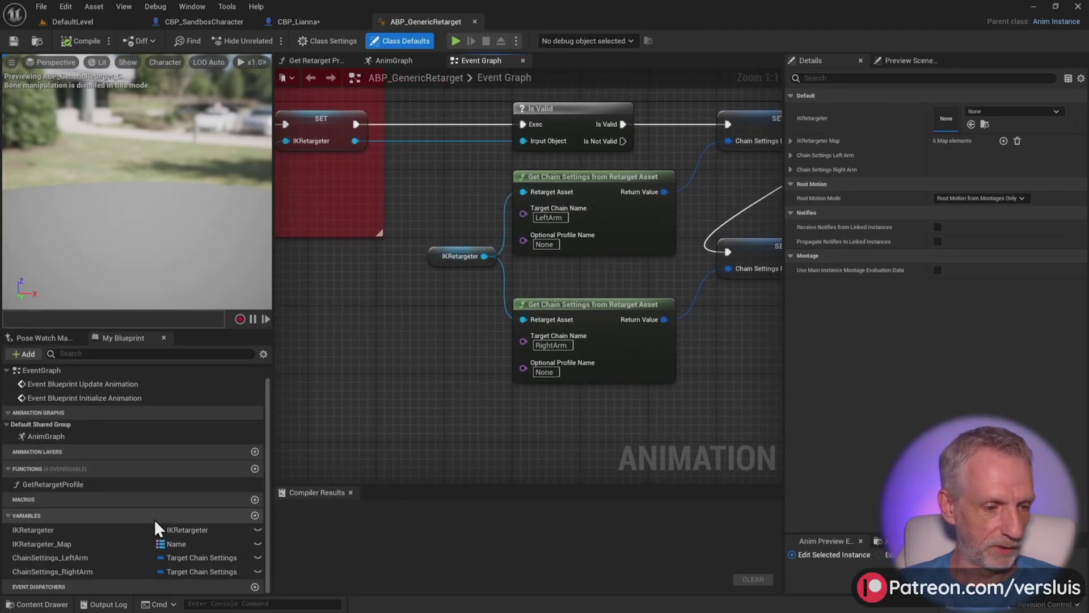
pyautogui.click(78, 545)
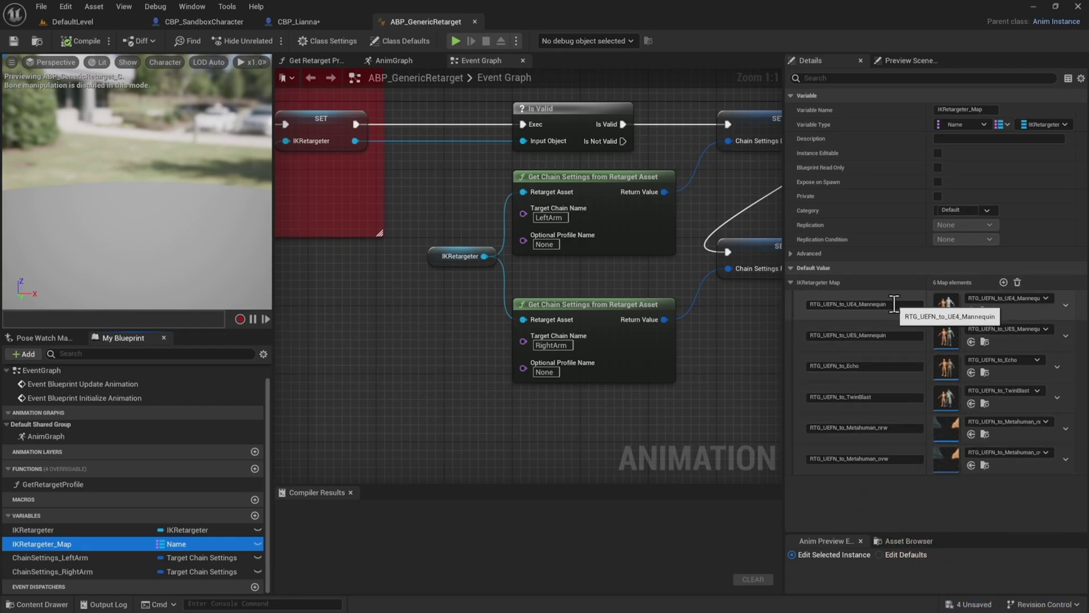
pyautogui.click(798, 301)
pyautogui.click(894, 336)
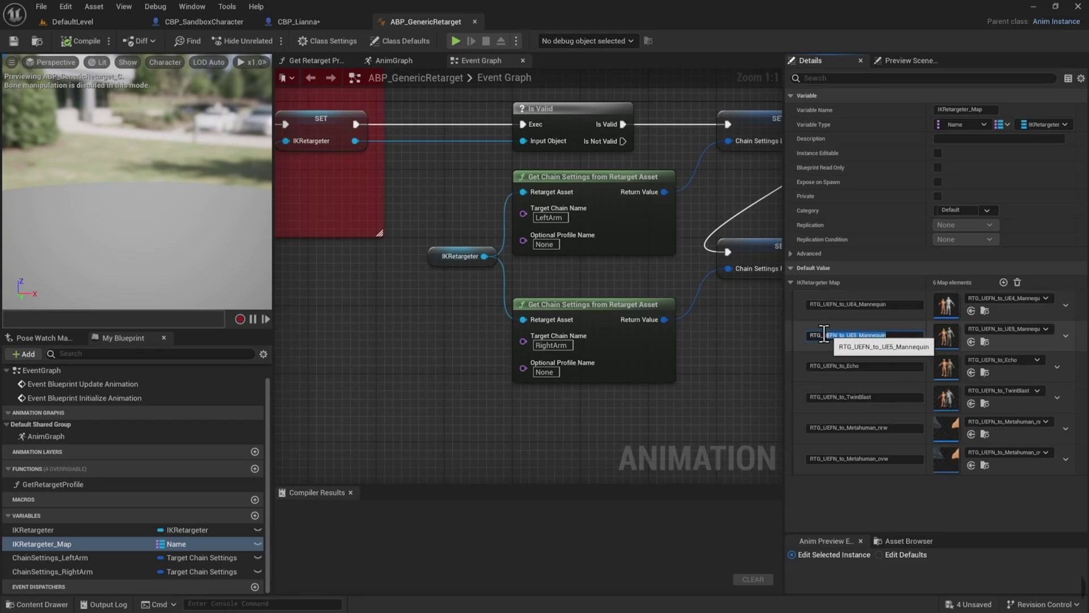
pyautogui.click(846, 367)
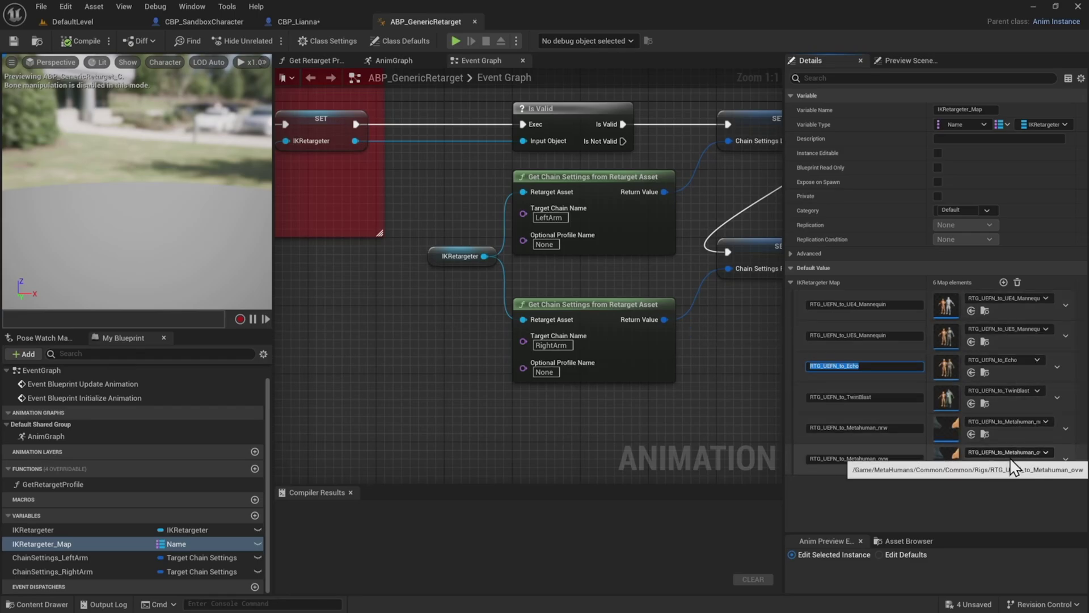
pyautogui.click(1003, 283)
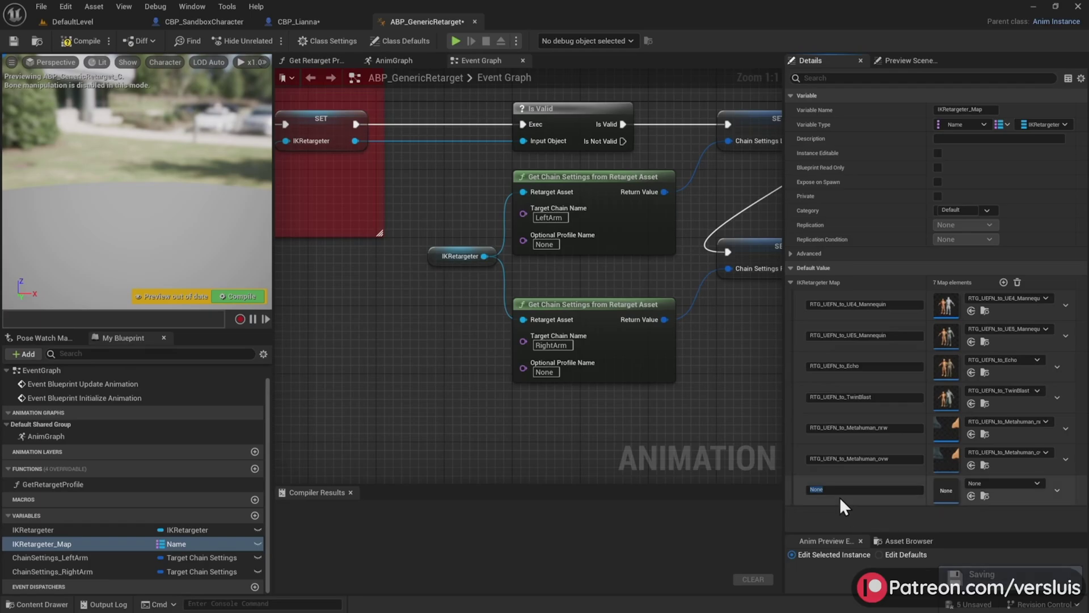
pyautogui.write('Lianna')
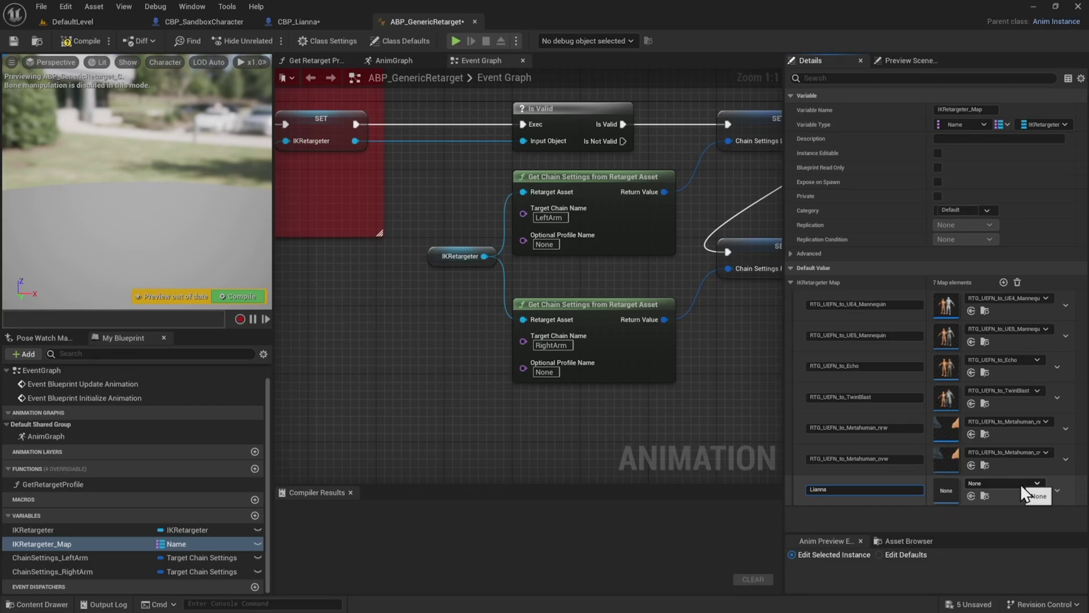
# Assign the IKR_Lianna retargeter to the Lianna entry in the IKRetargeter_Map
pyautogui.click(1036, 483)
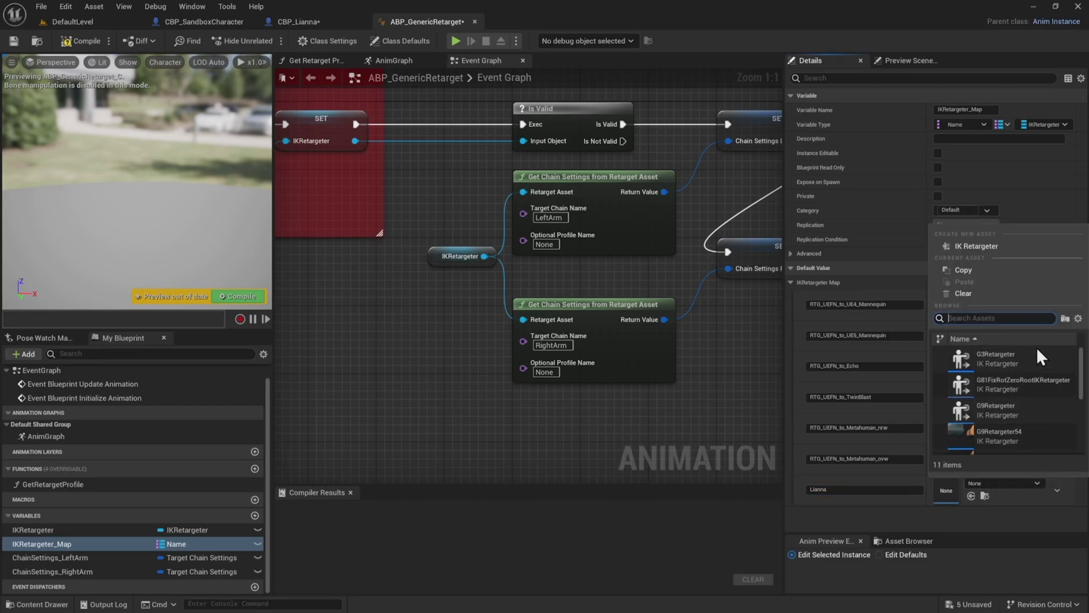
pyautogui.write('li')
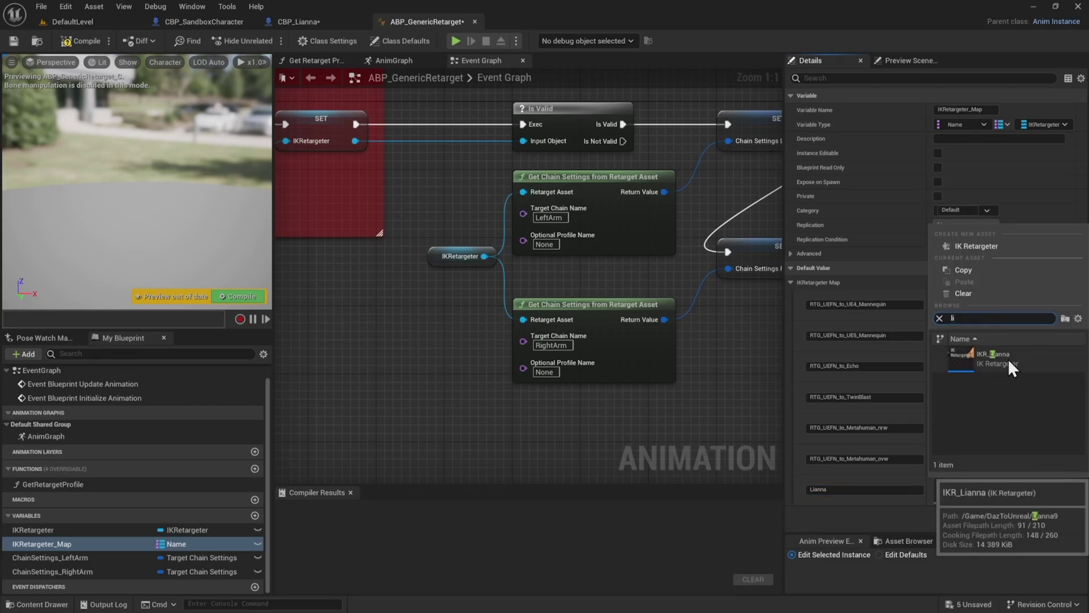
pyautogui.click(1008, 361)
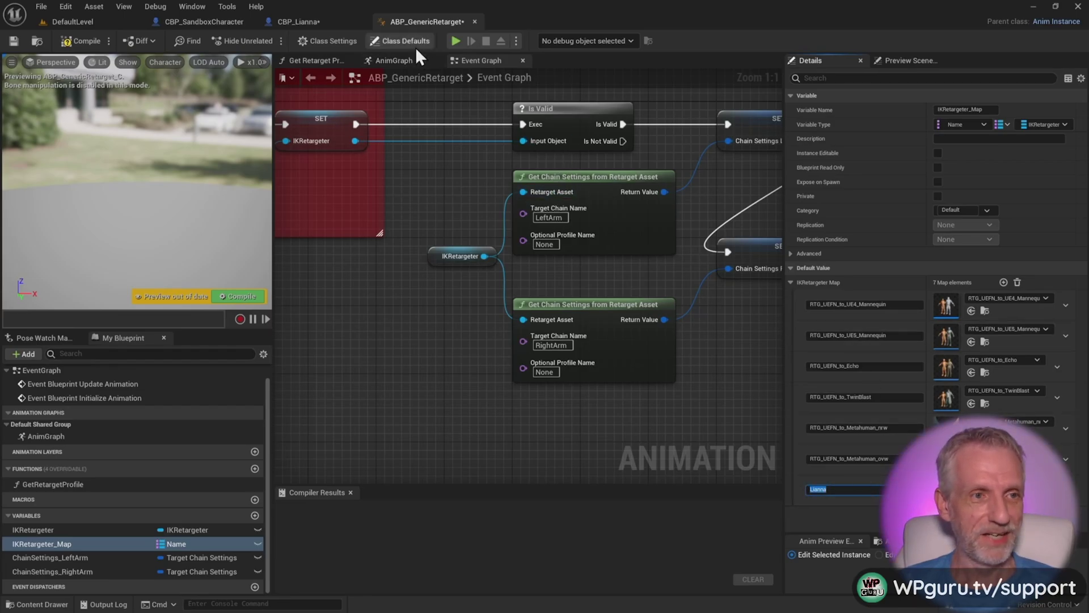
# In CBP_Lianna, add a component tag named Lianna to the Daz Mesh component
pyautogui.click(306, 20)
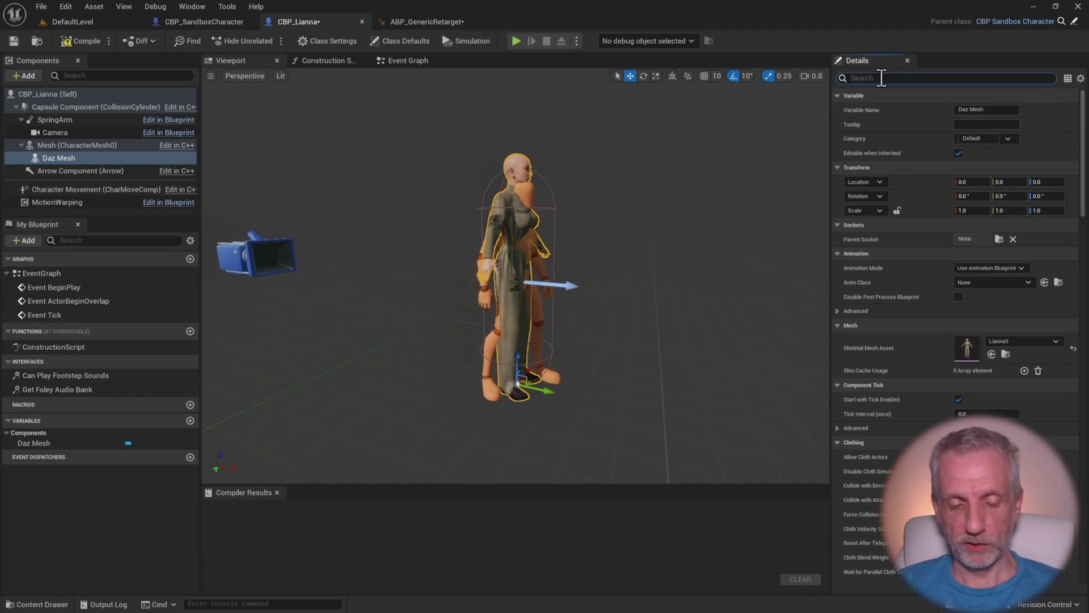
pyautogui.write('tag')
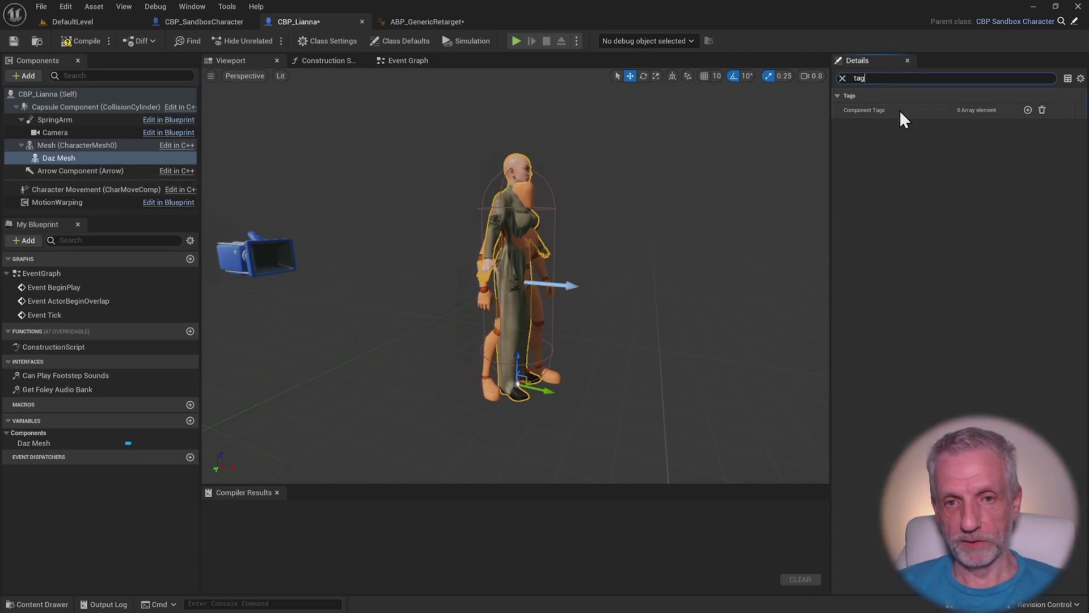
pyautogui.click(1026, 109)
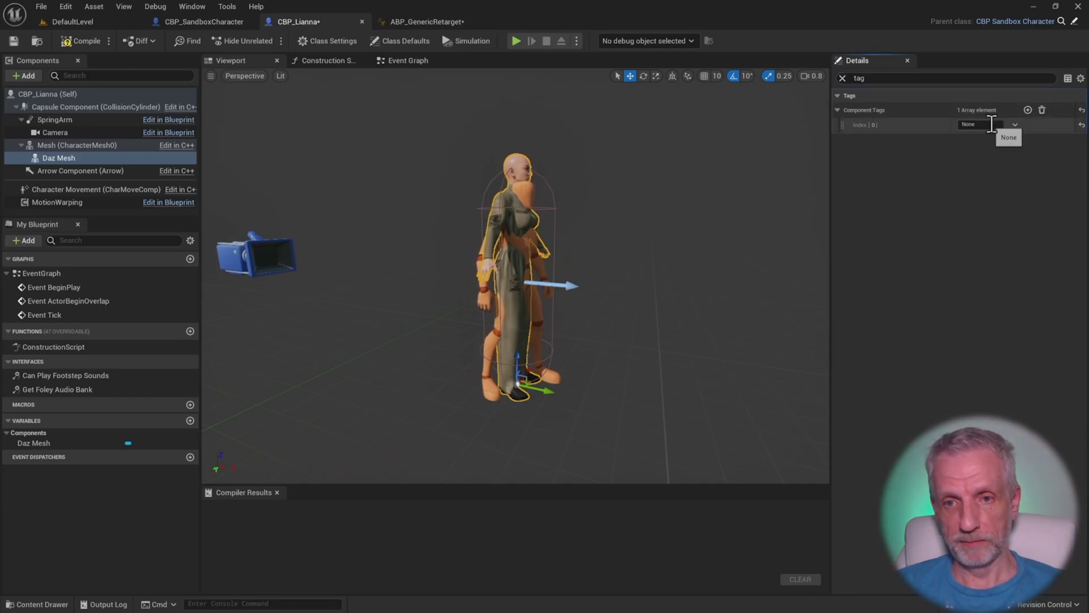
pyautogui.write('Lianna')
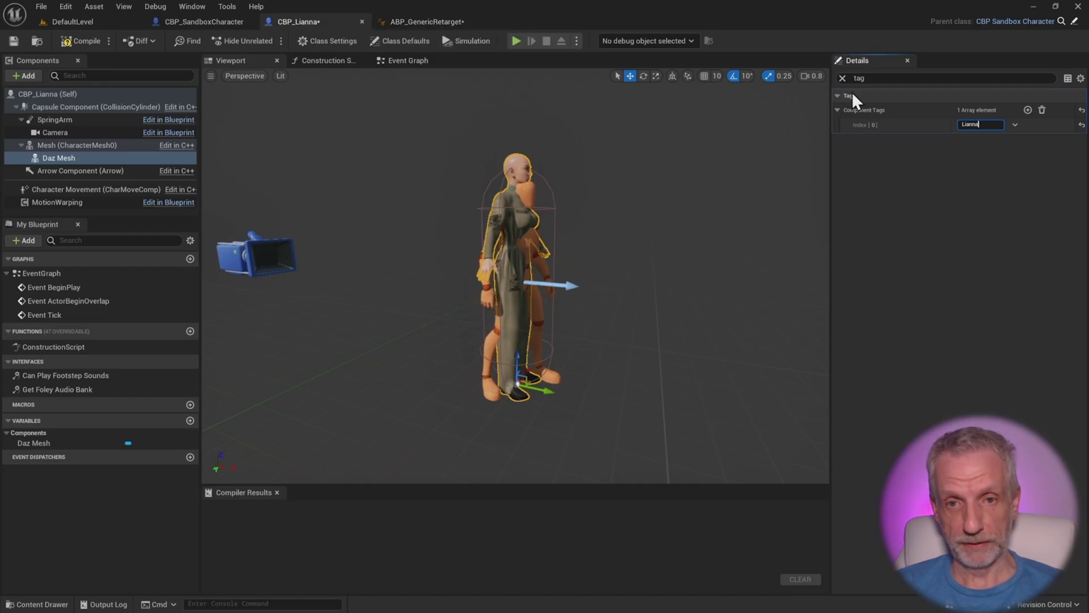
pyautogui.click(842, 77)
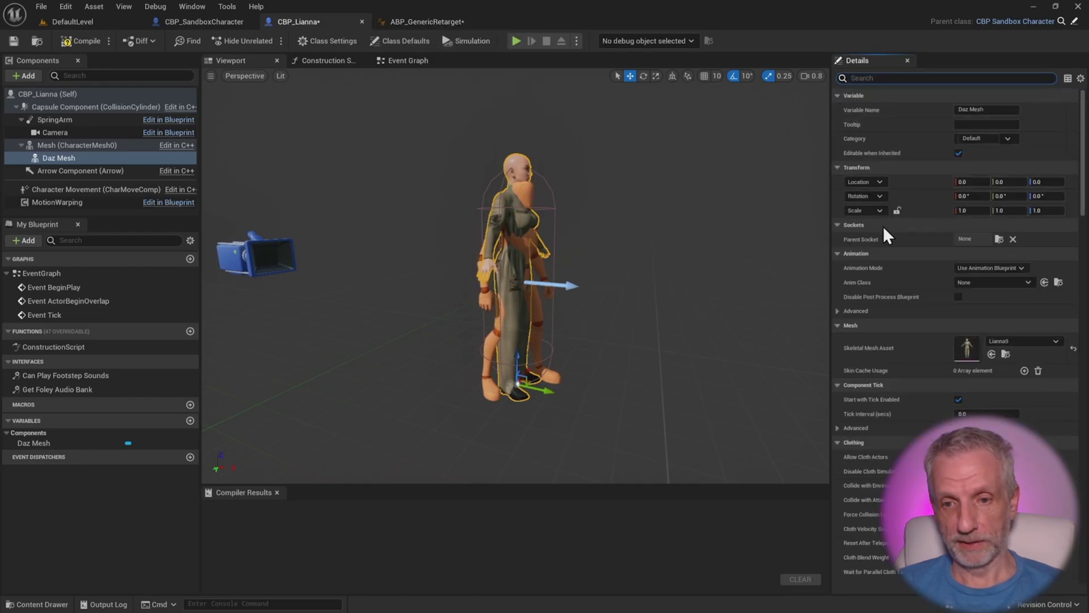
# Set the Daz Mesh component's Anim Class to ABP_GenericRetarget and compile the CBP_Lianna Blueprint
pyautogui.click(1005, 284)
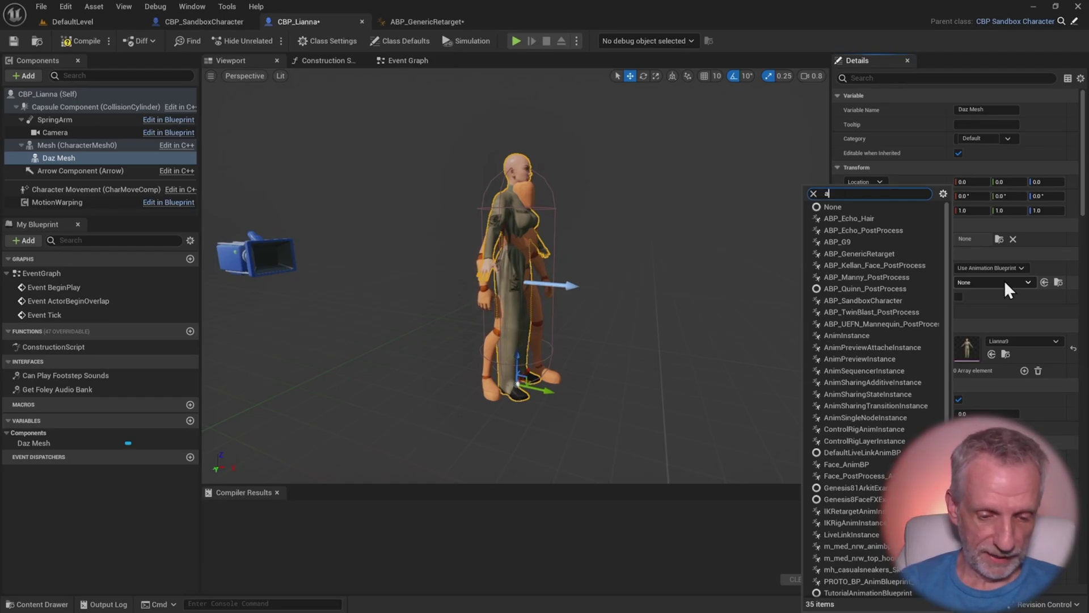
pyautogui.write('abp')
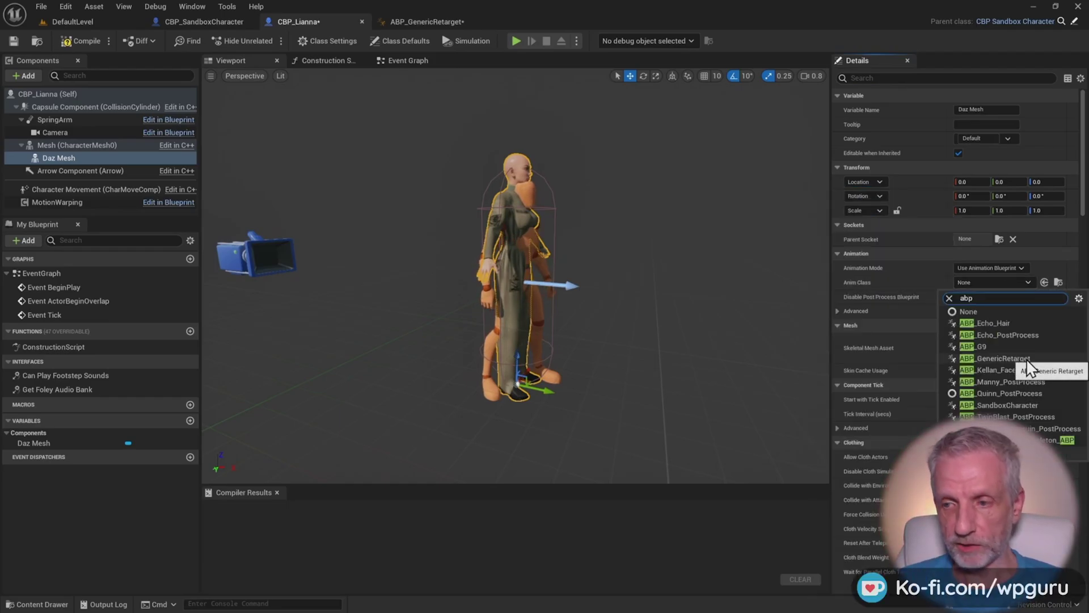
pyautogui.click(1026, 358)
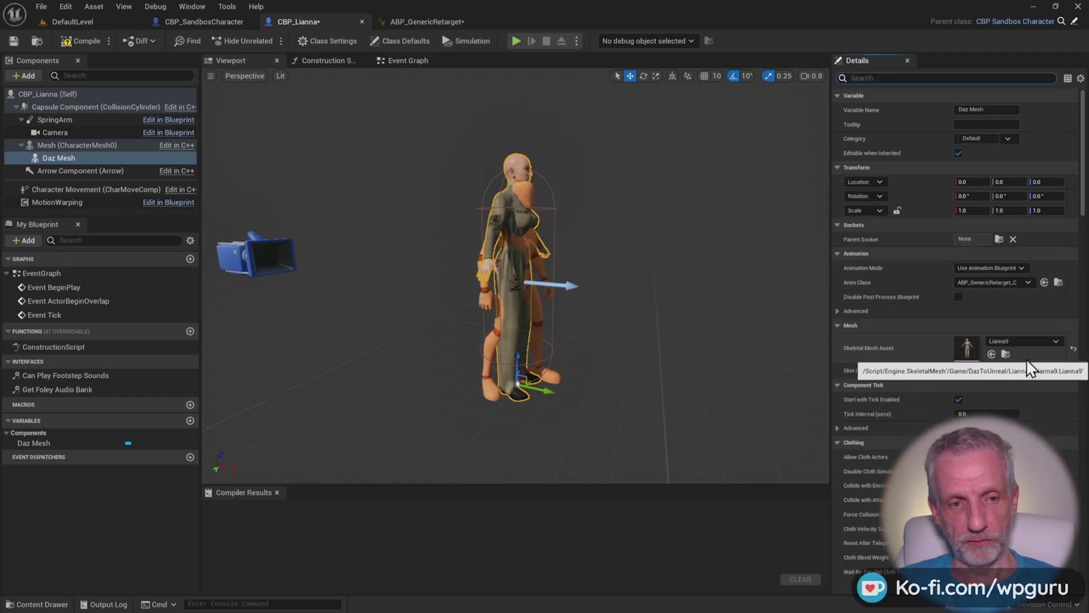
pyautogui.click(83, 46)
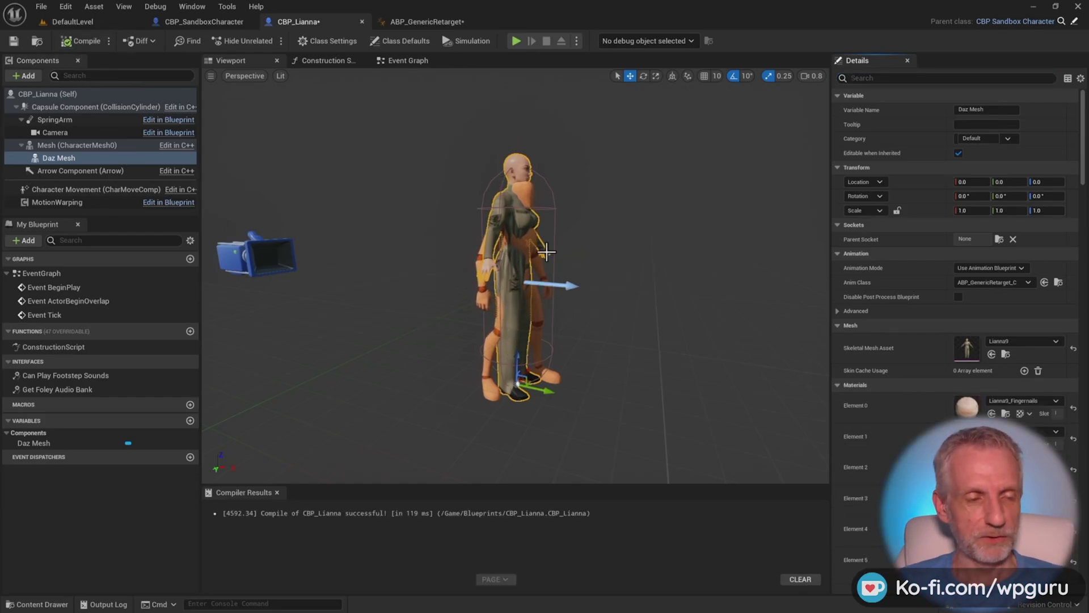
# In DefaultLevel, set the pawn class of the GM_Sandbox game mode to CBP_Lianna
pyautogui.click(73, 22)
pyautogui.click(207, 42)
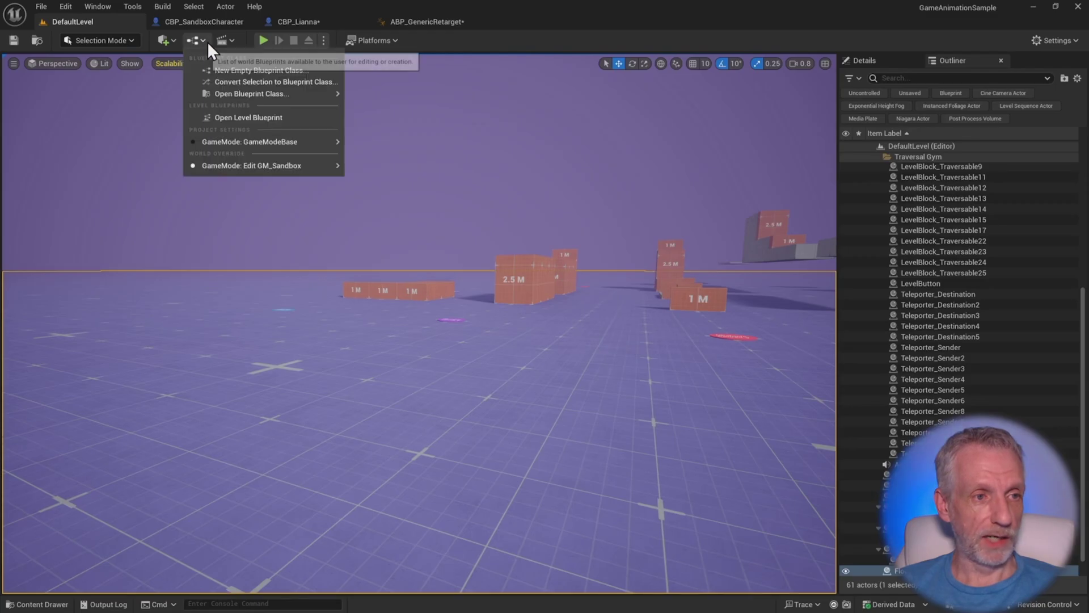
pyautogui.moveTo(238, 165)
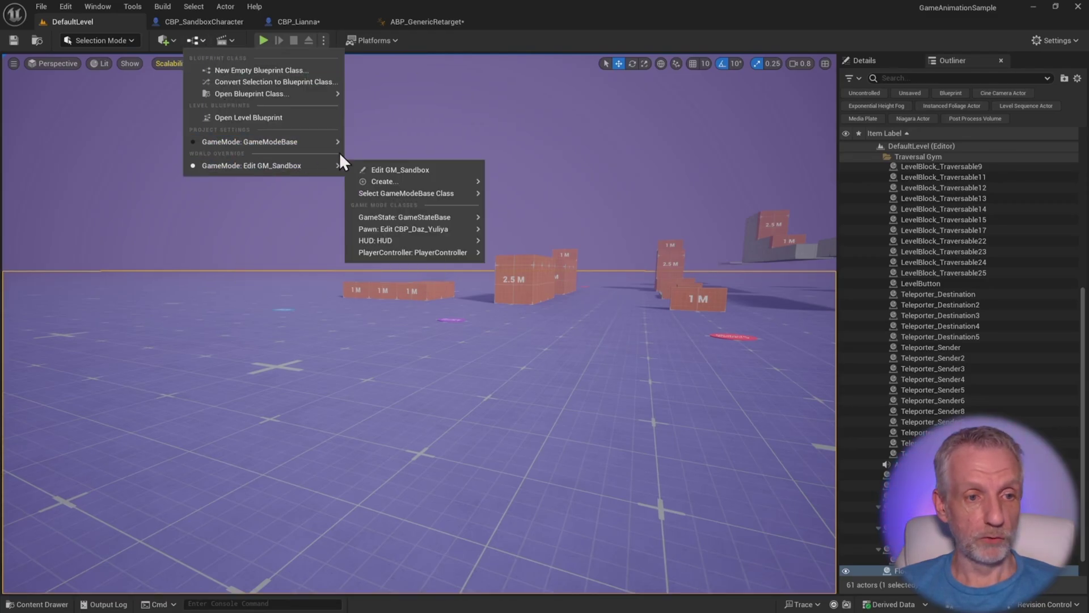
pyautogui.moveTo(427, 233)
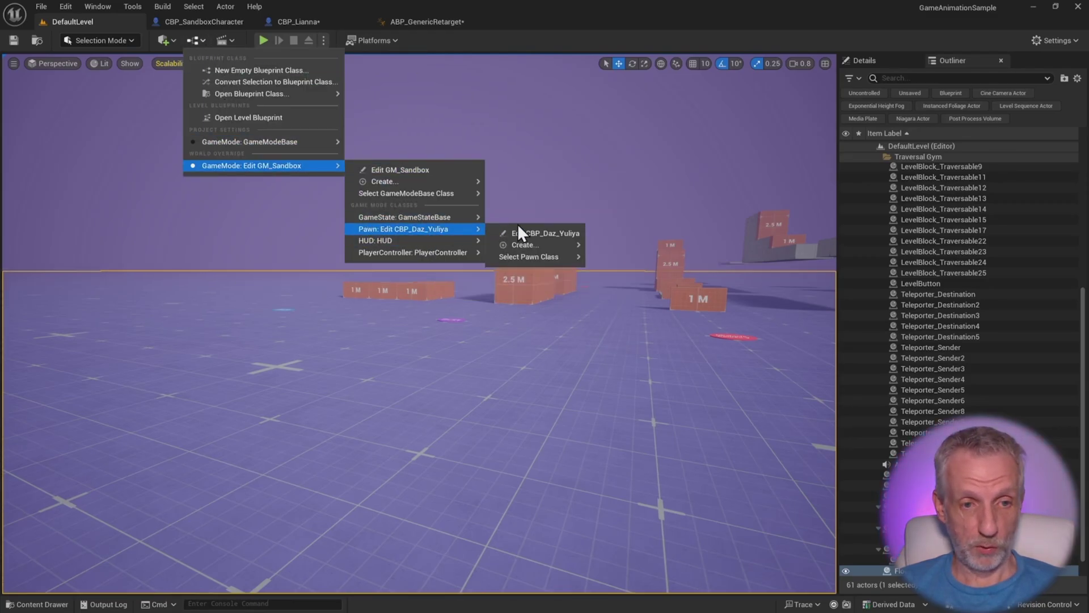
pyautogui.moveTo(560, 257)
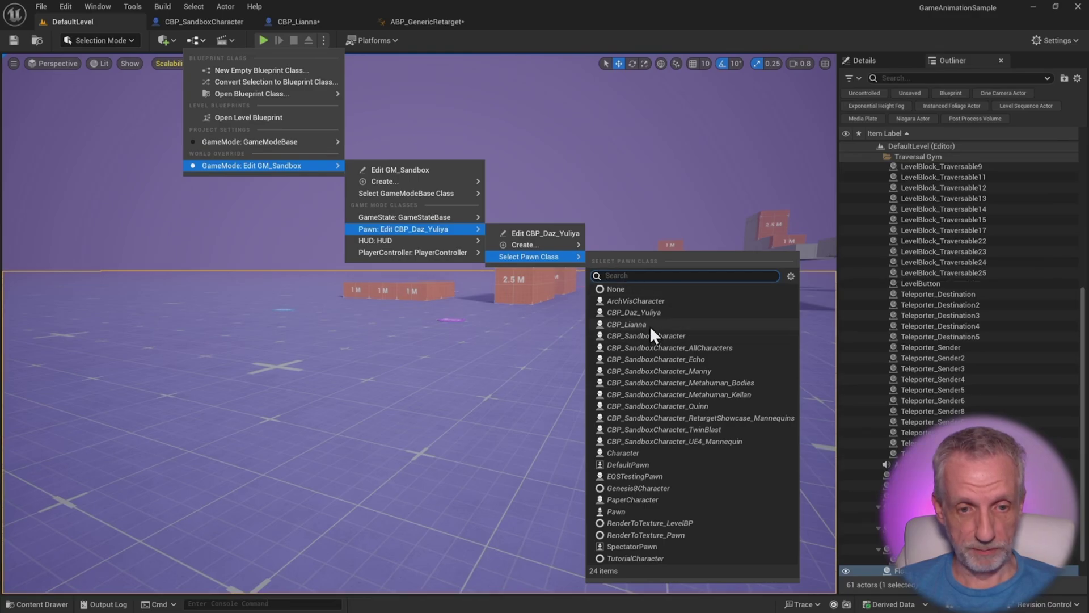
pyautogui.click(649, 325)
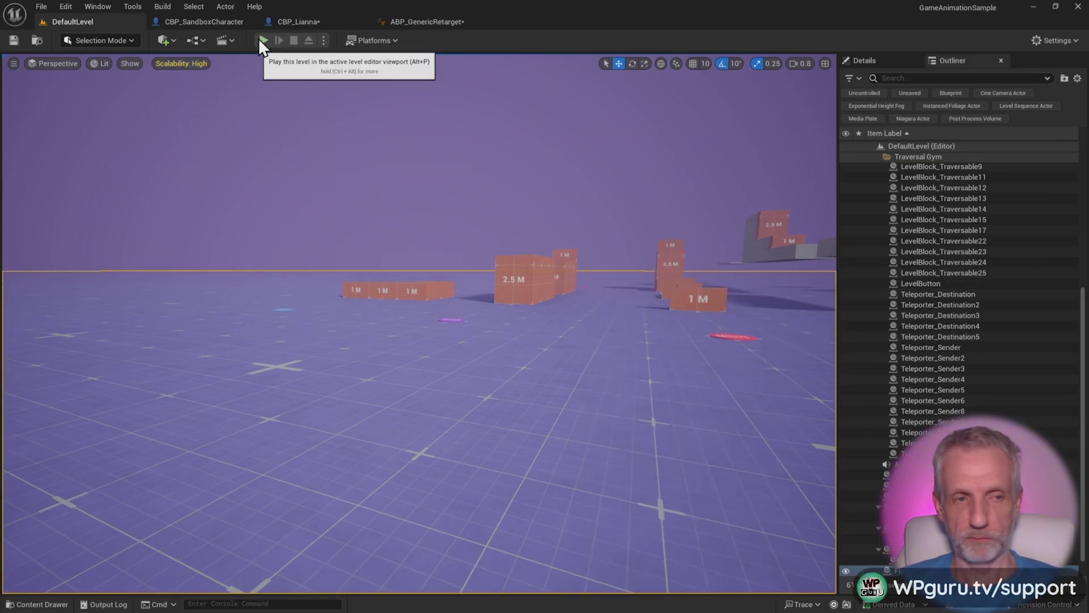
# Play the level, run the character around in different directions to test the retargeted animation, and end the play session
pyautogui.click(260, 40)
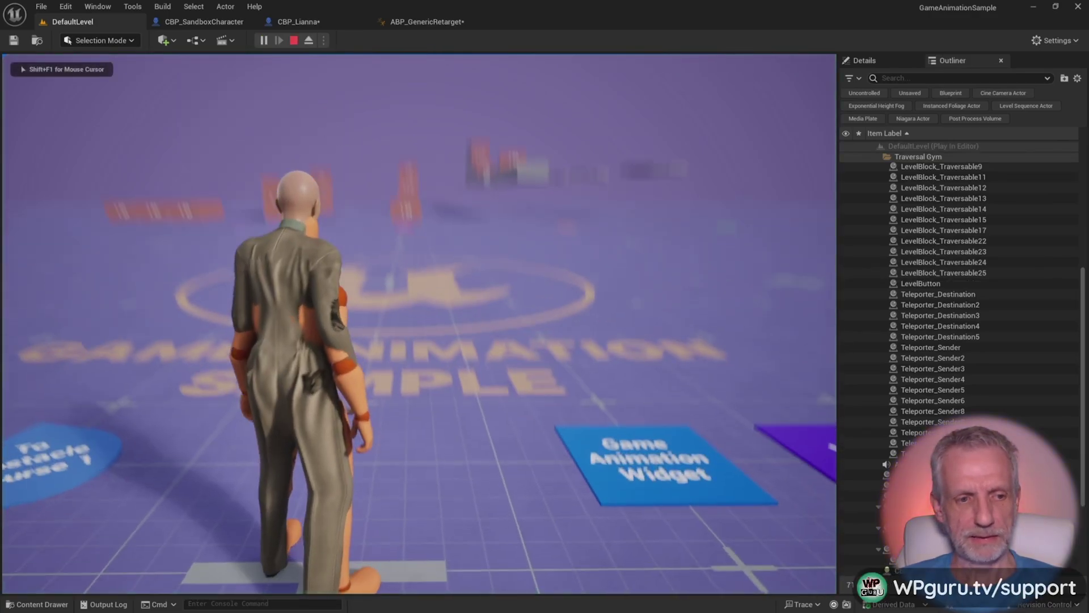
pyautogui.press('w')
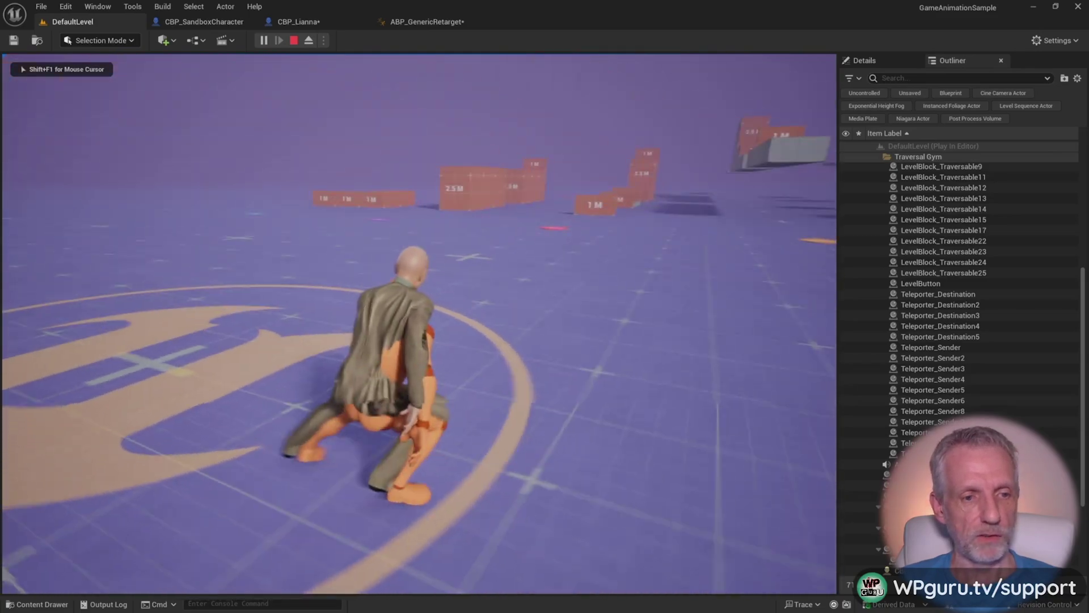
pyautogui.press('w')
pyautogui.press('d')
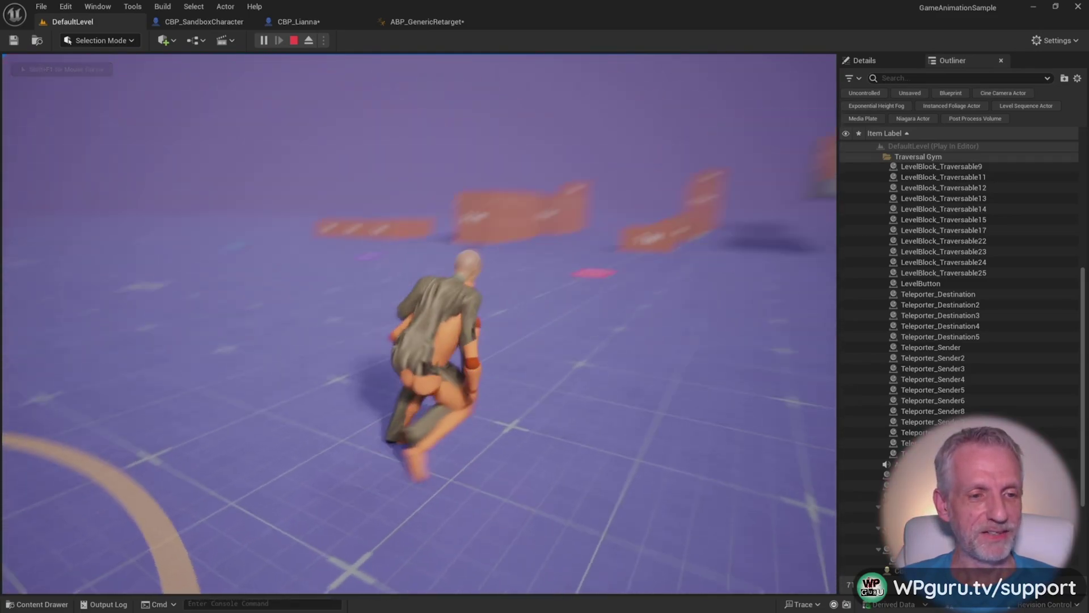
pyautogui.press('s')
pyautogui.press('a')
pyautogui.press('w')
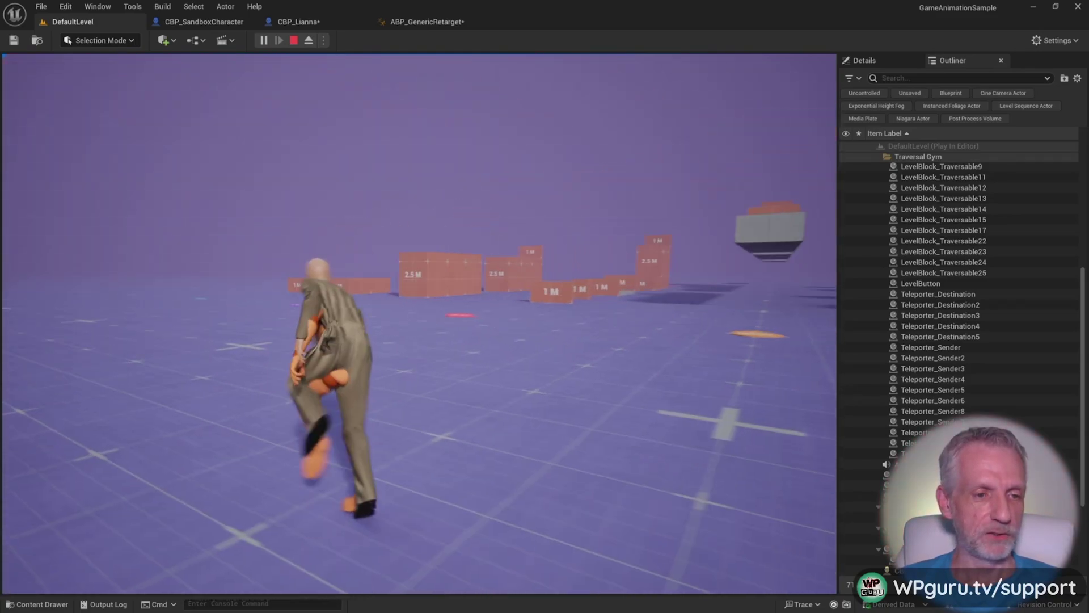
pyautogui.press('d')
pyautogui.press('a')
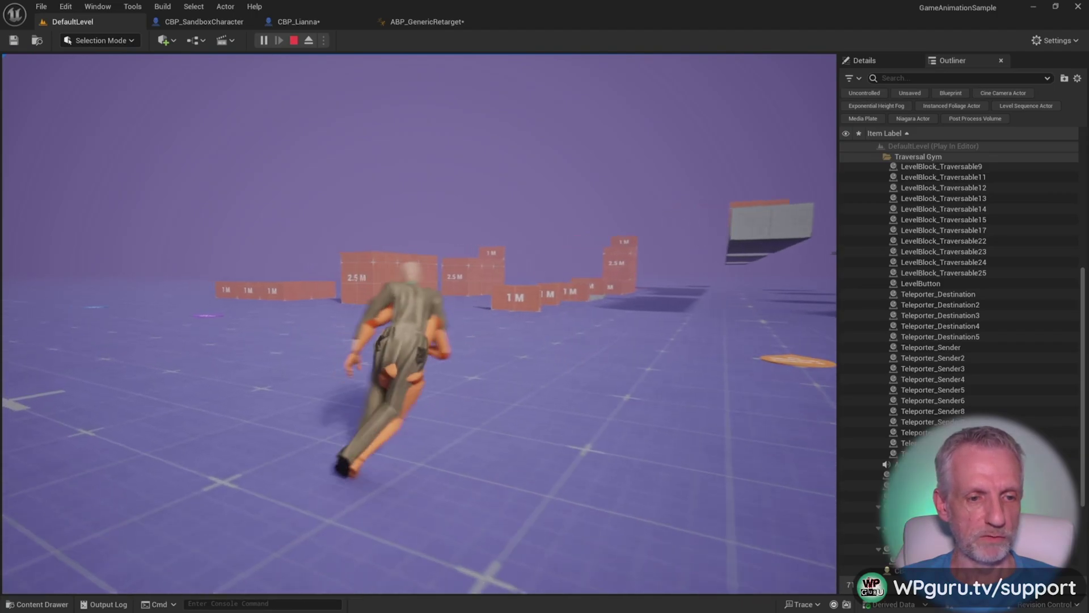
pyautogui.press('d')
pyautogui.press('a')
pyautogui.press('d')
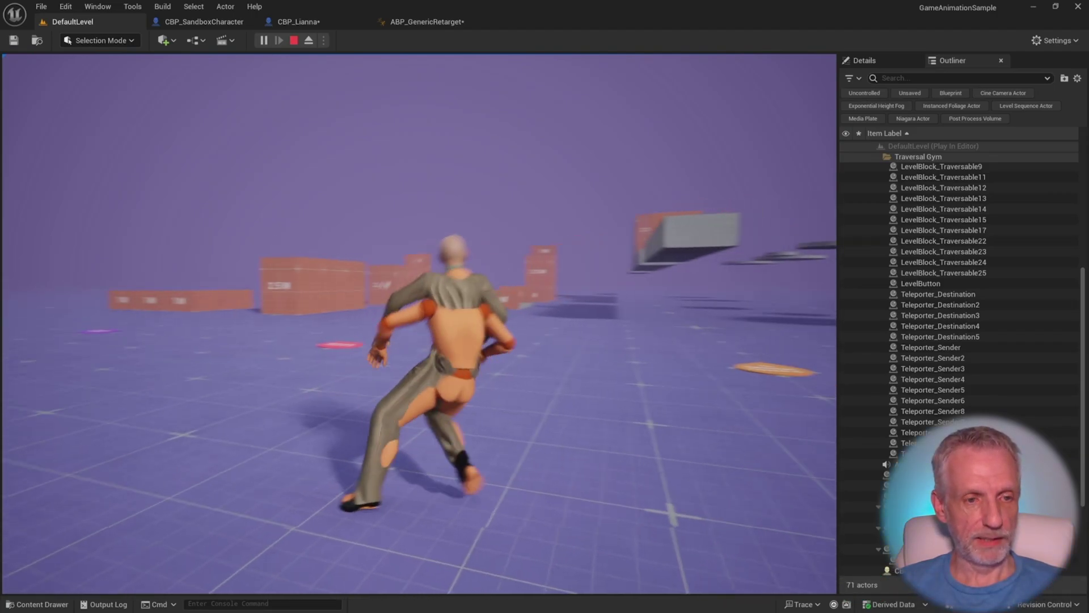
pyautogui.press('a')
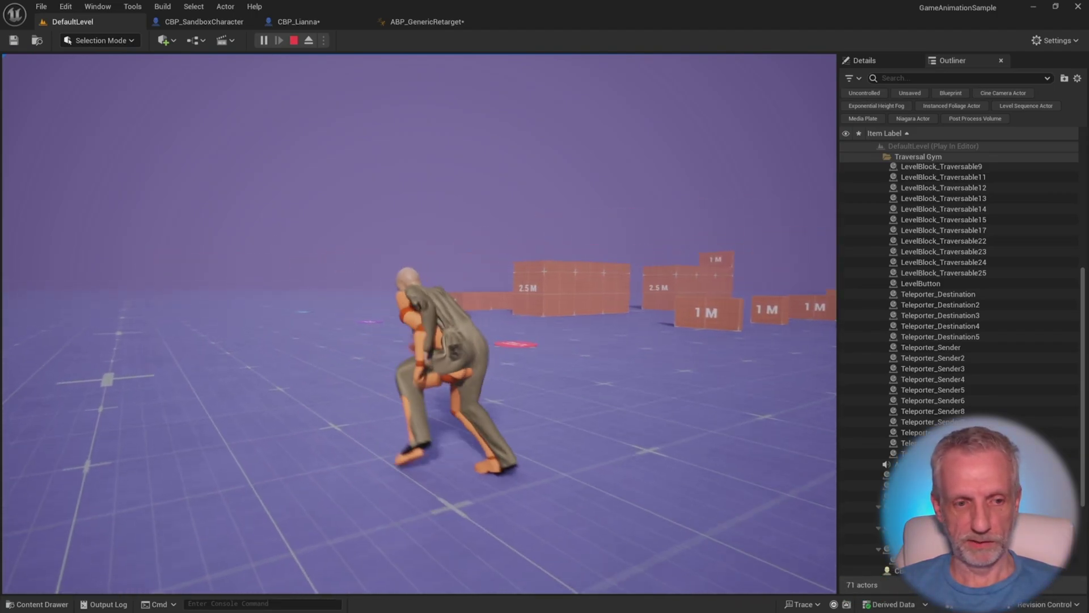
pyautogui.press('Escape')
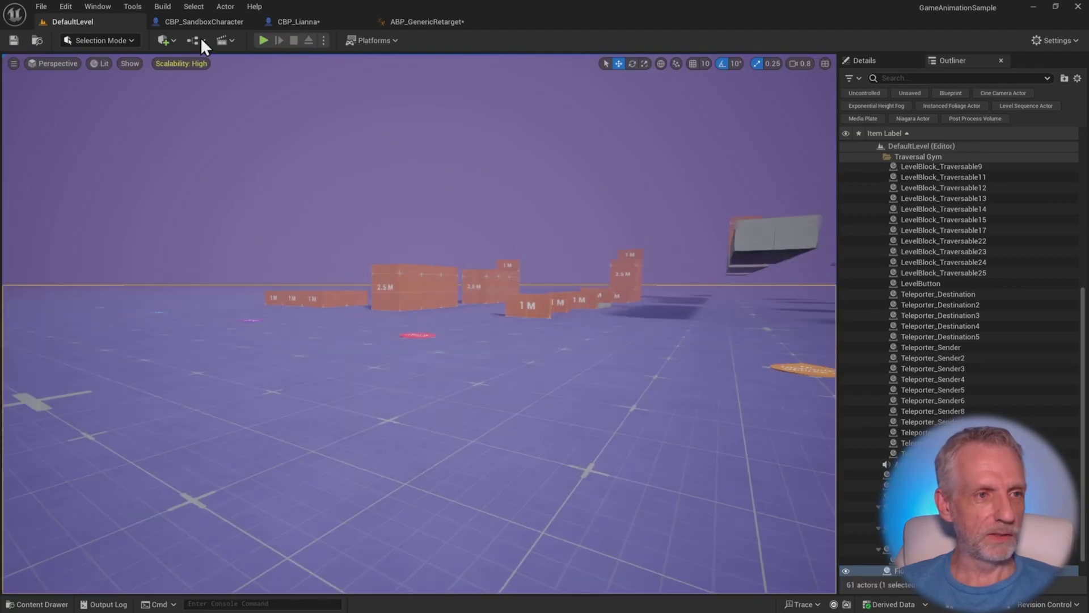
# In CBP_Lianna, turn off Visible in the rendering settings of the inherited character Mesh component
pyautogui.click(285, 23)
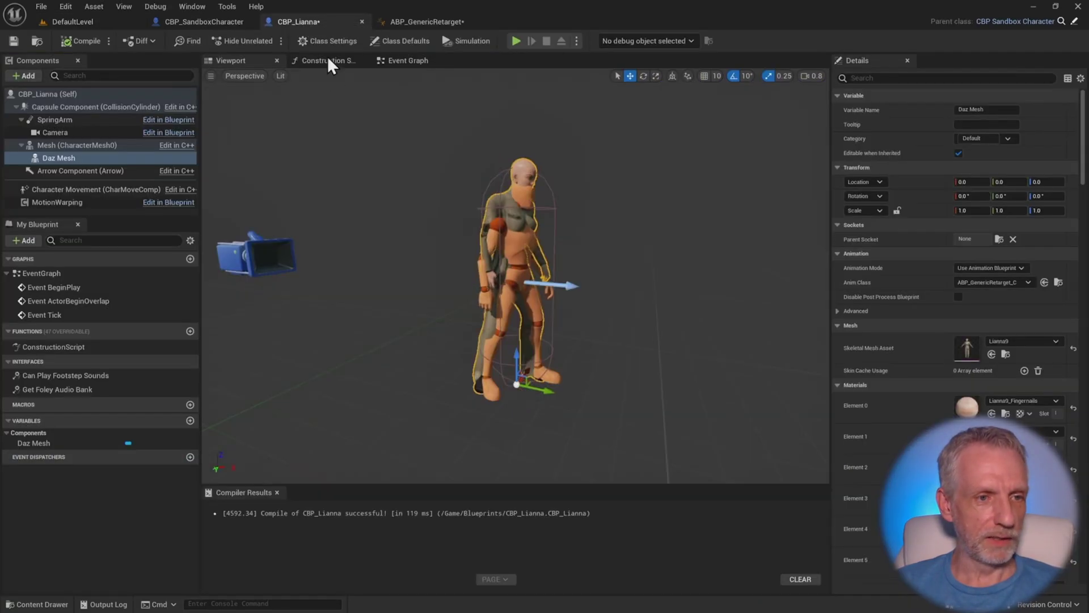
pyautogui.click(90, 145)
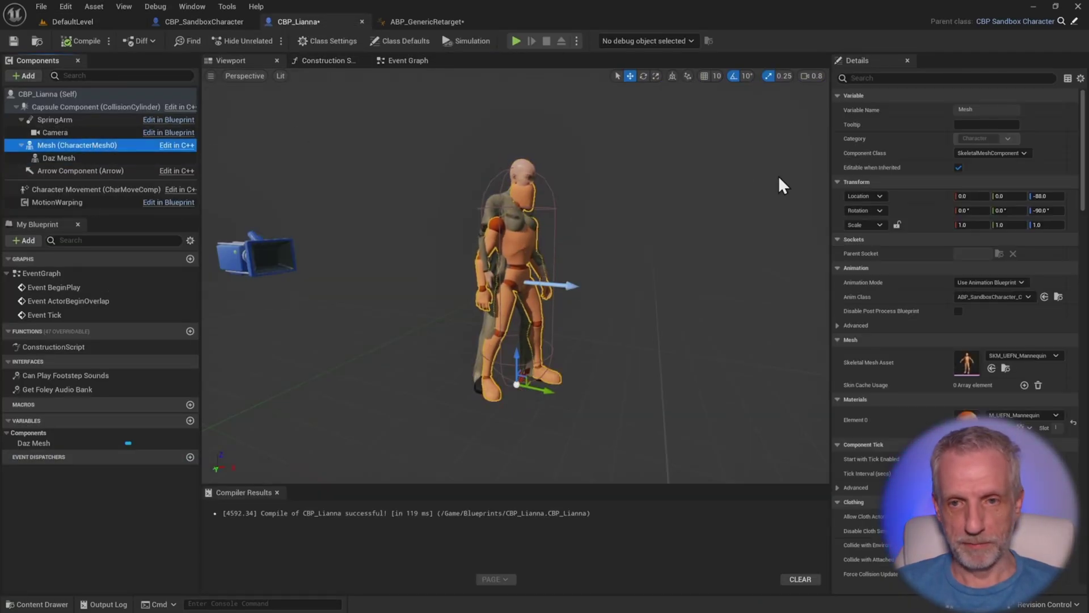
pyautogui.click(923, 79)
pyautogui.write('vis')
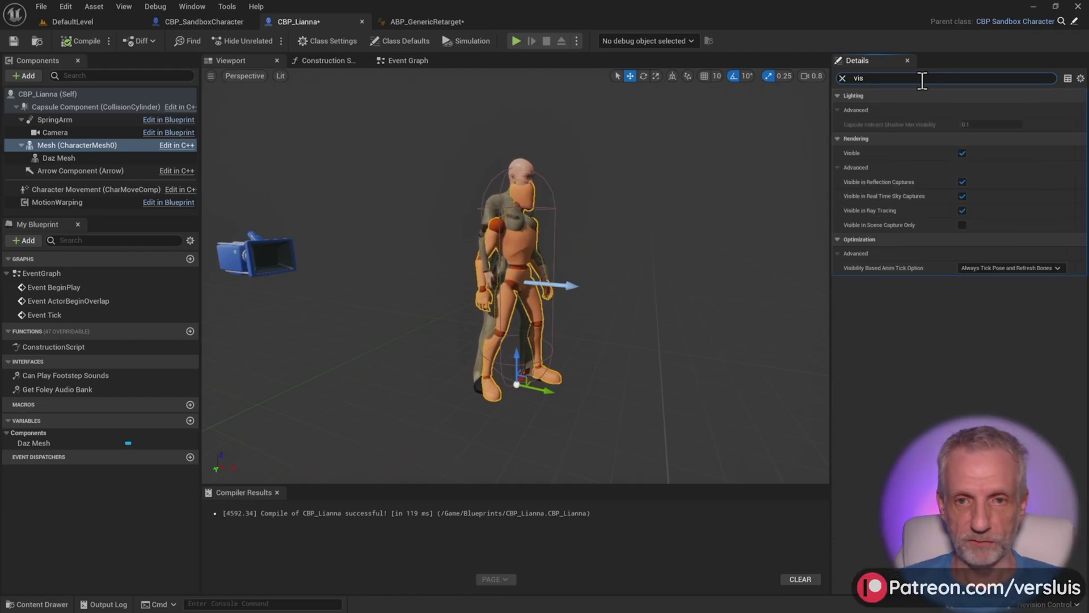
pyautogui.click(961, 152)
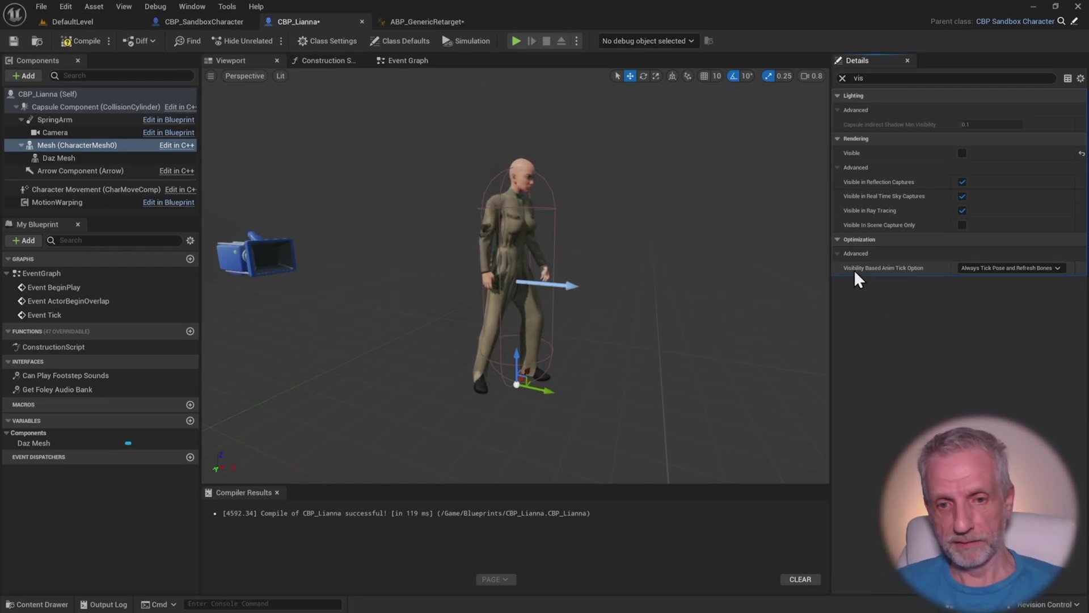
# Review the Visibility Based Anim Tick Option choices for the inherited character Mesh, keeping Always Tick Pose and Refresh Bones
pyautogui.moveTo(856, 268)
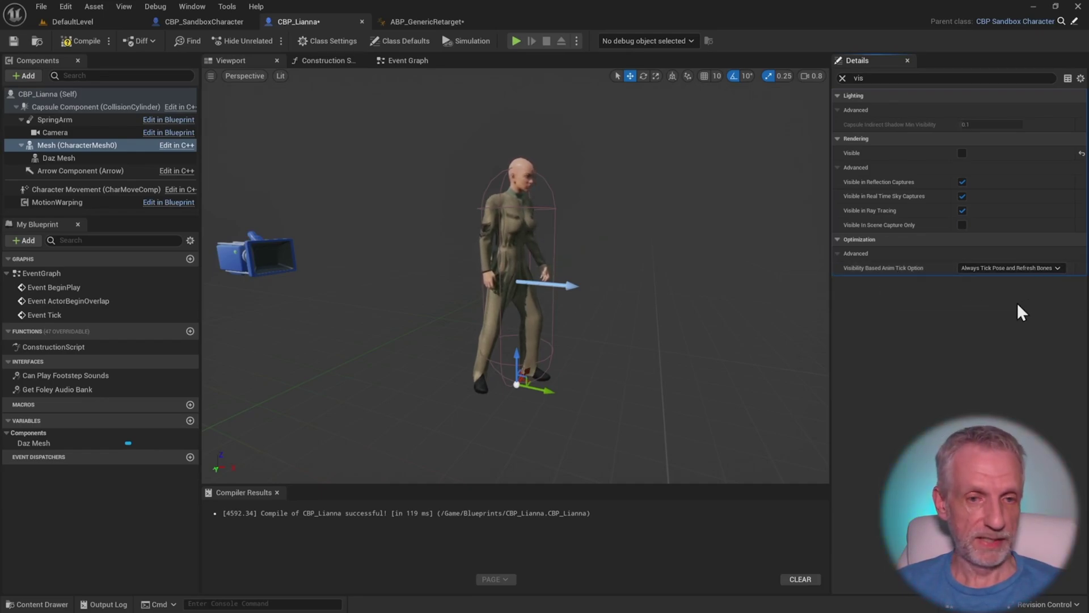
pyautogui.click(1056, 267)
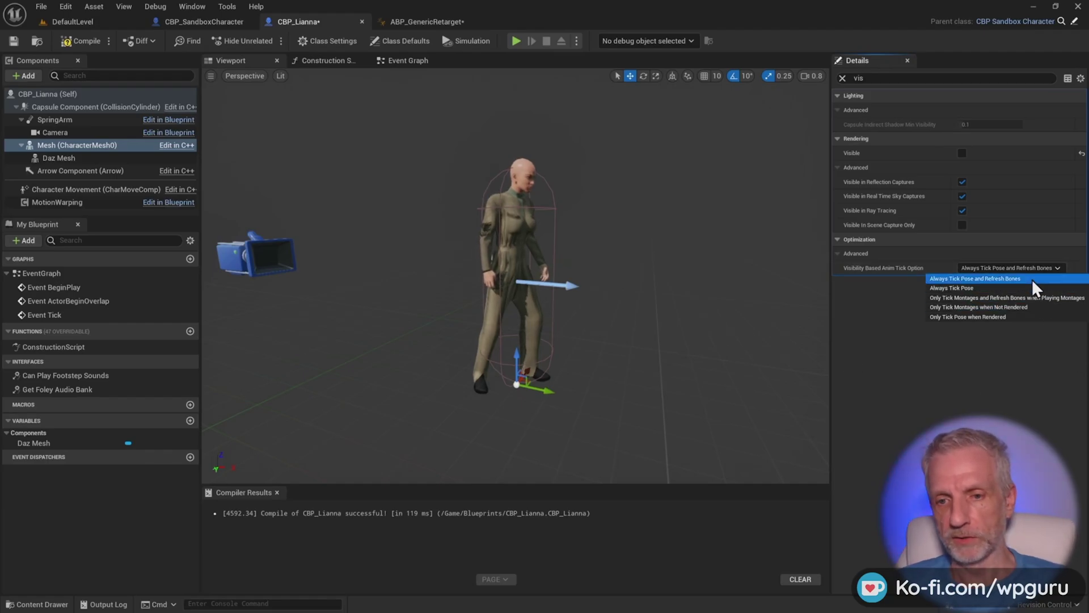
pyautogui.click(899, 325)
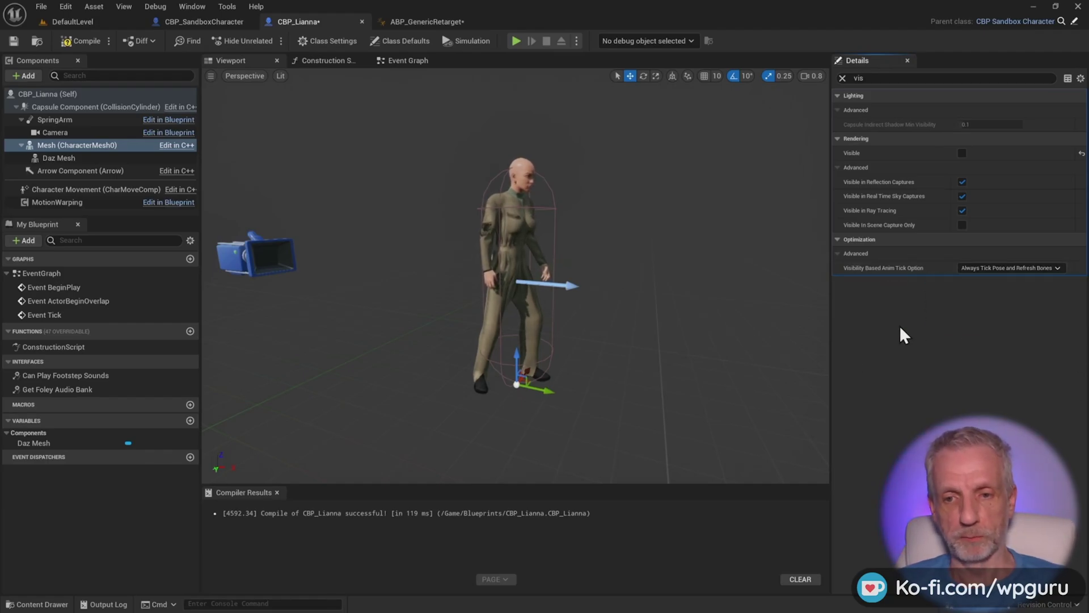
# Play DefaultLevel, run the character around to check the retargeted animation with the mannequin hidden, and end the play session
pyautogui.click(73, 21)
pyautogui.hotkey('alt', 'p')
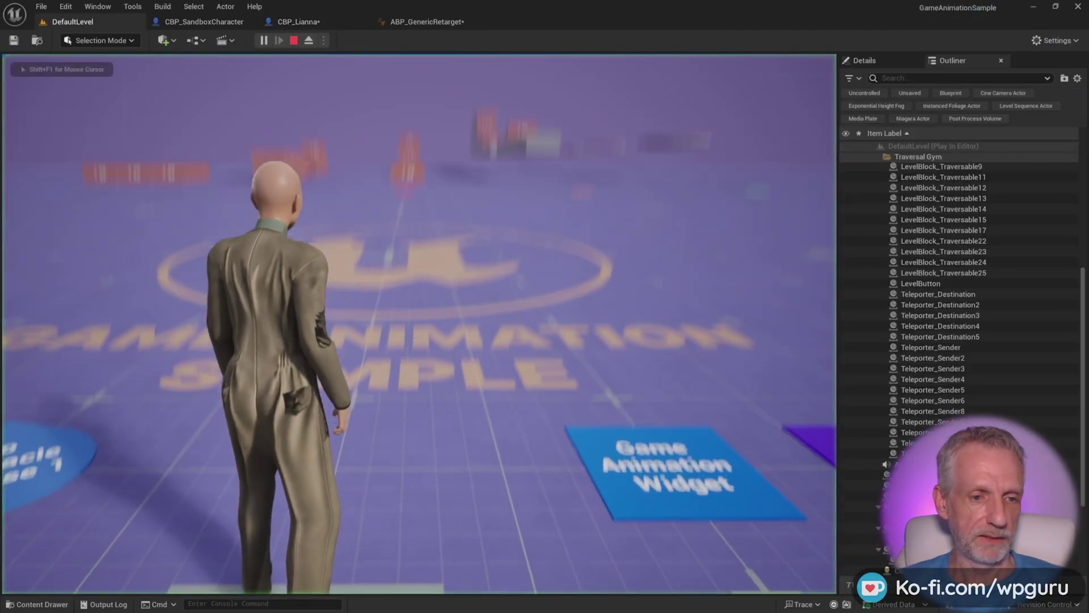
pyautogui.press('w')
pyautogui.press('s')
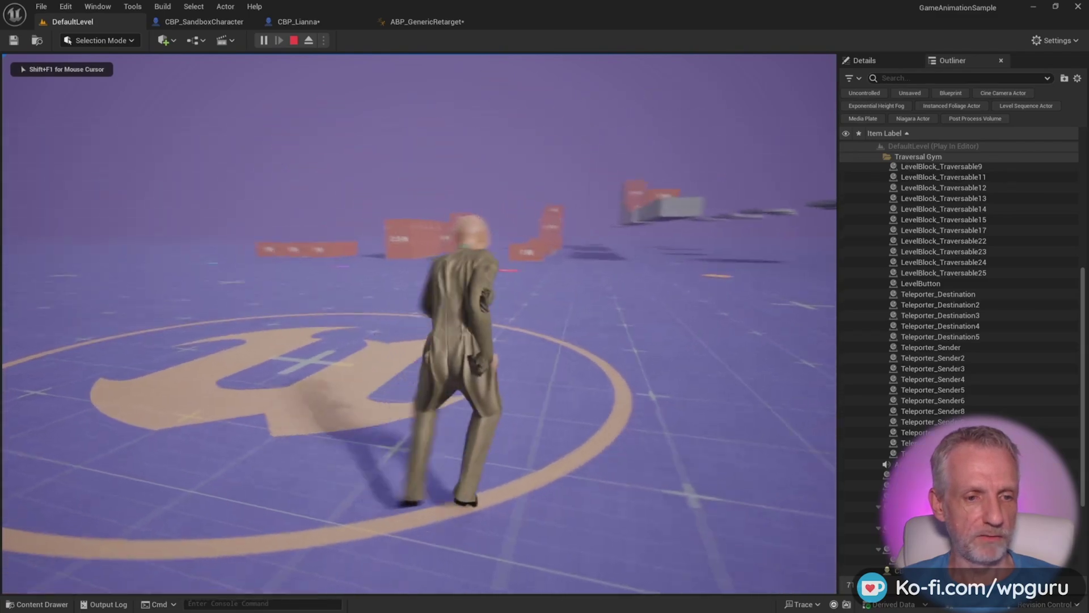
pyautogui.press('d')
pyautogui.press('w')
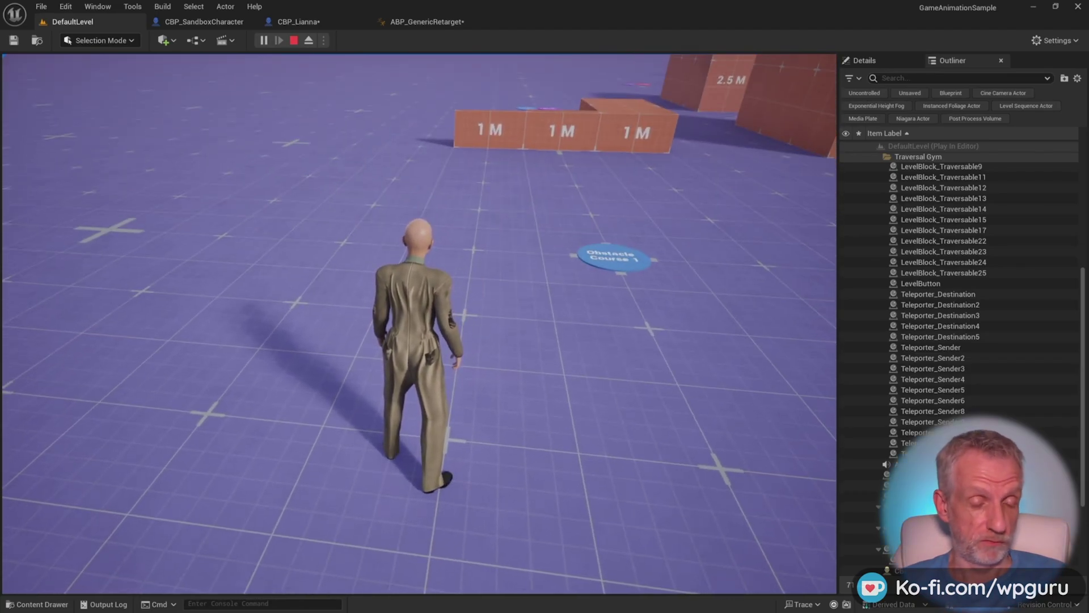
pyautogui.press('Escape')
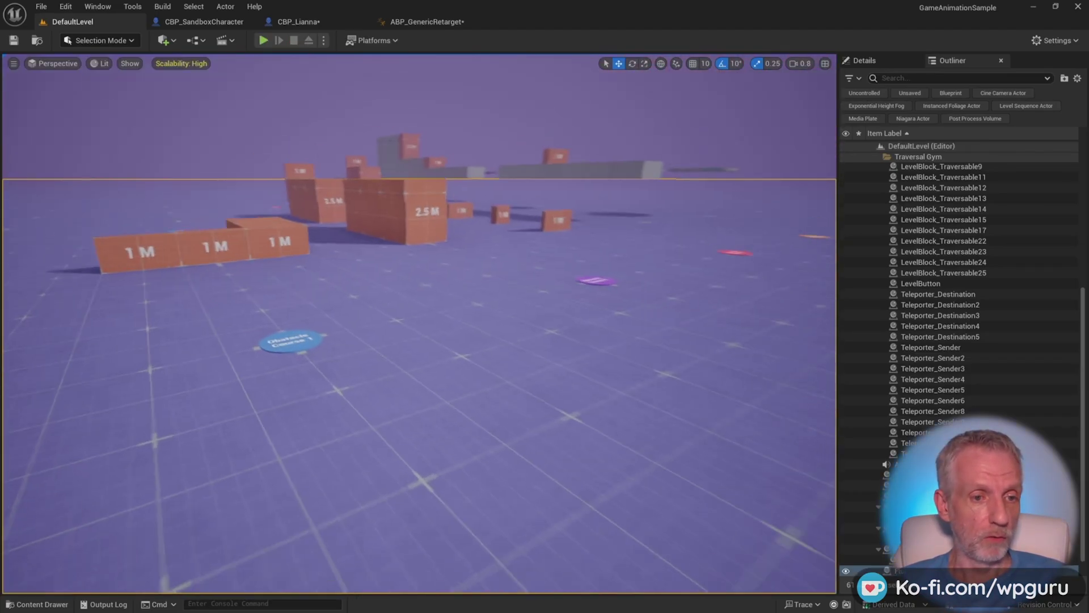
pyautogui.press('w')
pyautogui.press('e')
pyautogui.scroll(1, 419, 323)
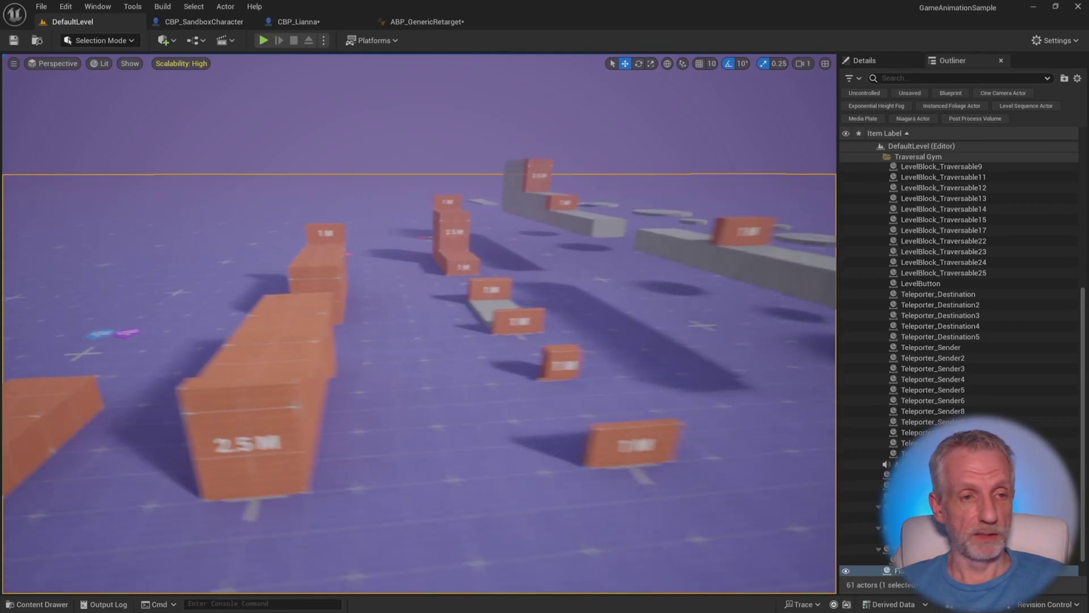
pyautogui.press('d')
pyautogui.scroll(1, 282, 208)
pyautogui.moveTo(317, 206); pyautogui.dragTo(282, 208, button='right')
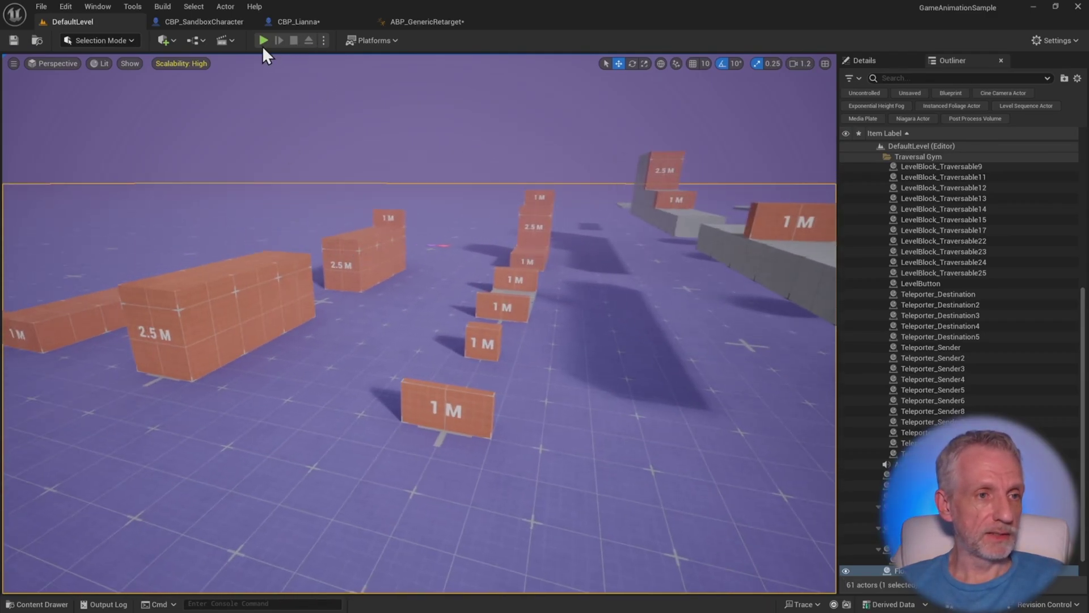
# Examine the original mannequin in the CBP_SandboxCharacter Blueprint's viewport and return to DefaultLevel
pyautogui.click(204, 21)
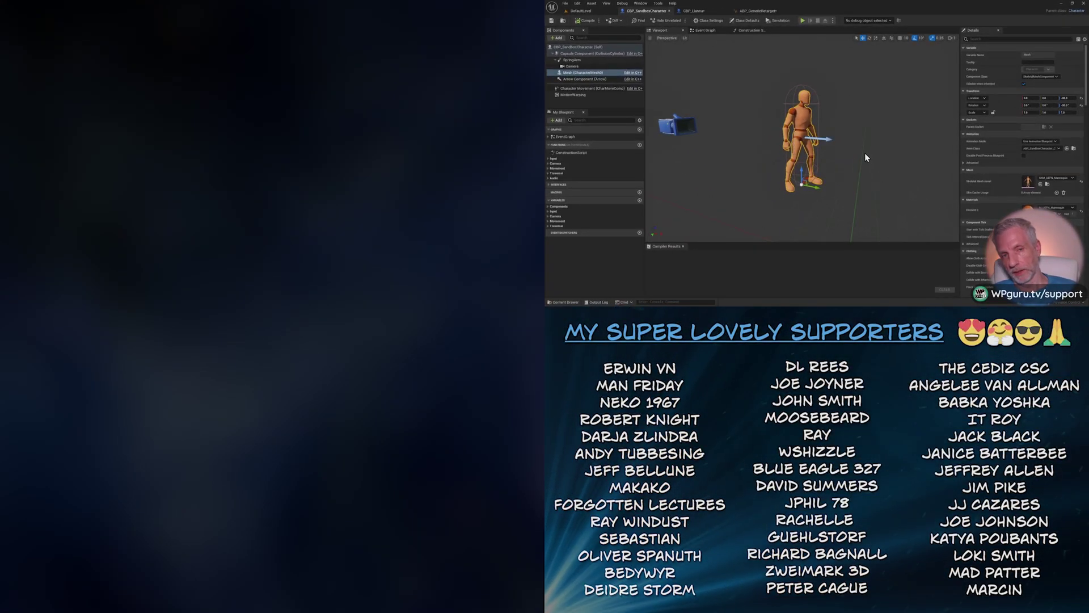
pyautogui.moveTo(852, 165)
pyautogui.mouseDown(button='right')
pyautogui.moveTo(839, 165)
pyautogui.moveTo(840, 142)
pyautogui.moveTo(839, 165)
pyautogui.mouseUp(button='right')
pyautogui.scroll(-1, 839, 154)
pyautogui.scroll(-1, 839, 153)
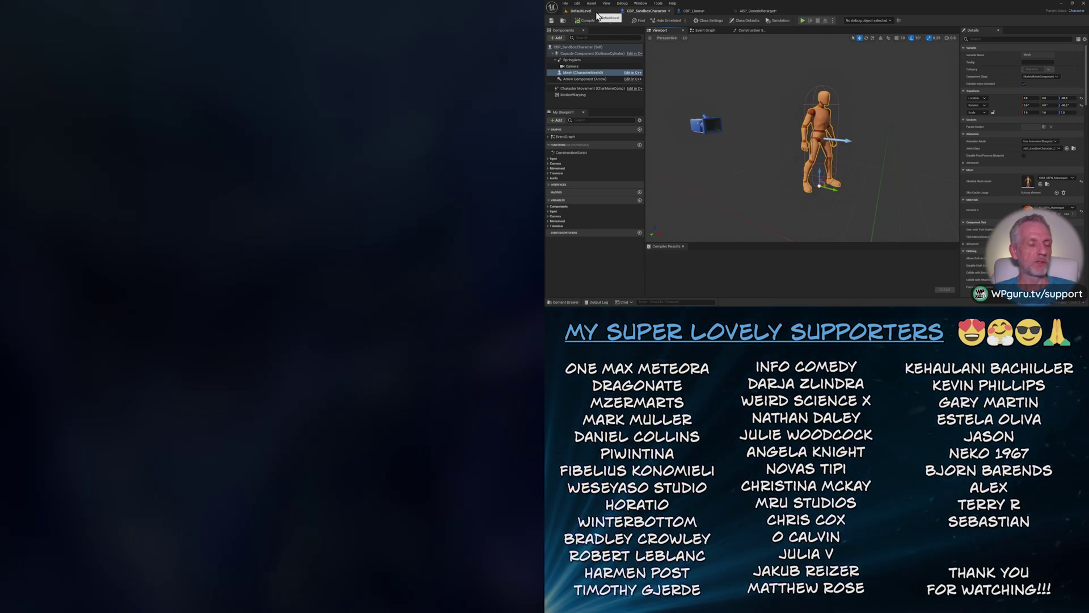
pyautogui.click(597, 14)
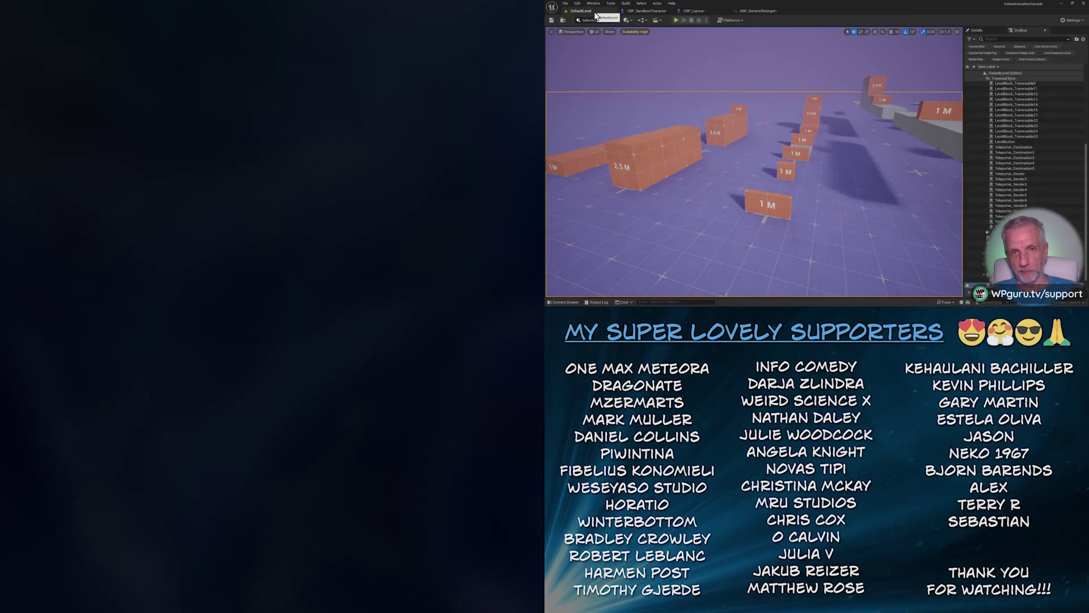